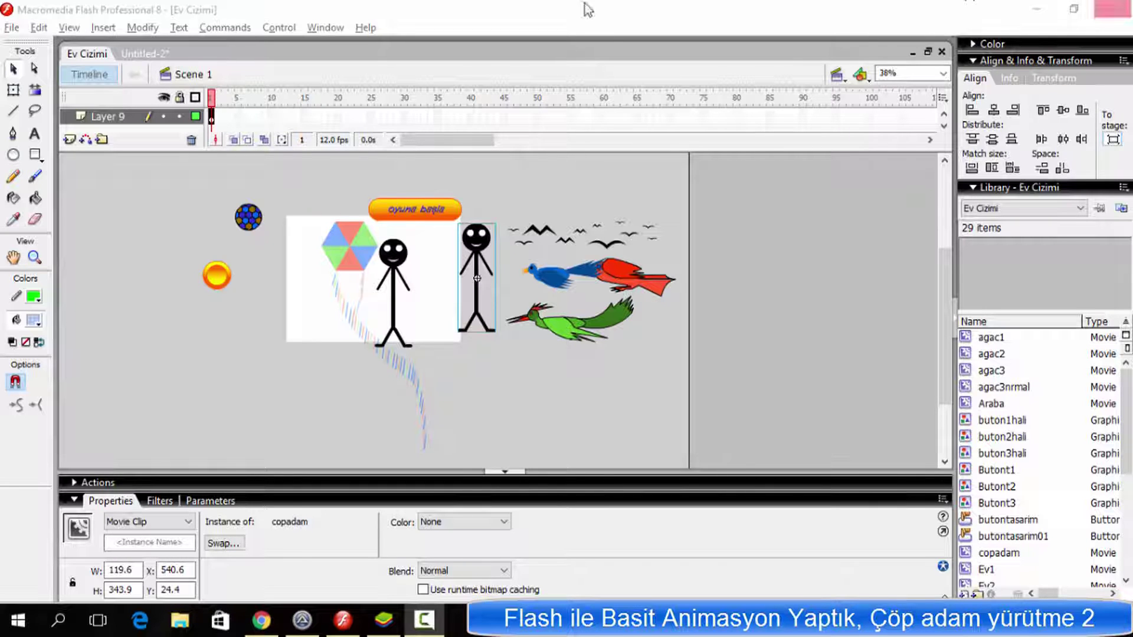
# Test the stick figure movie in the Untitled-2 document, close the preview, and check the copadam and yrme symbols in the library.
pyautogui.click(142, 54)
pyautogui.click(265, 360)
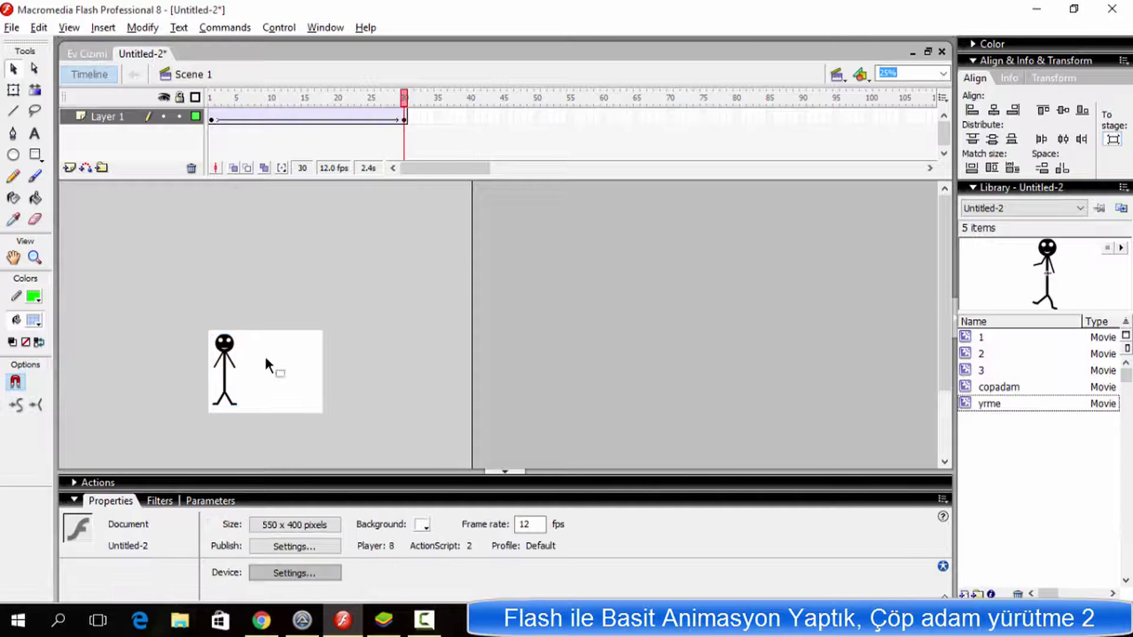
pyautogui.scroll(-5, 278, 408)
pyautogui.scroll(4, 337, 356)
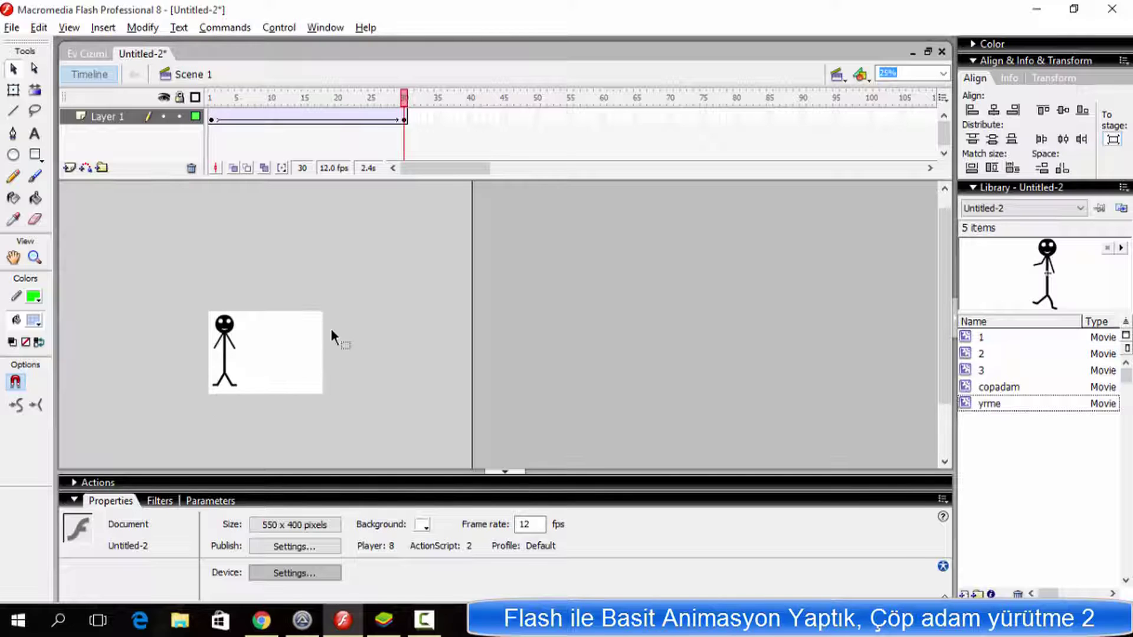
pyautogui.hotkey('ctrl', 'Return')
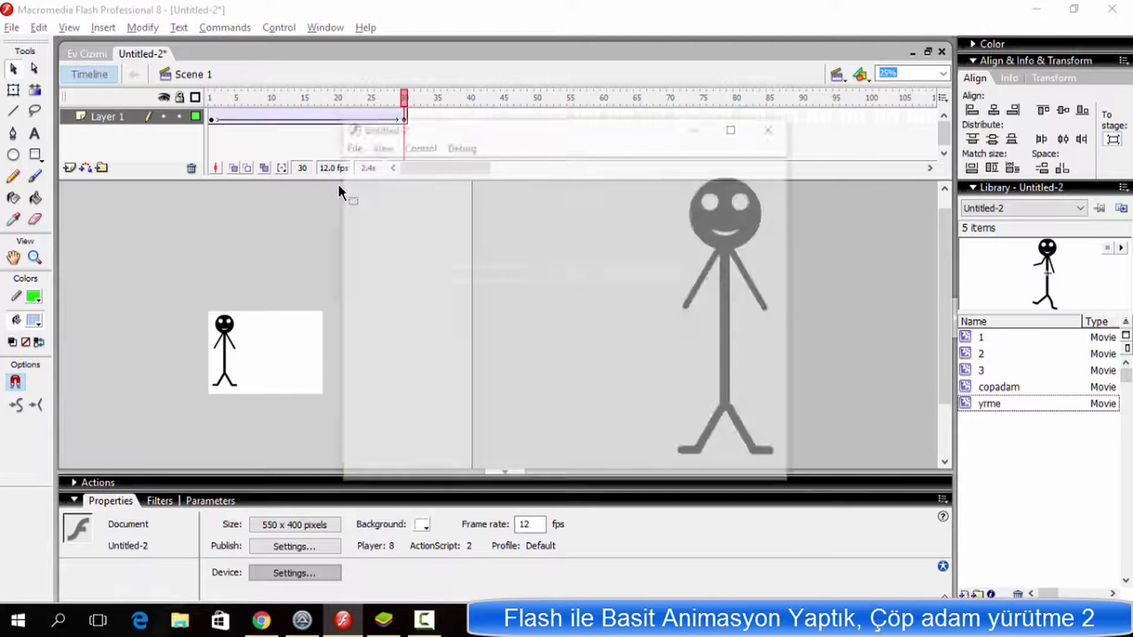
pyautogui.click(774, 125)
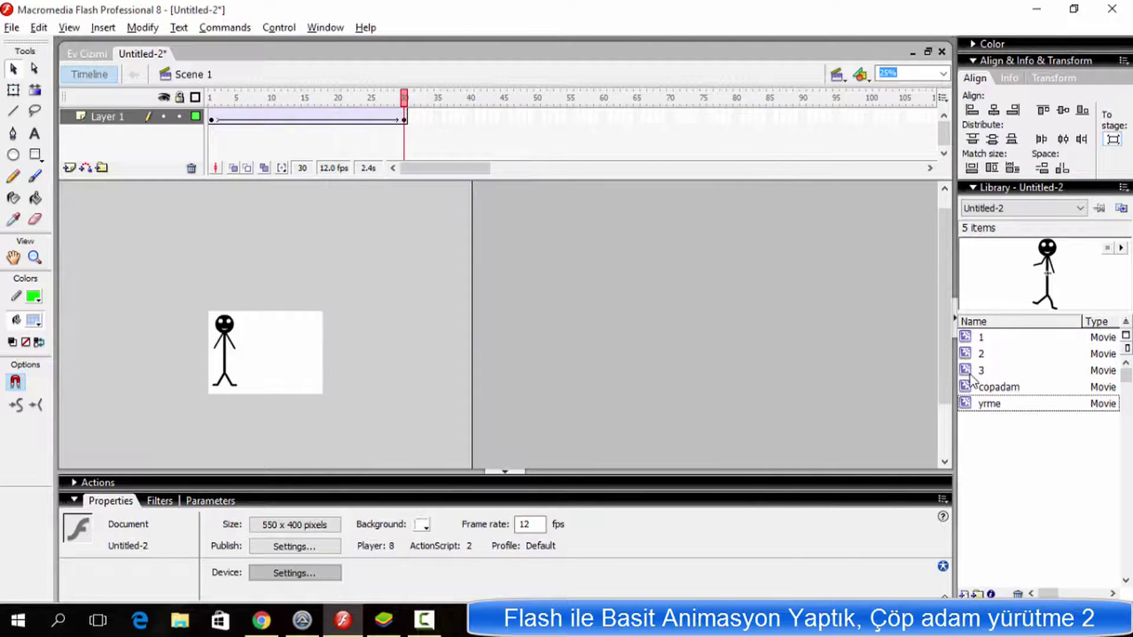
pyautogui.click(993, 388)
pyautogui.click(997, 406)
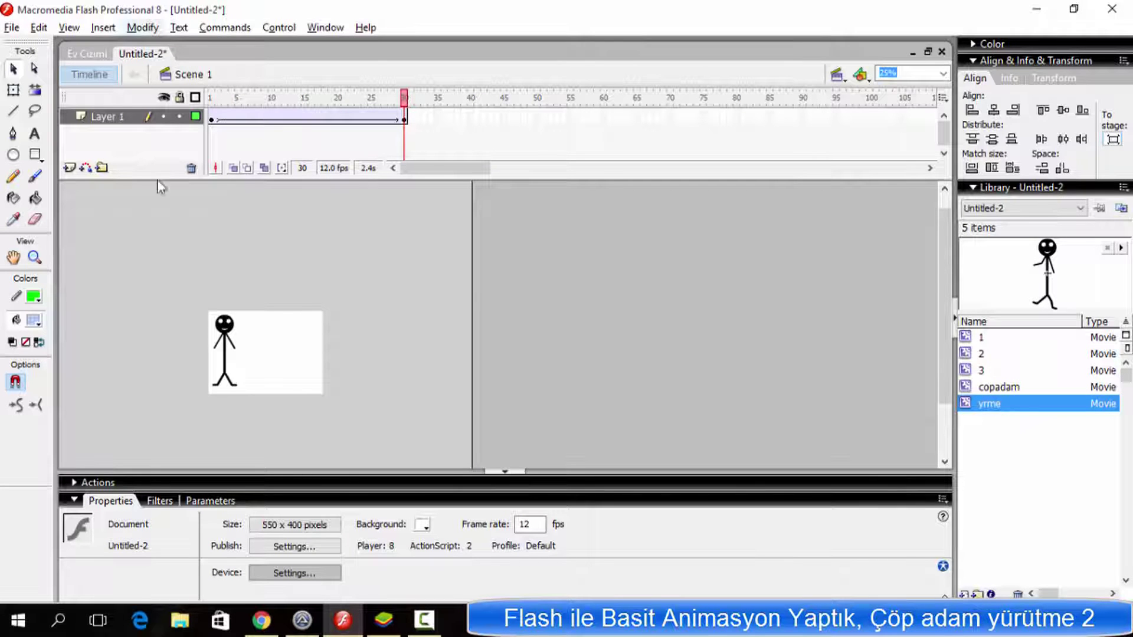
# Remove all frames from Layer 1, including the stick figure animation, and insert a blank keyframe at frame 1.
pyautogui.click(236, 353)
pyautogui.moveTo(430, 116); pyautogui.dragTo(213, 116)
pyautogui.rightClick(233, 112)
pyautogui.click(268, 165)
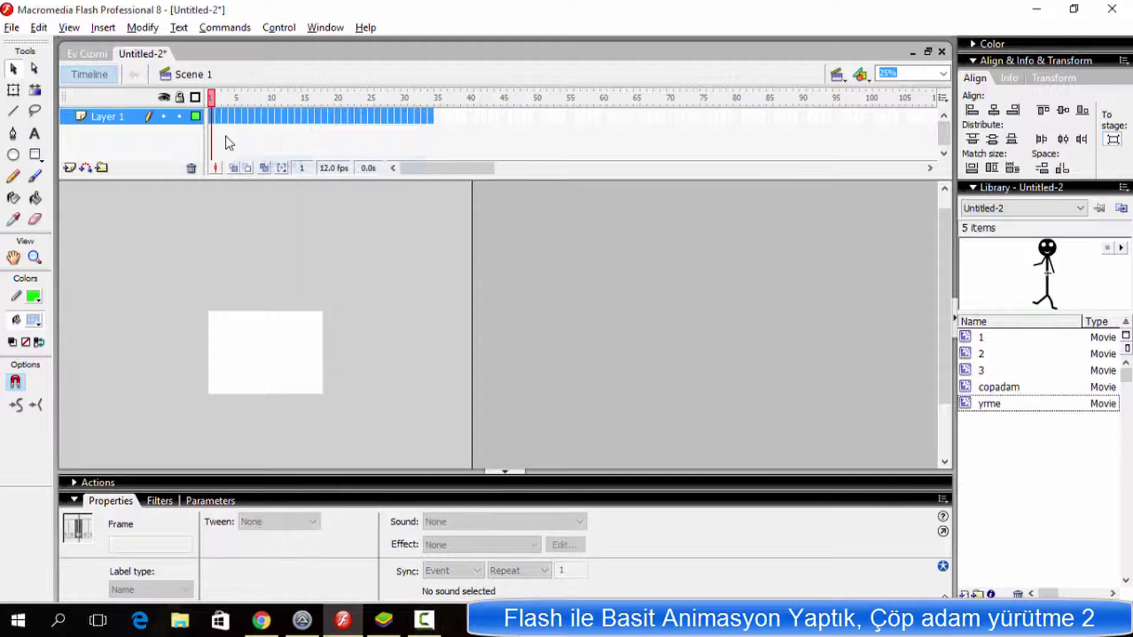
pyautogui.rightClick(214, 120)
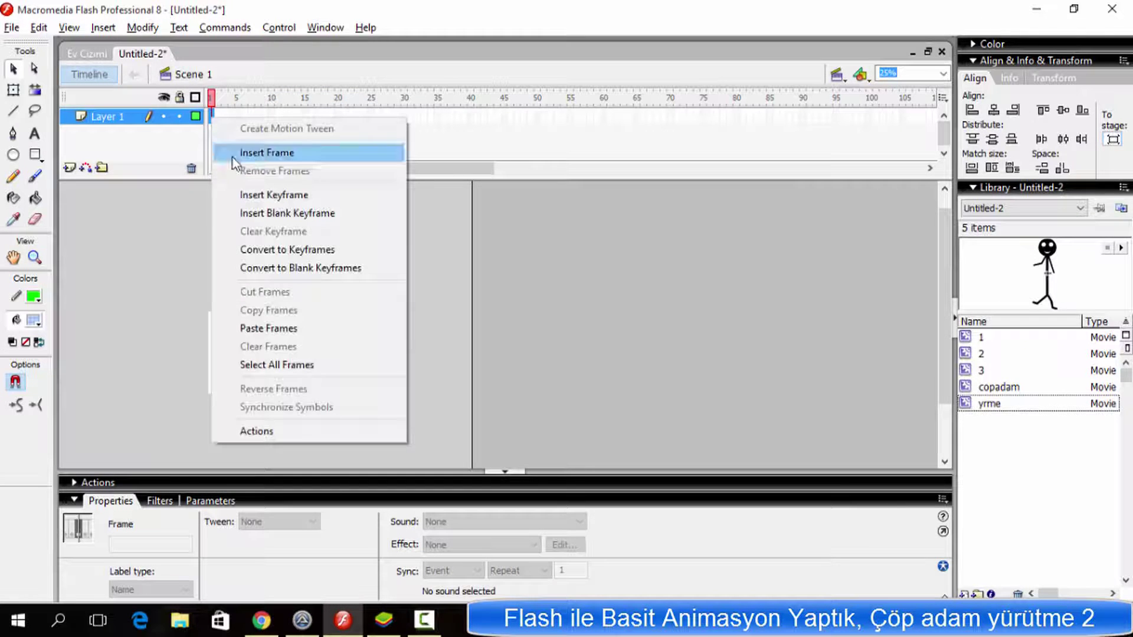
pyautogui.click(271, 216)
pyautogui.click(236, 194)
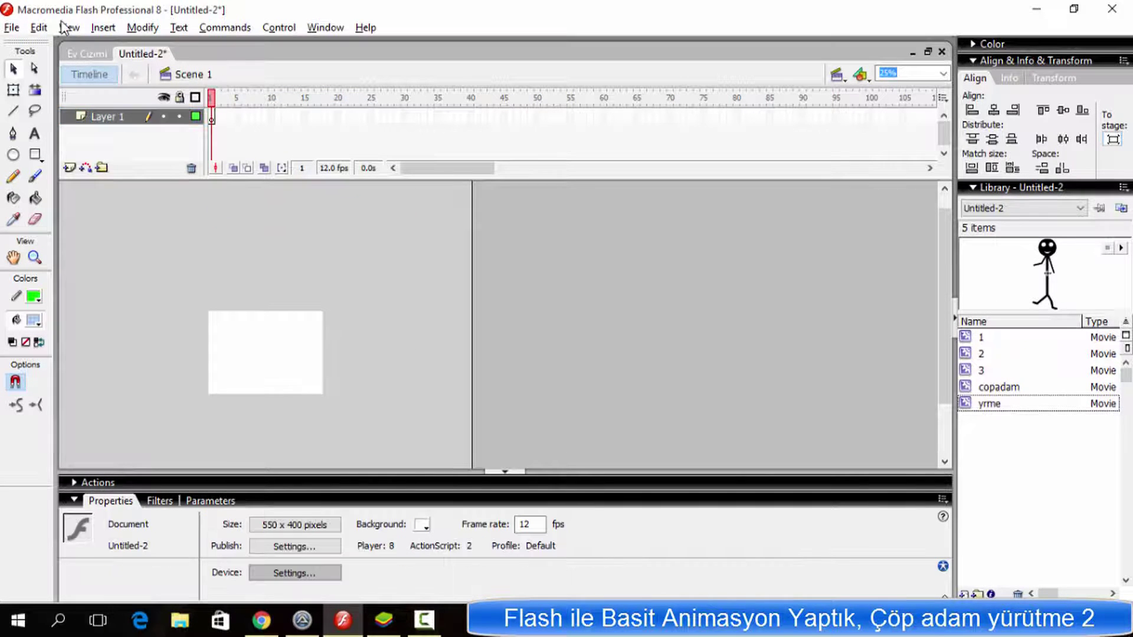
# In the Ev Cizimi document, find the Ev3 house symbol in the library and place an instance below the birds.
pyautogui.click(83, 55)
pyautogui.click(1030, 433)
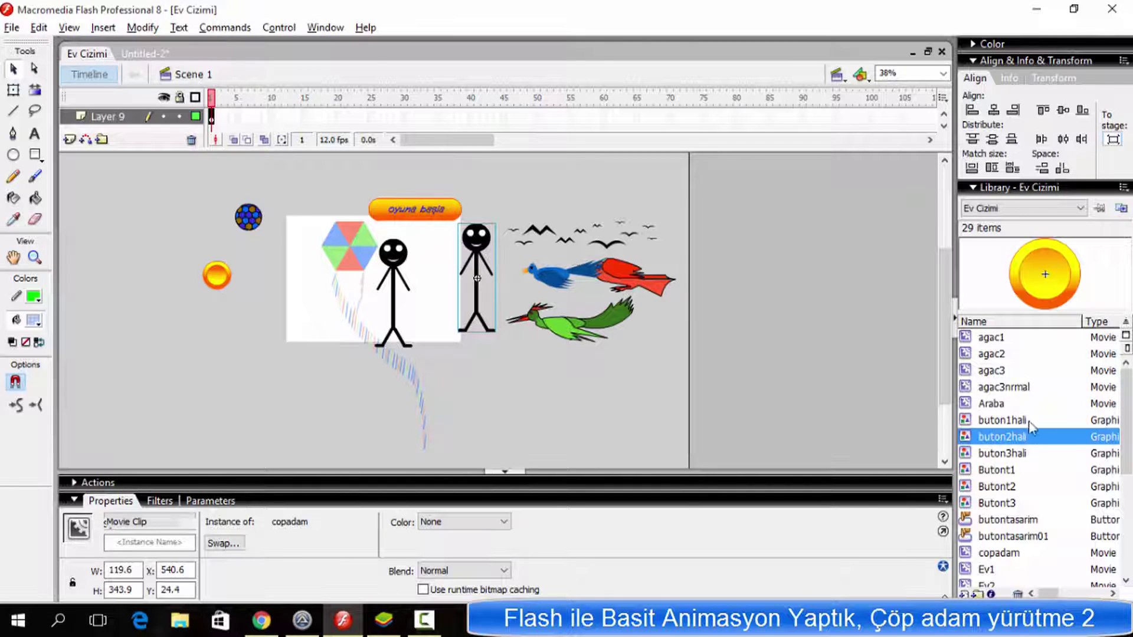
pyautogui.scroll(-2, 1003, 442)
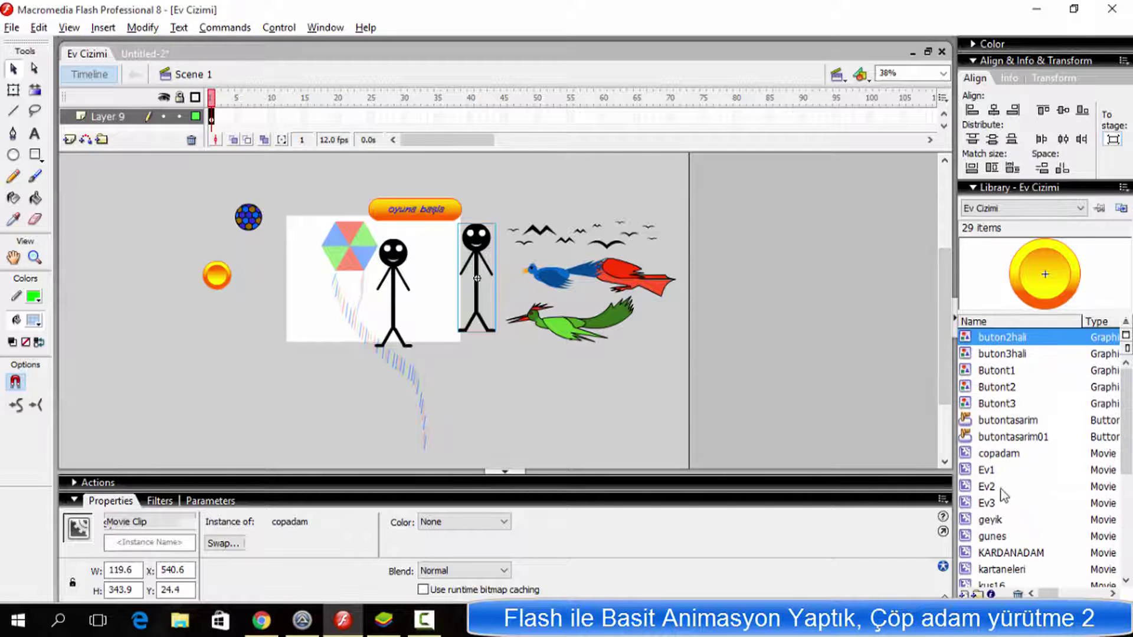
pyautogui.click(1002, 487)
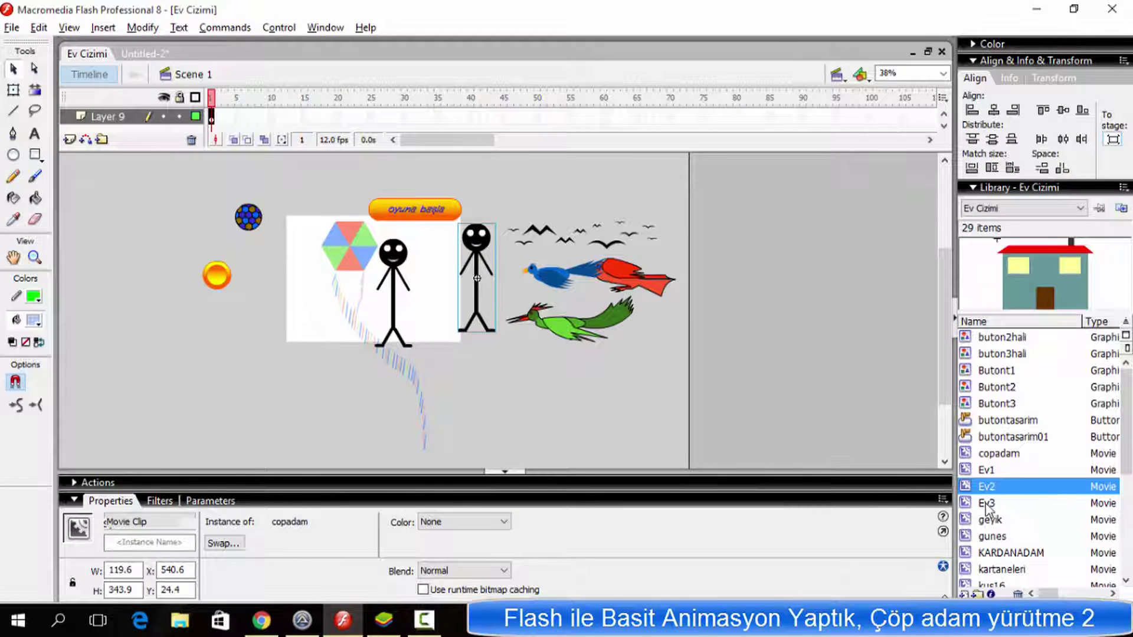
pyautogui.click(985, 504)
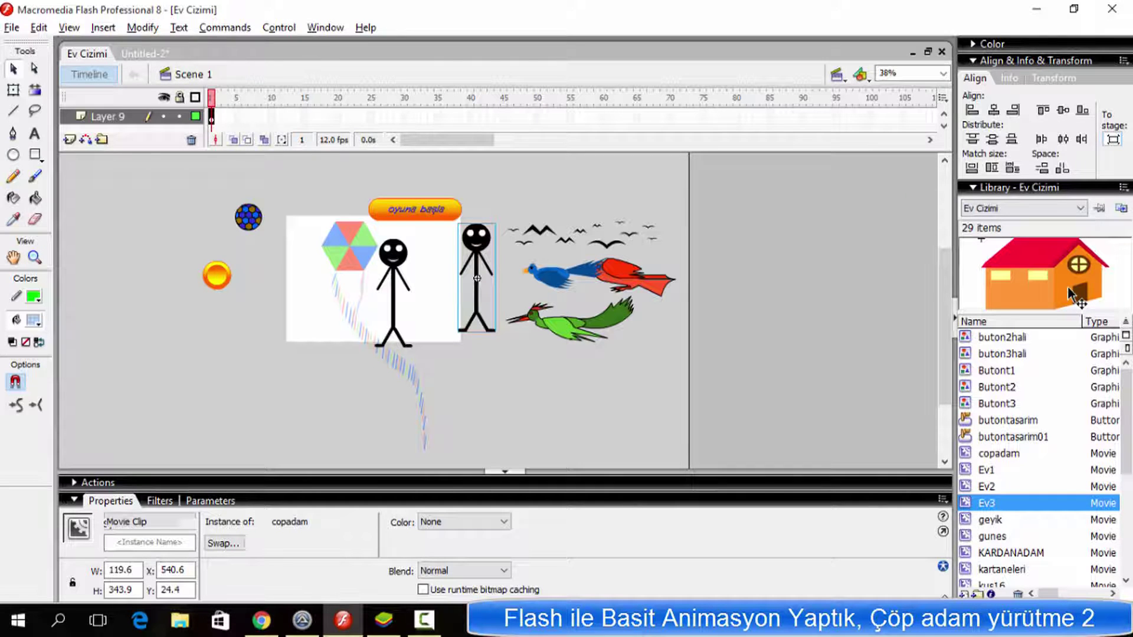
pyautogui.moveTo(1071, 295); pyautogui.dragTo(562, 401)
# Copy the Ev3 house, paste it into the Untitled-2 document and move it onto the white stage.
pyautogui.rightClick(563, 403)
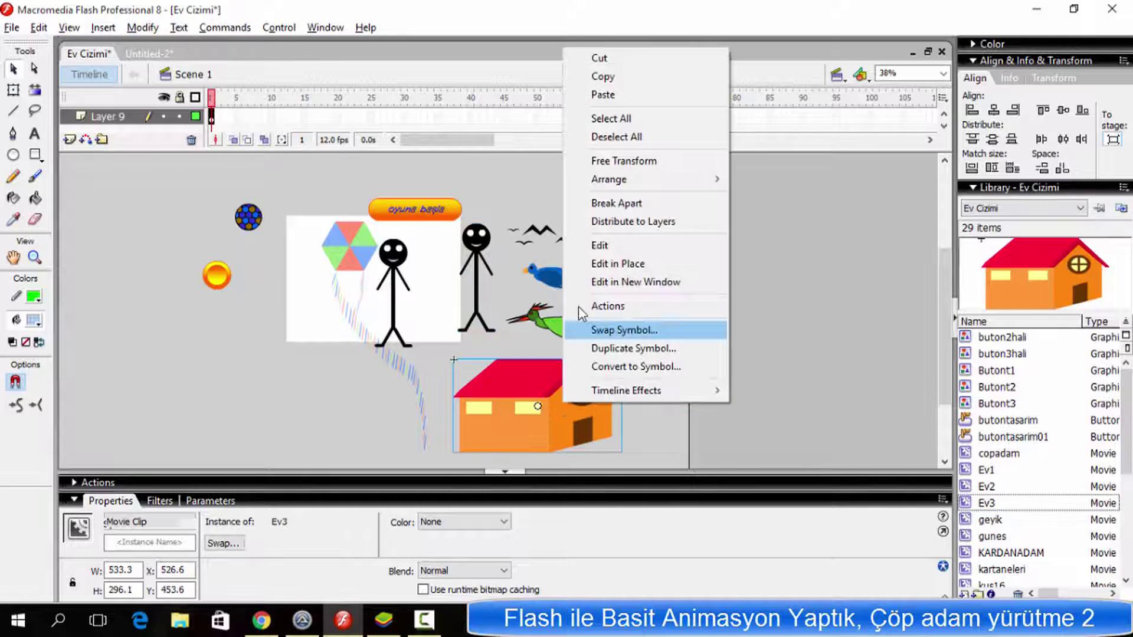
pyautogui.click(602, 76)
pyautogui.click(147, 54)
pyautogui.rightClick(311, 307)
pyautogui.click(375, 356)
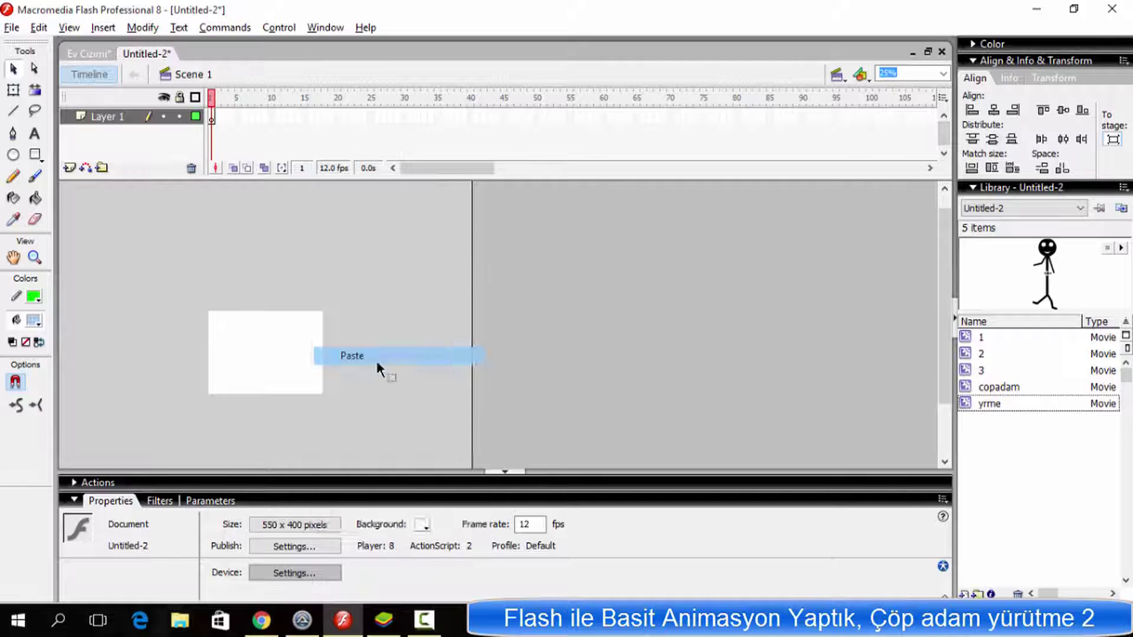
pyautogui.moveTo(499, 354); pyautogui.dragTo(269, 354)
# Set the Untitled-2 document dimensions to 800 x 600 px.
pyautogui.click(34, 258)
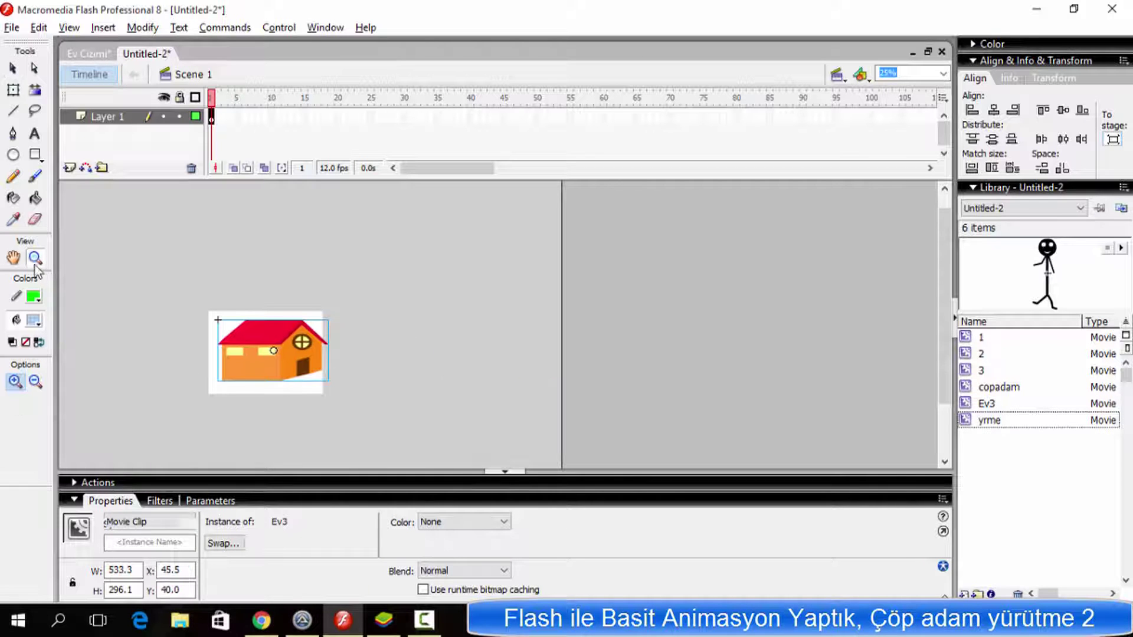
pyautogui.click(292, 363)
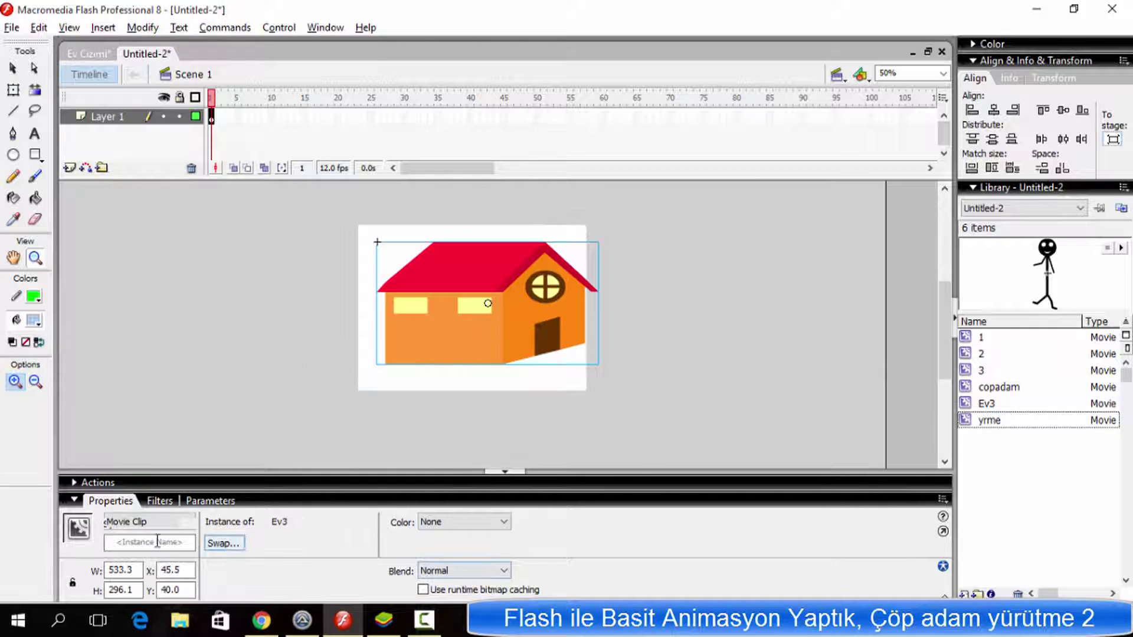
pyautogui.press('v')
pyautogui.hotkey('ctrl', 'shift', 'a')
pyautogui.click(294, 524)
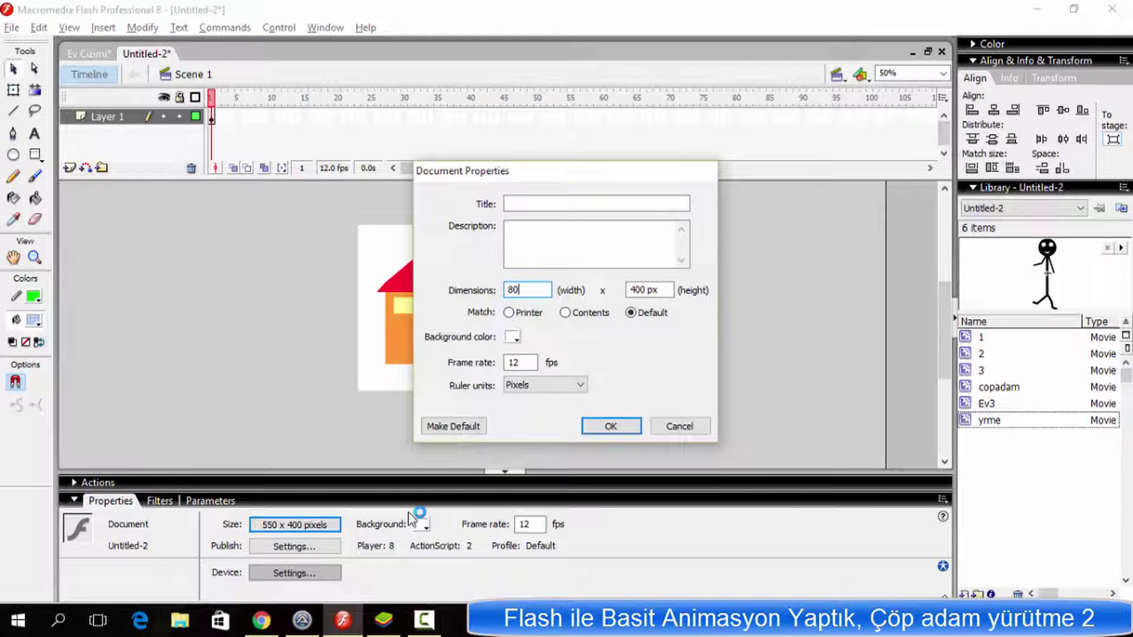
pyautogui.press('Return')
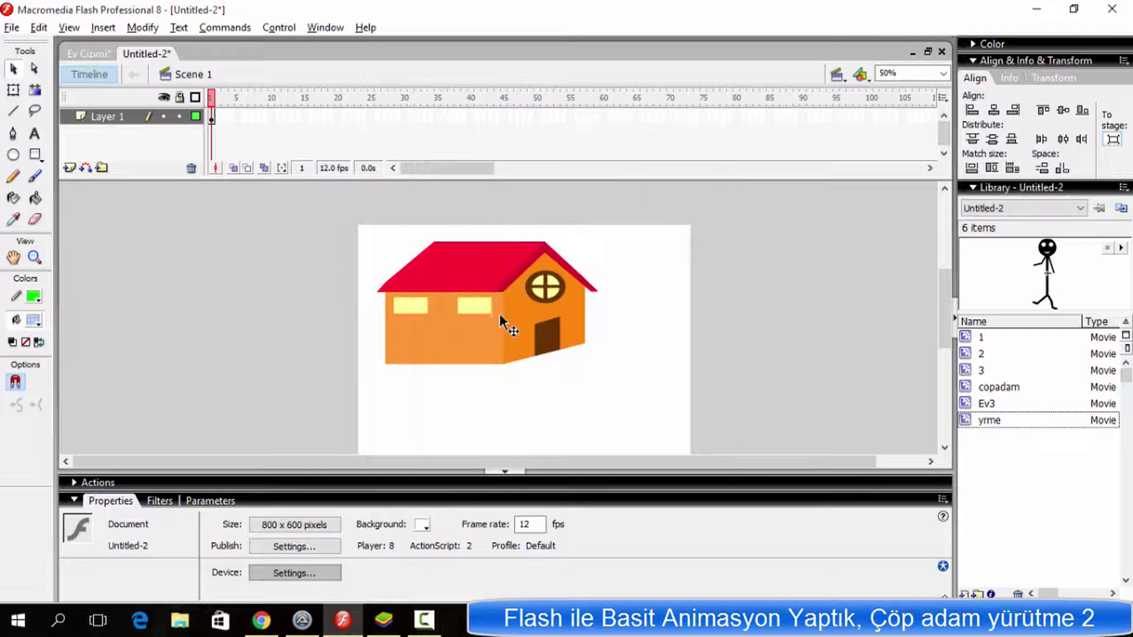
# Scale the house down to about 329 x 183 px and position it in the stage's lower-left corner.
pyautogui.moveTo(506, 324); pyautogui.dragTo(463, 410)
pyautogui.click(14, 90)
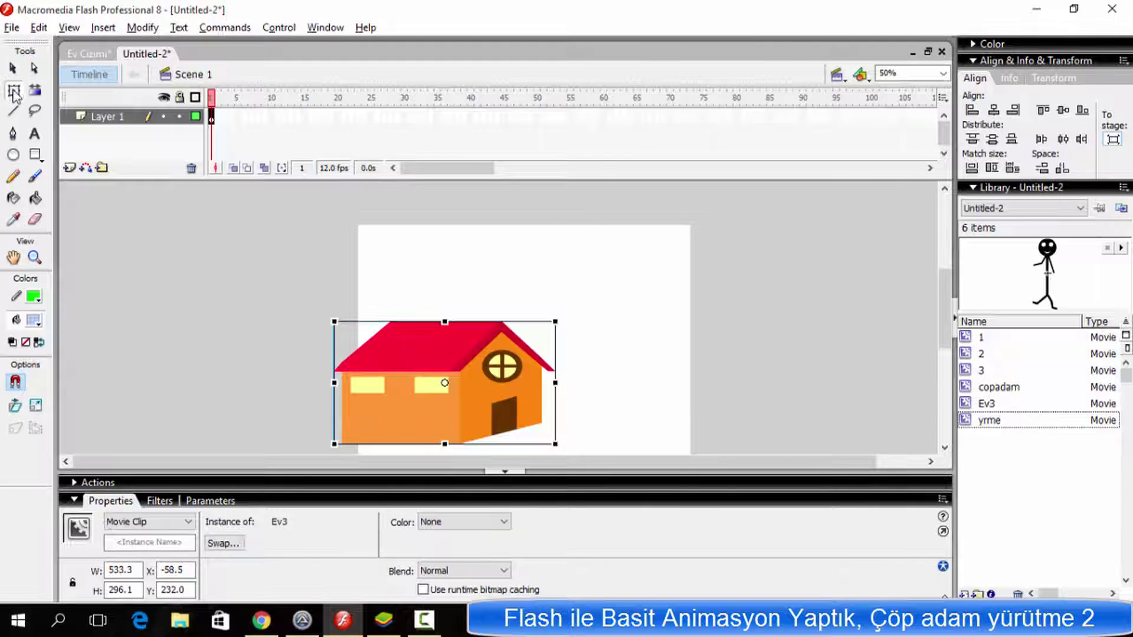
pyautogui.moveTo(534, 431); pyautogui.dragTo(472, 426)
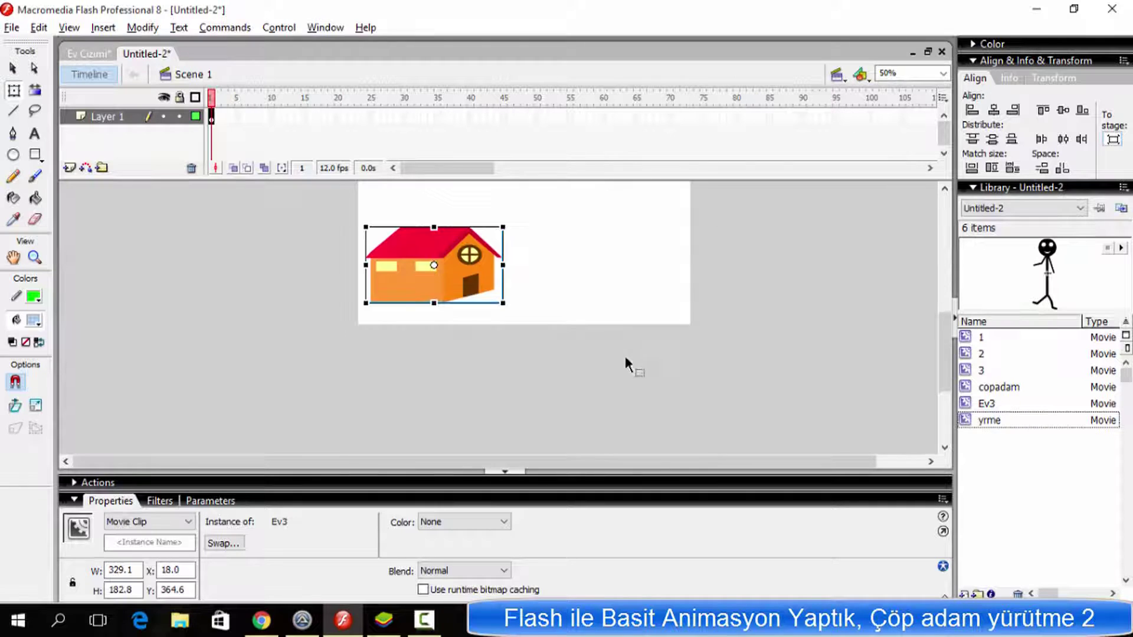
pyautogui.click(584, 294)
pyautogui.click(478, 319)
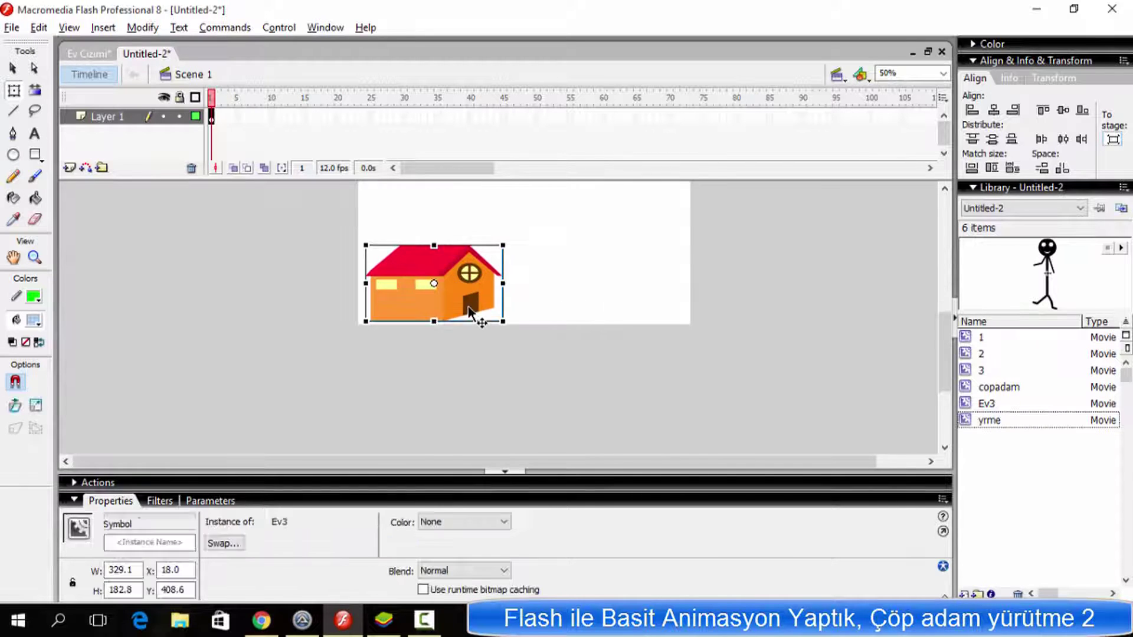
pyautogui.click(549, 289)
# Browse the Ev Cizimi library for the ucurtma kite symbol and place an instance beside the white stage.
pyautogui.click(89, 54)
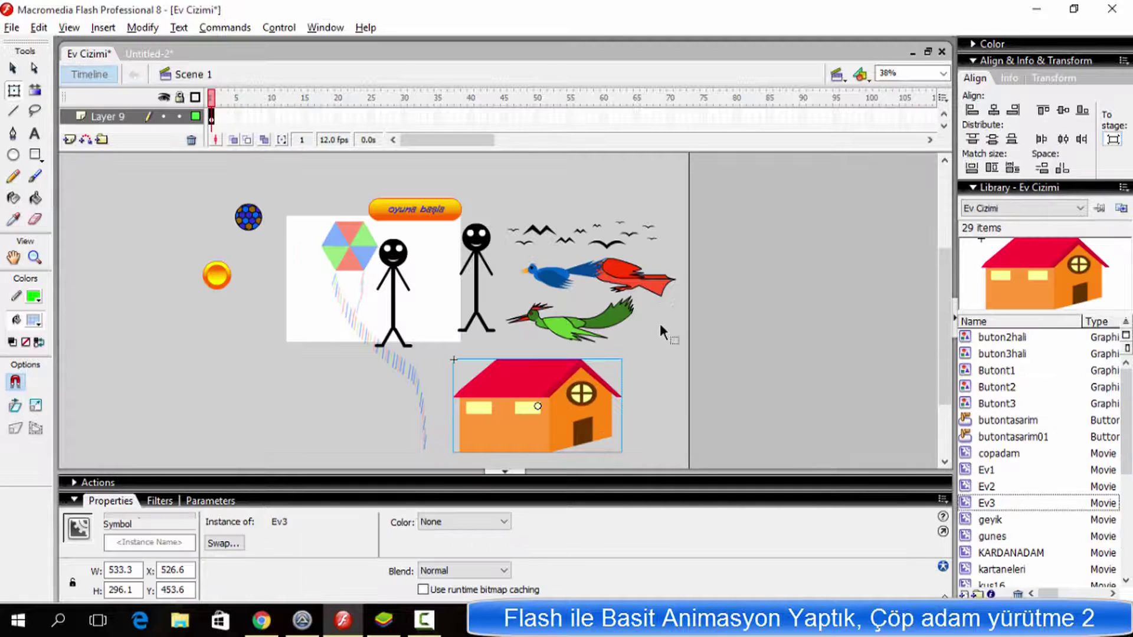
pyautogui.click(655, 343)
pyautogui.click(1085, 469)
pyautogui.scroll(-2, 1039, 472)
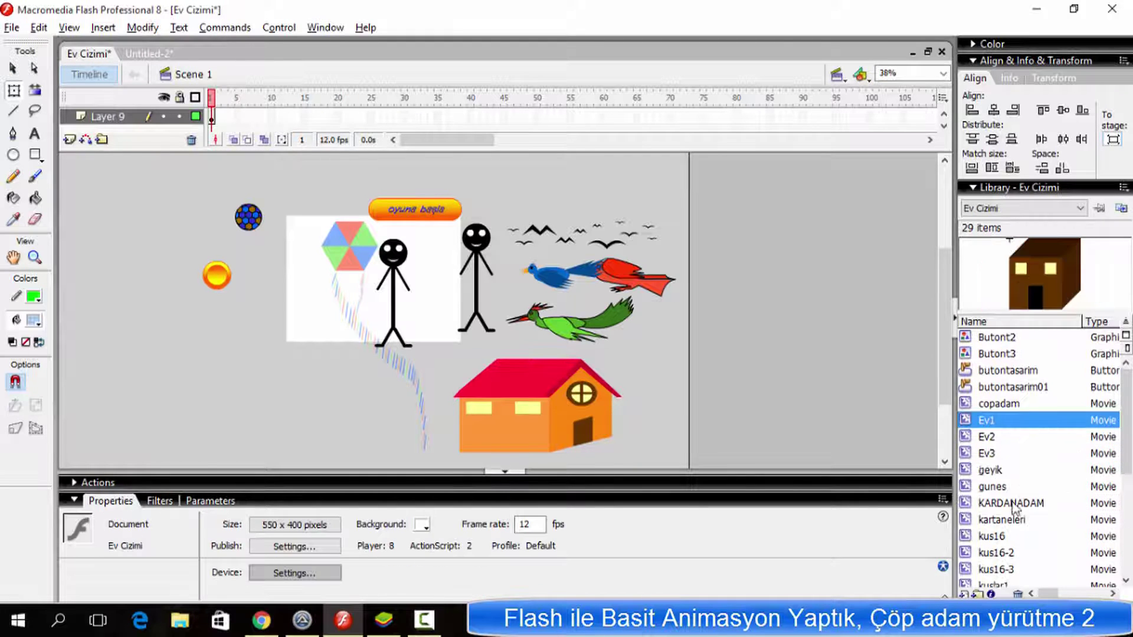
pyautogui.click(1015, 519)
pyautogui.click(1015, 536)
pyautogui.click(997, 552)
pyautogui.scroll(-1, 1003, 561)
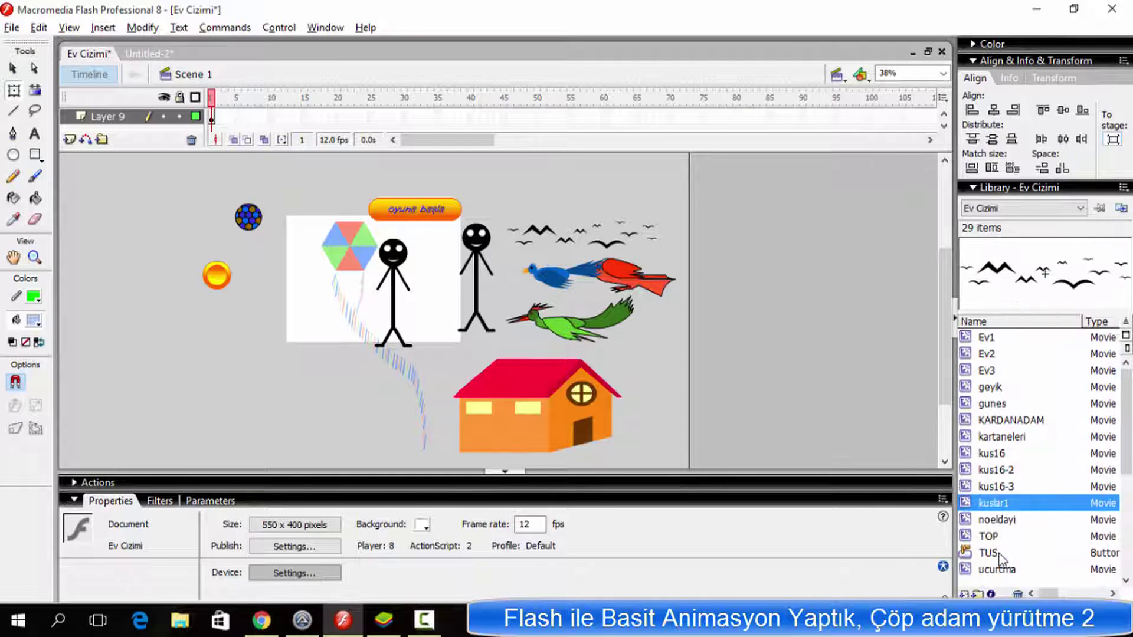
pyautogui.click(995, 524)
pyautogui.click(996, 538)
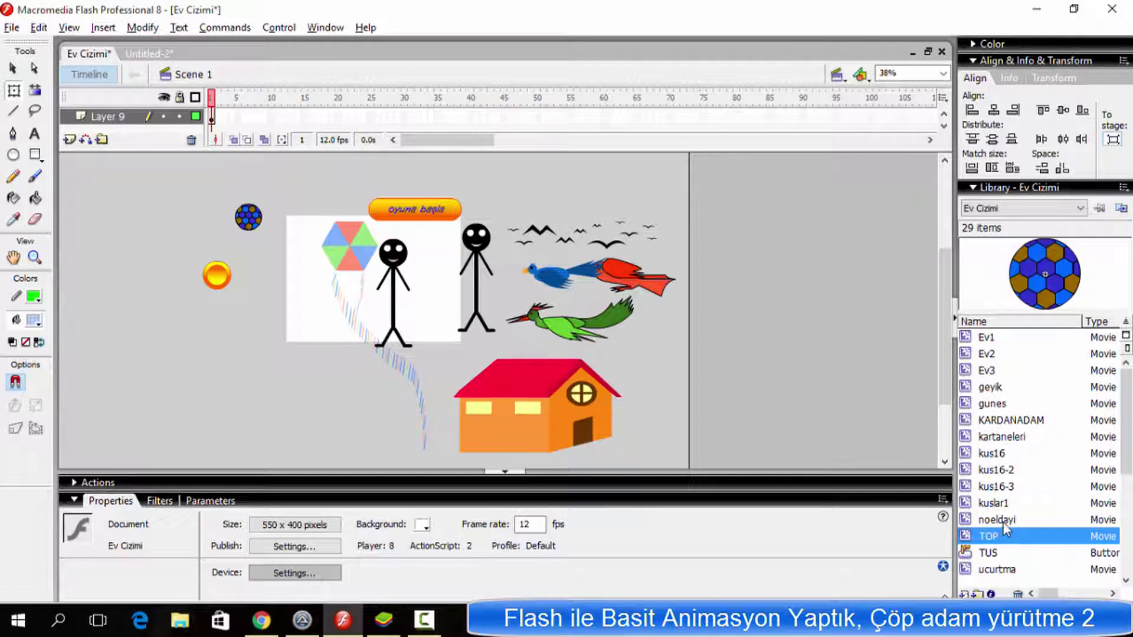
pyautogui.click(997, 570)
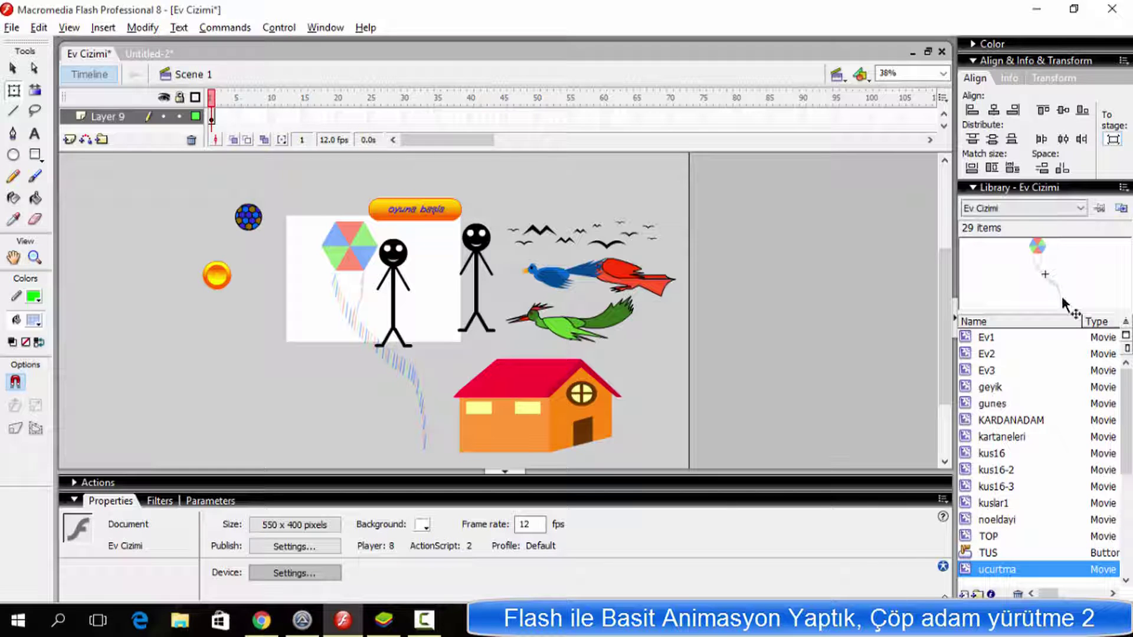
pyautogui.moveTo(745, 281); pyautogui.dragTo(176, 255)
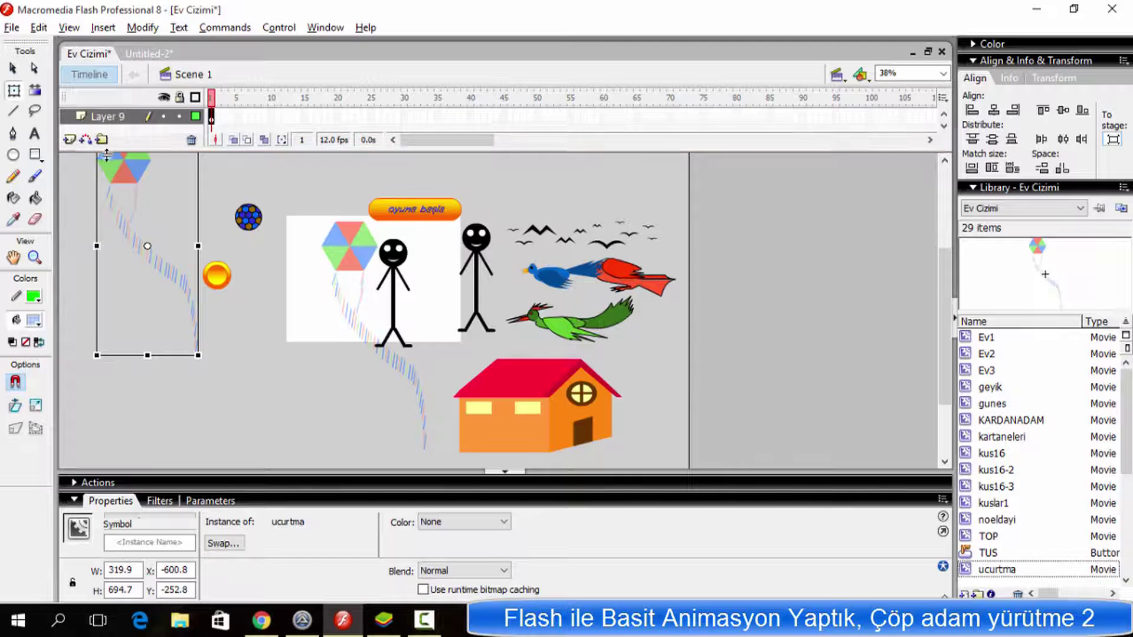
pyautogui.moveTo(122, 172); pyautogui.dragTo(158, 223)
# Copy the kite instance and paste it into the Untitled-2 document.
pyautogui.rightClick(158, 223)
pyautogui.click(198, 250)
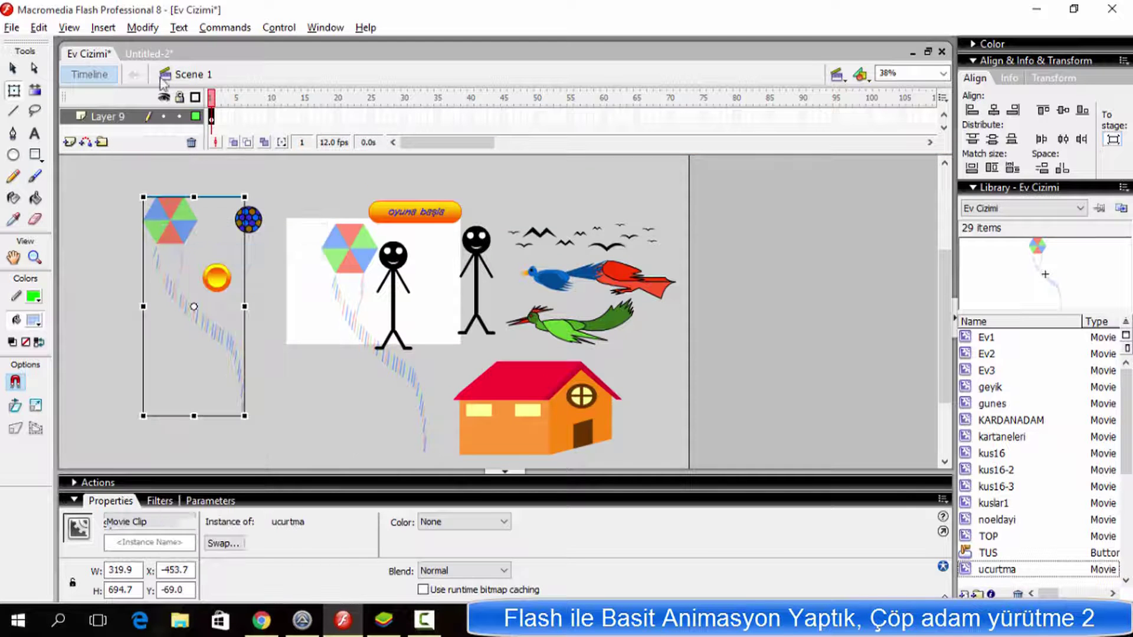
pyautogui.click(146, 53)
pyautogui.rightClick(563, 275)
pyautogui.click(585, 320)
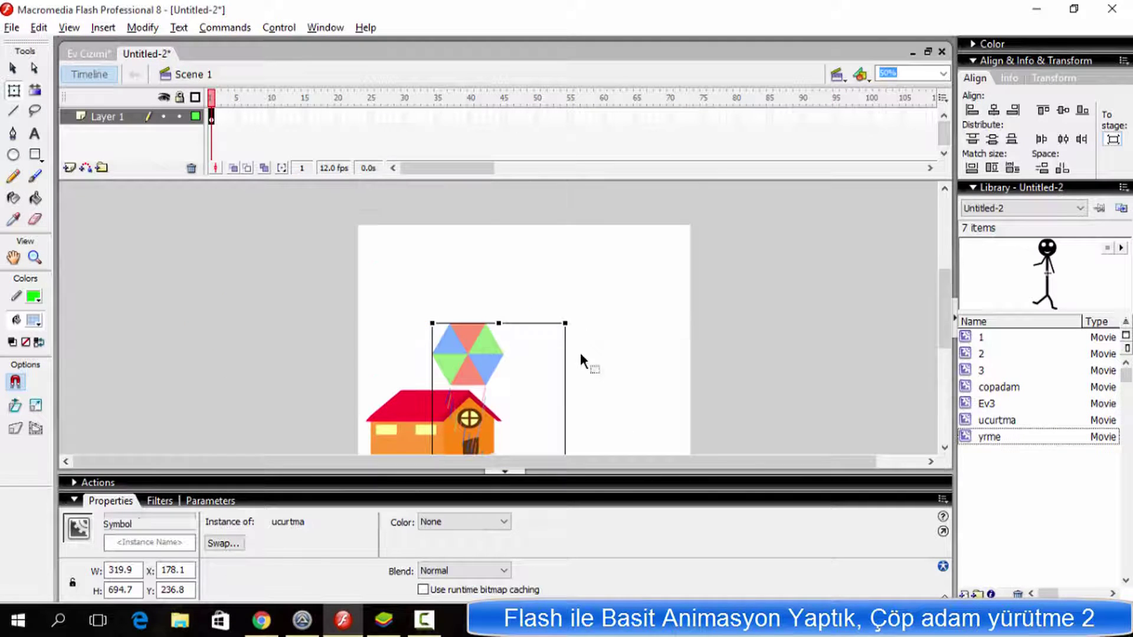
# Scale the kite down to about 123 x 267 px and position it in the stage's upper-right corner.
pyautogui.moveTo(490, 367); pyautogui.dragTo(589, 276)
pyautogui.scroll(-3, 689, 416)
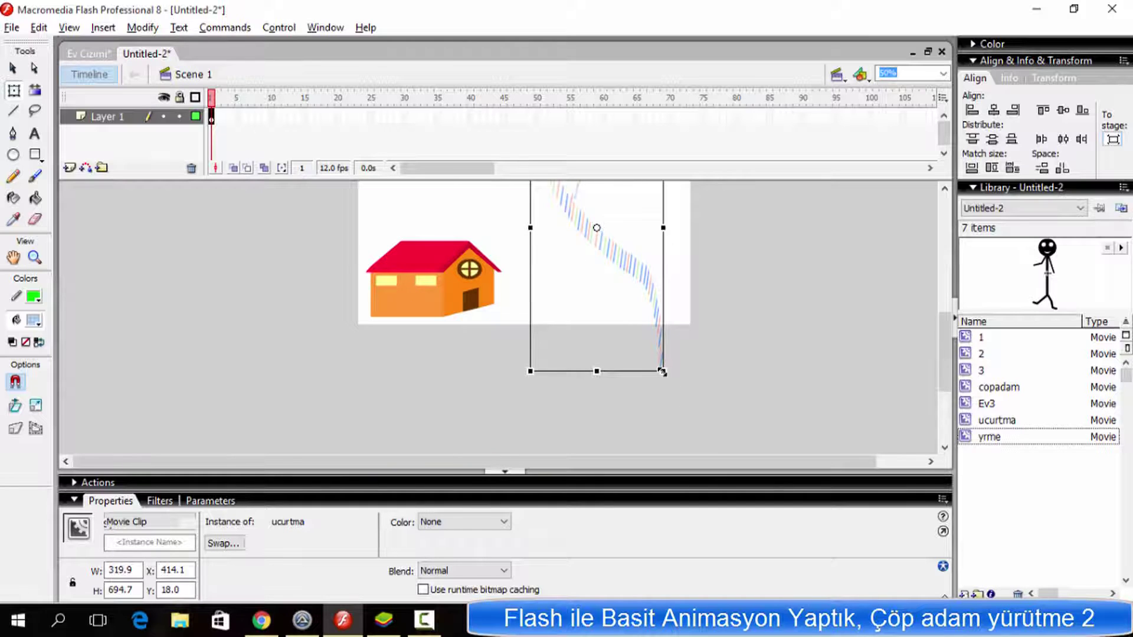
pyautogui.moveTo(661, 372); pyautogui.dragTo(629, 298)
pyautogui.scroll(3, 629, 298)
pyautogui.moveTo(601, 337); pyautogui.dragTo(667, 236)
pyautogui.moveTo(698, 360); pyautogui.dragTo(690, 337)
pyautogui.click(701, 243)
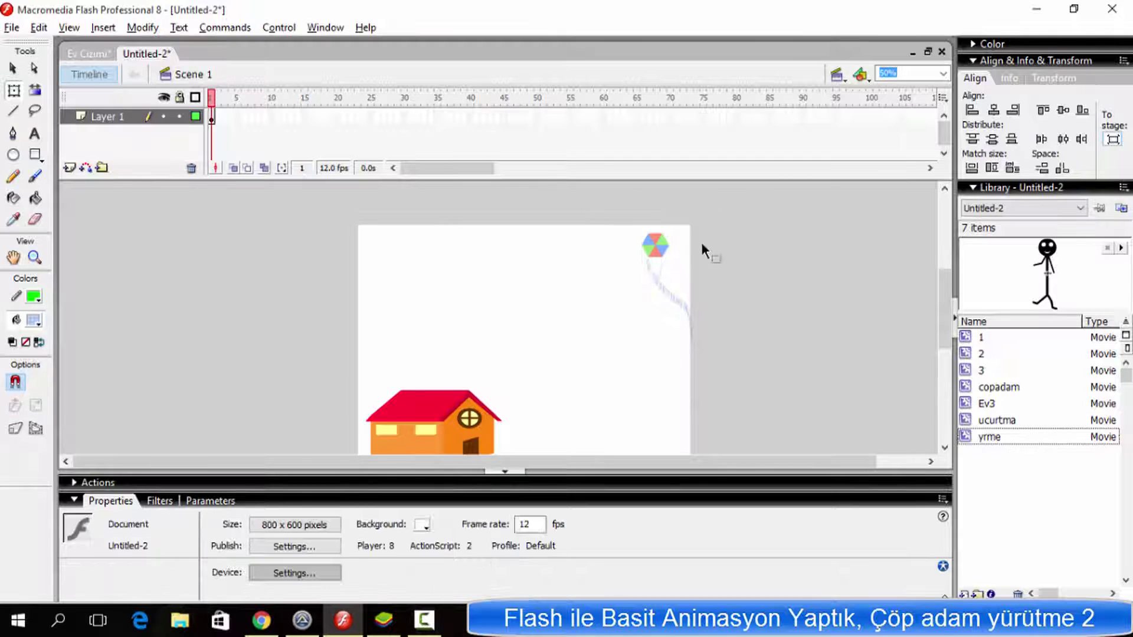
pyautogui.moveTo(659, 234); pyautogui.dragTo(652, 240)
pyautogui.click(755, 263)
pyautogui.click(651, 246)
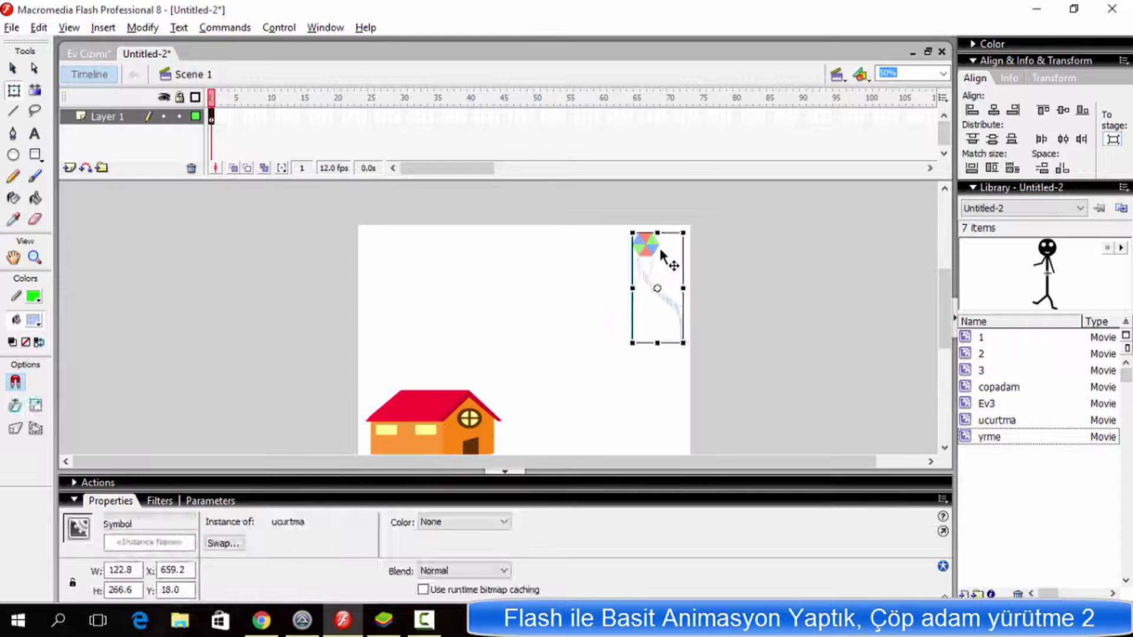
pyautogui.click(923, 387)
pyautogui.click(643, 255)
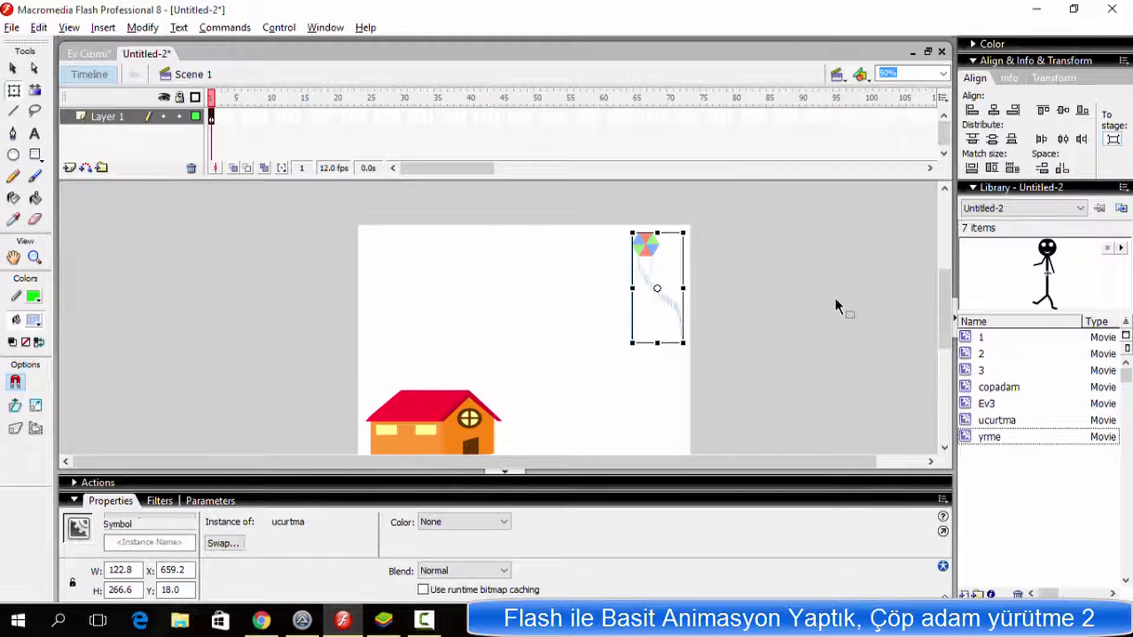
pyautogui.click(737, 274)
pyautogui.click(997, 420)
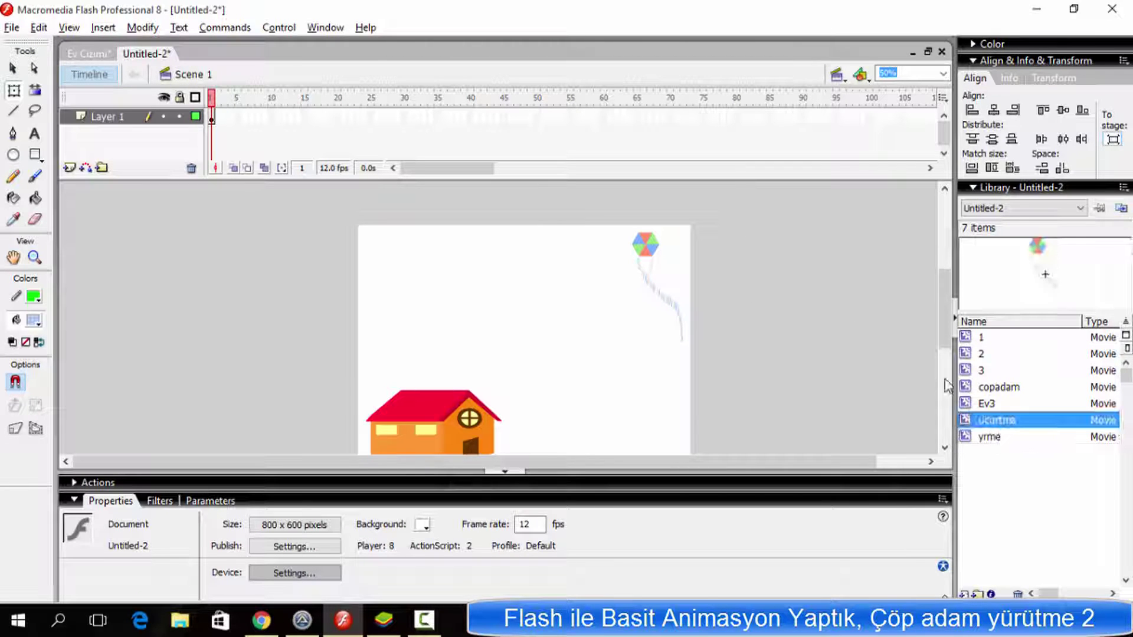
pyautogui.click(646, 247)
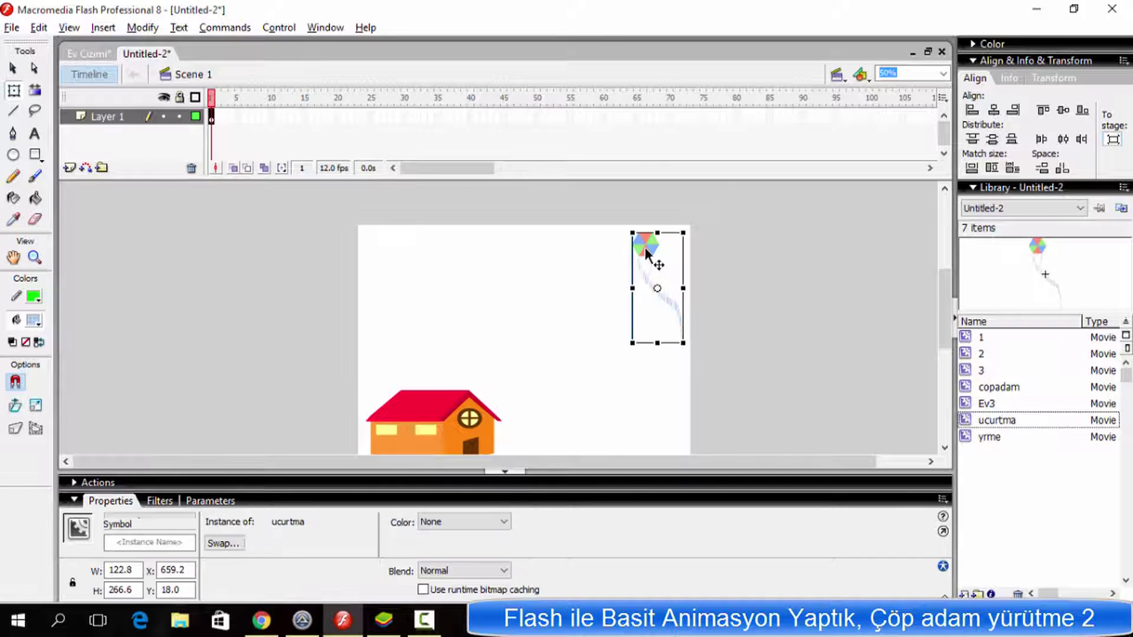
# Convert the kite into a movie clip symbol named ucurtmaanime and open it for editing.
pyautogui.press('F8')
pyautogui.write('ucur')
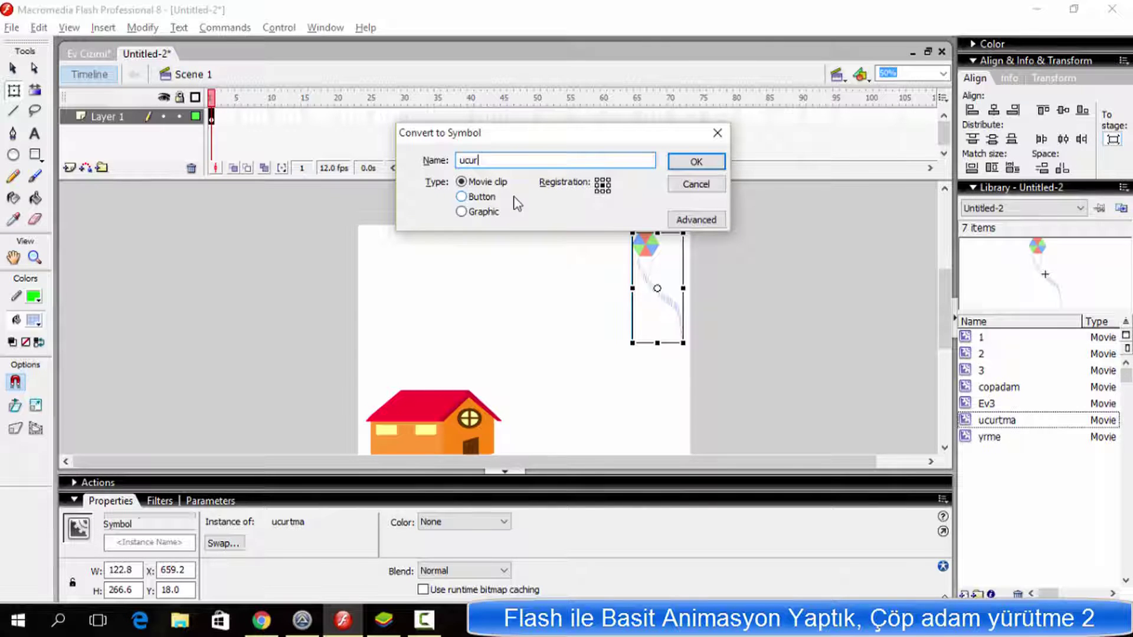
pyautogui.write('tmaanime')
pyautogui.press('Return')
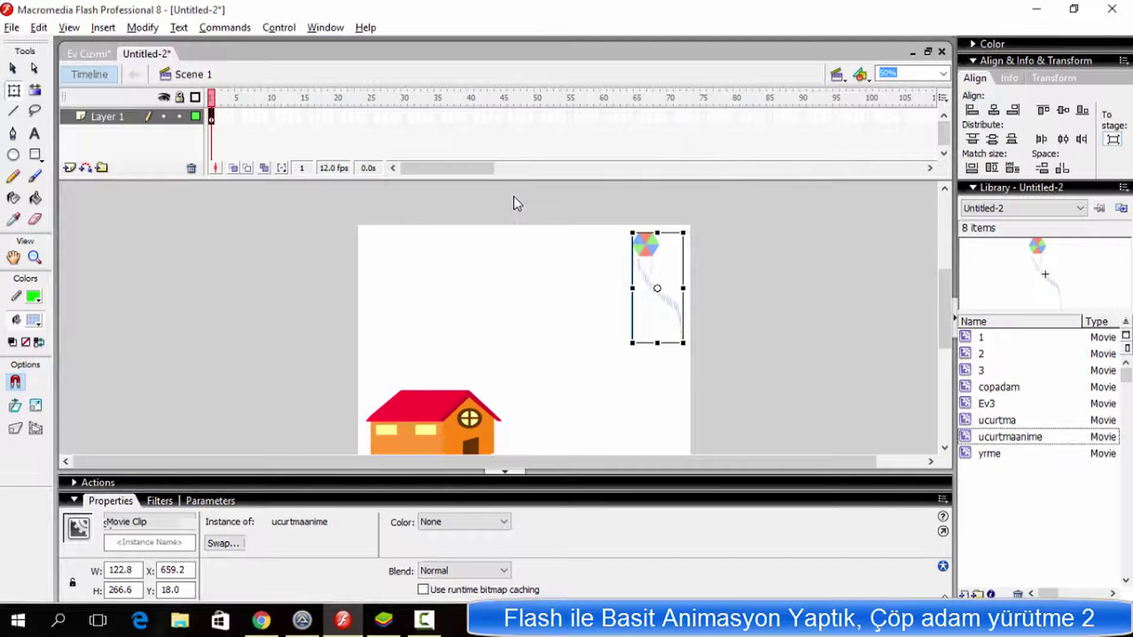
pyautogui.doubleClick(640, 248)
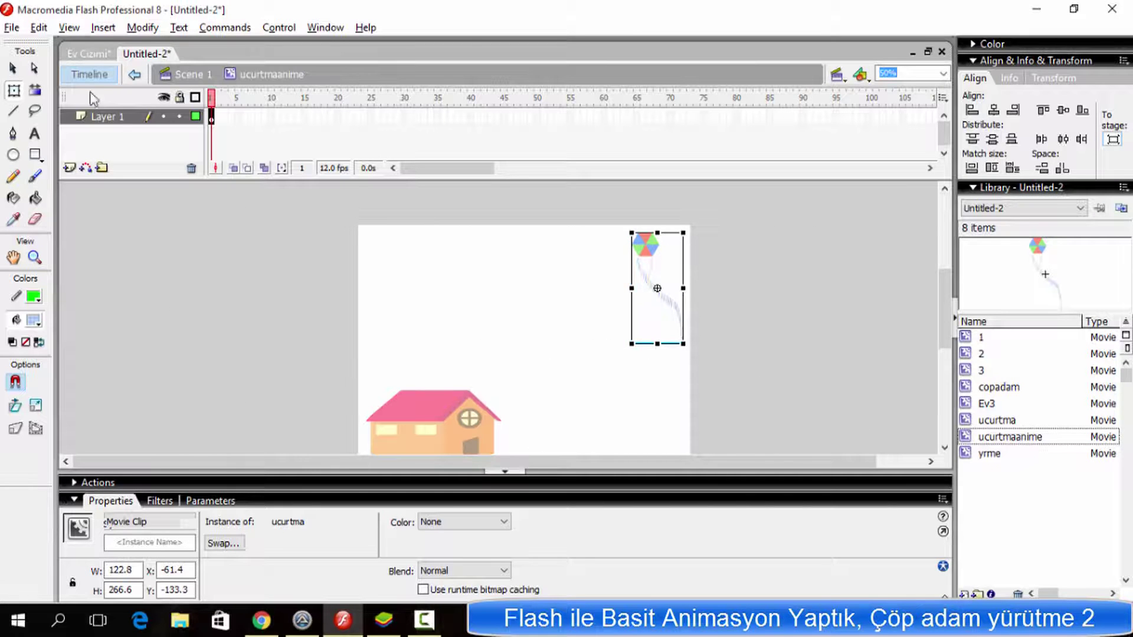
# Extend the kite's layer to frame 10 inside the ucurtmaanime symbol.
pyautogui.click(346, 115)
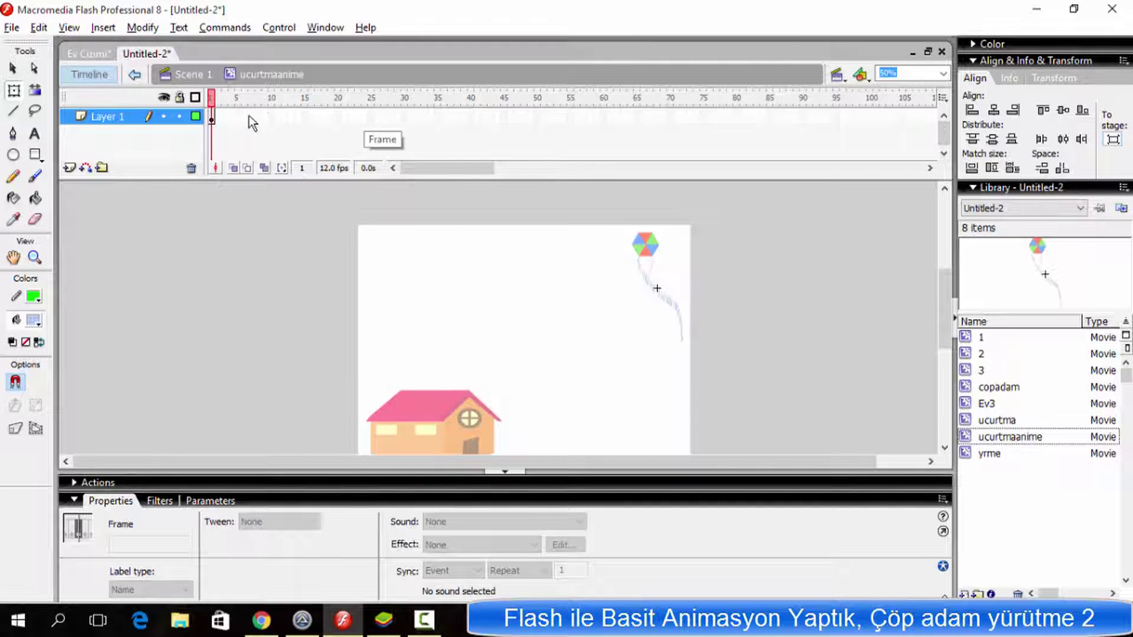
pyautogui.click(271, 116)
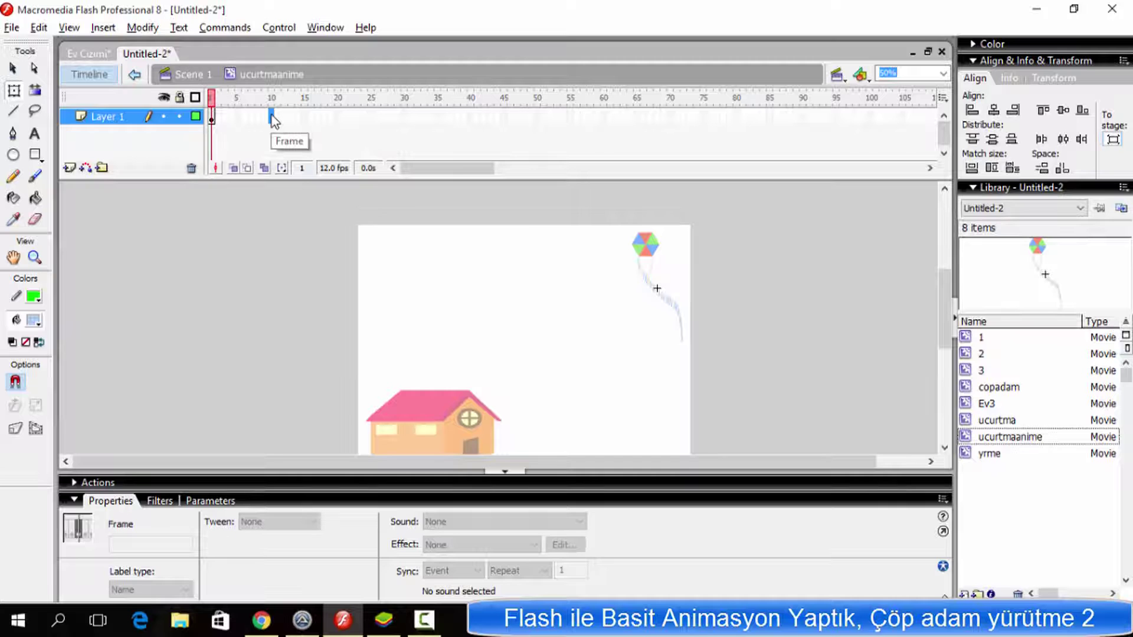
pyautogui.press('F6')
pyautogui.moveTo(654, 247); pyautogui.dragTo(587, 204)
pyautogui.click(327, 120)
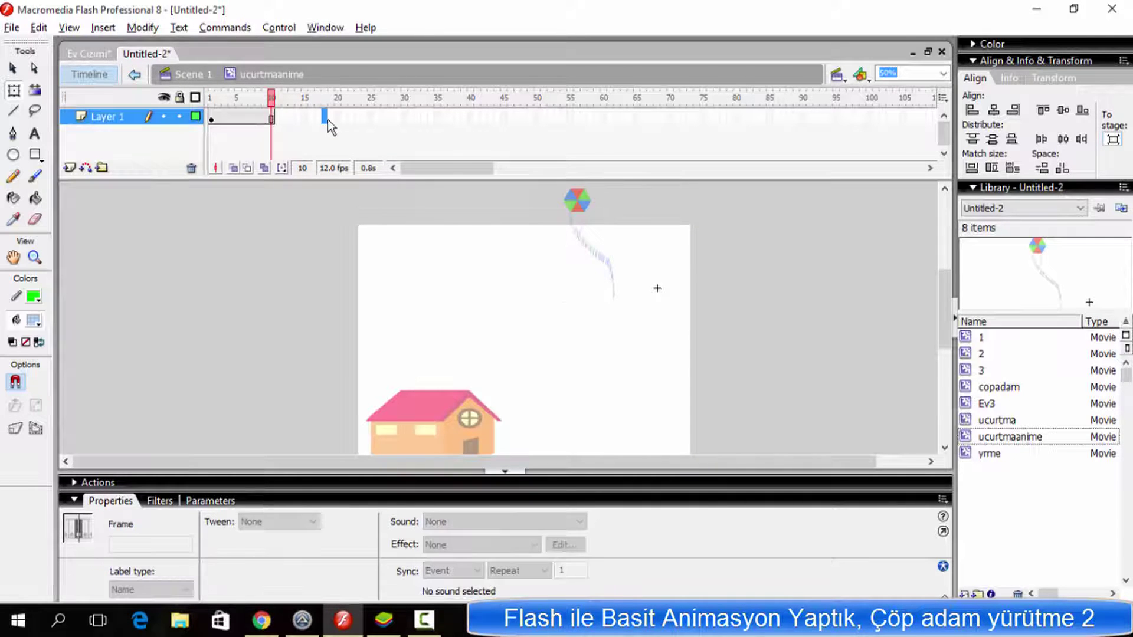
pyautogui.hotkey('ctrl', 'z')
pyautogui.hotkey('ctrl', 'z')
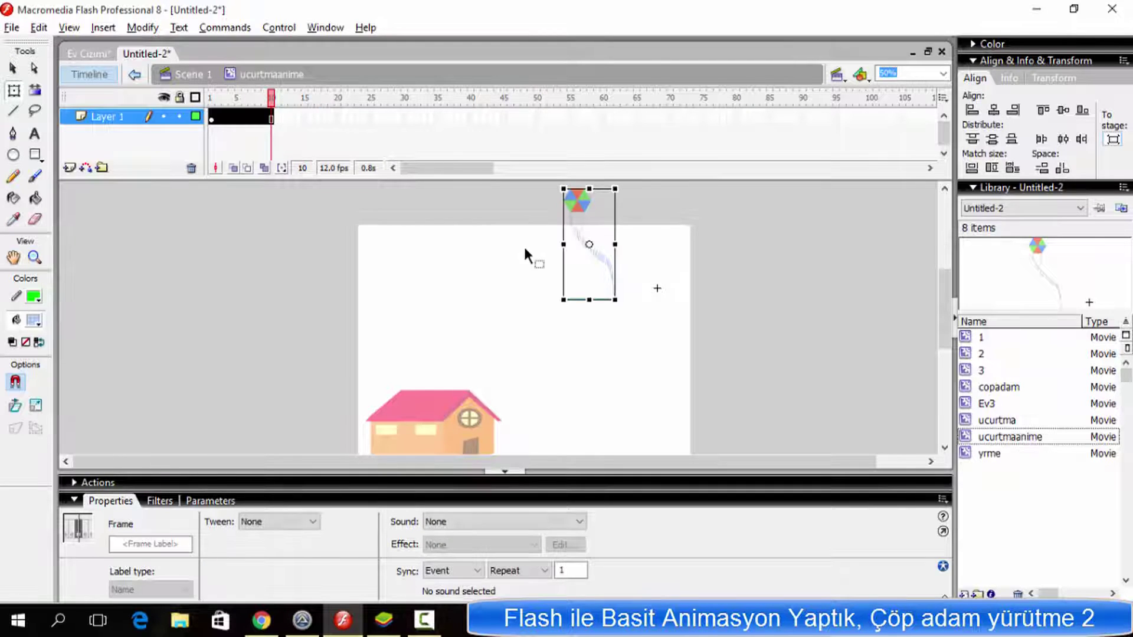
# Create a motion tween ending at frame 10 and move the kite there to the upper middle of the stage, above the house.
pyautogui.click(271, 119)
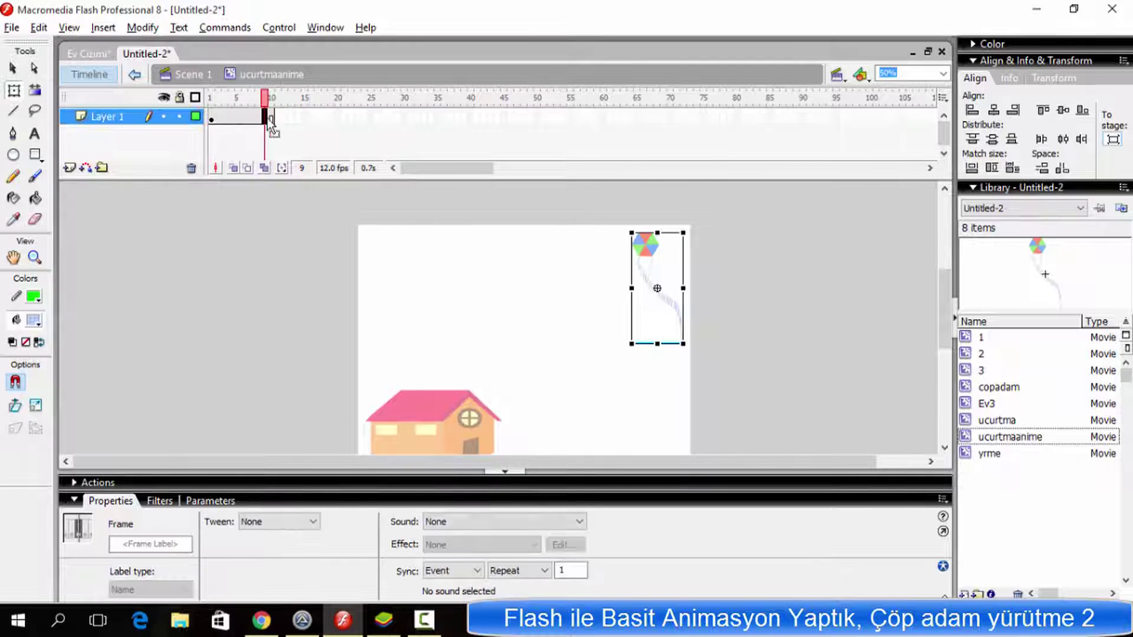
pyautogui.rightClick(272, 119)
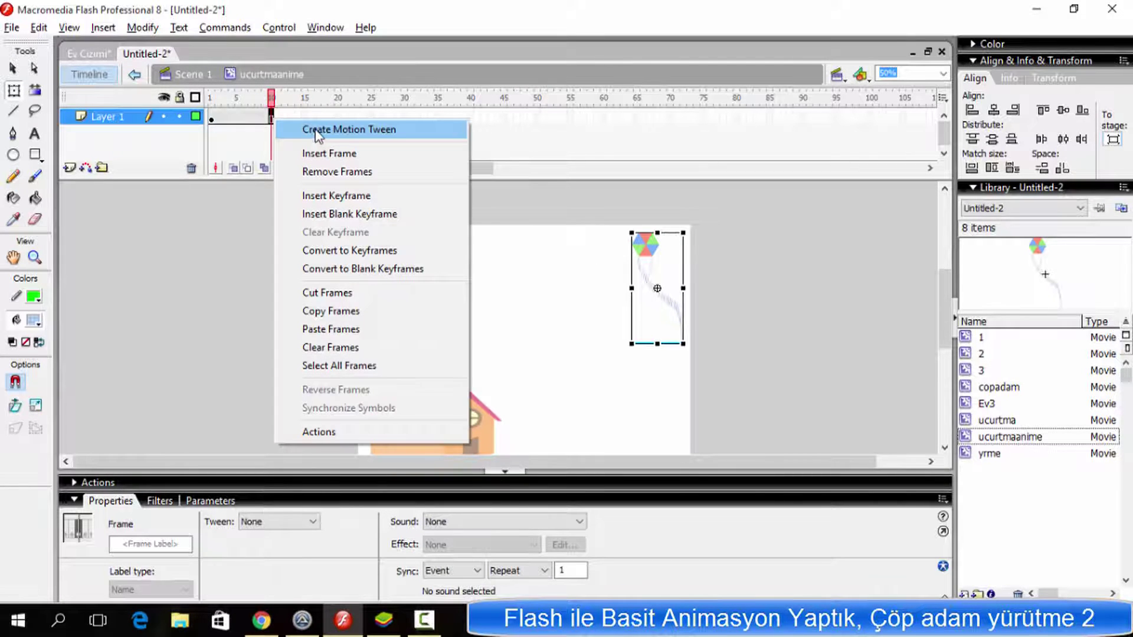
pyautogui.click(320, 131)
pyautogui.moveTo(652, 252); pyautogui.dragTo(516, 235)
# Add a keyframe at frame 40, shrinking the kite to about 75 x 162 px and moving it to the stage's upper-right corner.
pyautogui.click(401, 118)
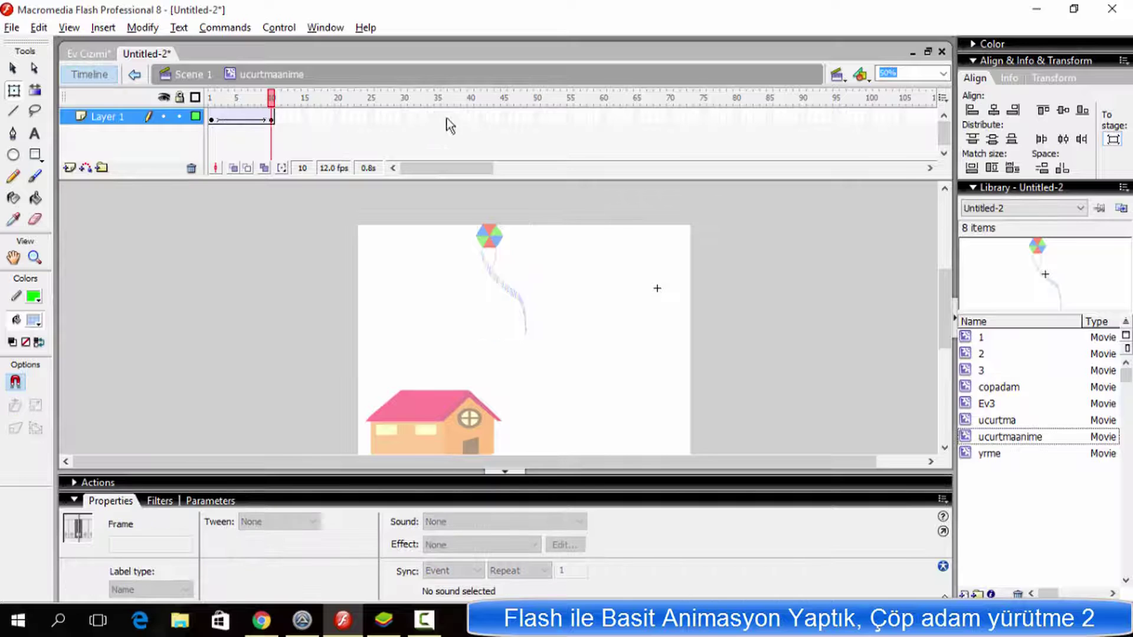
pyautogui.click(475, 117)
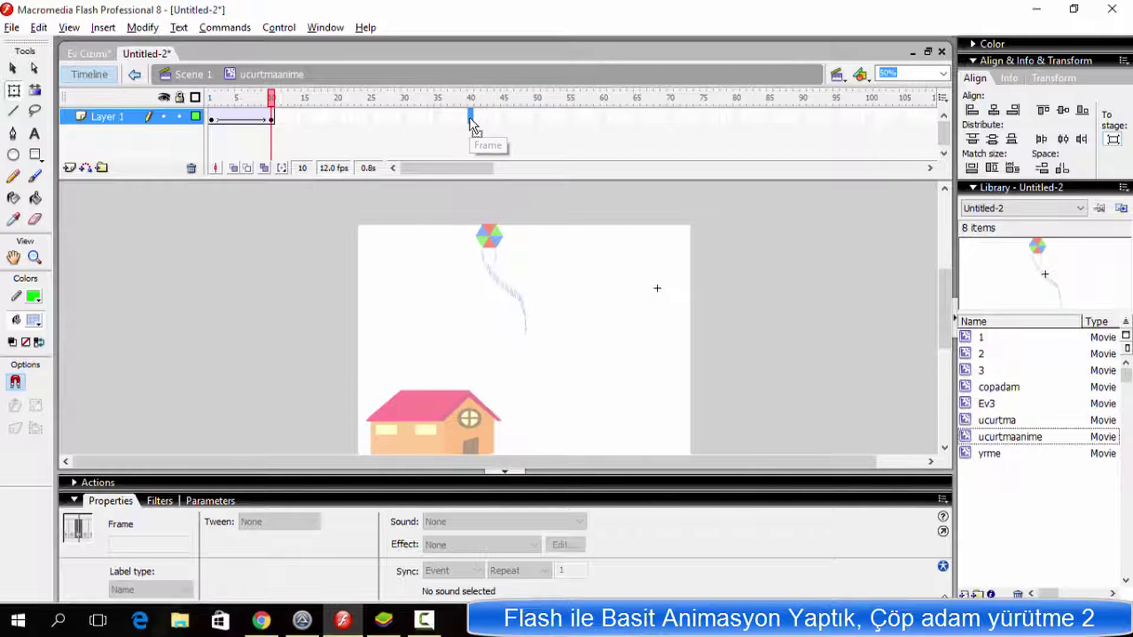
pyautogui.press('F6')
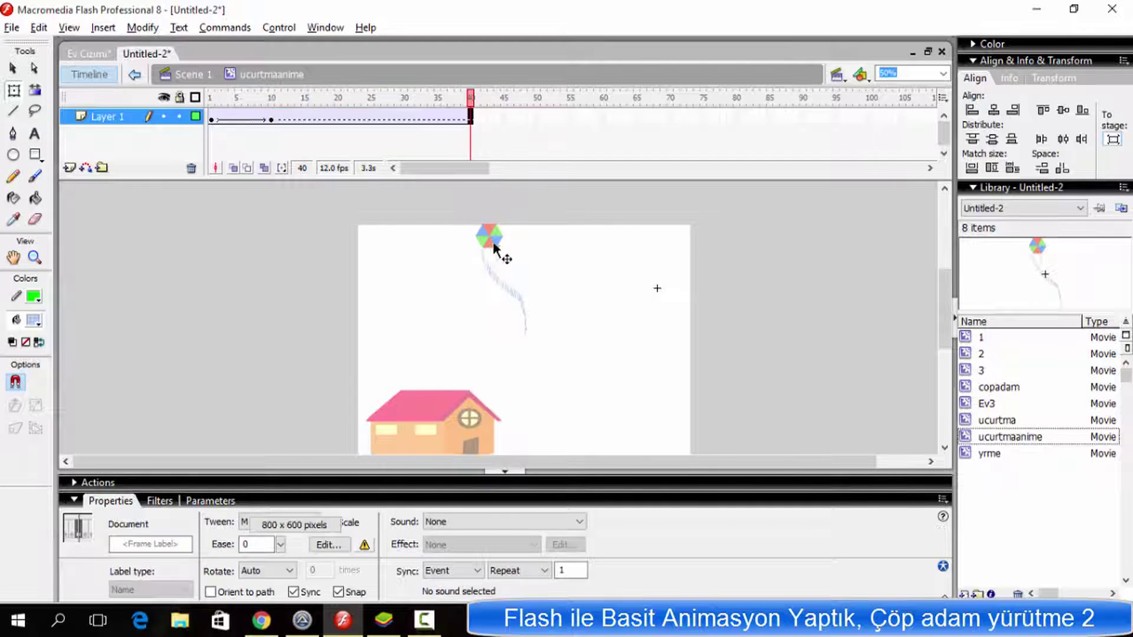
pyautogui.moveTo(505, 252); pyautogui.dragTo(679, 320)
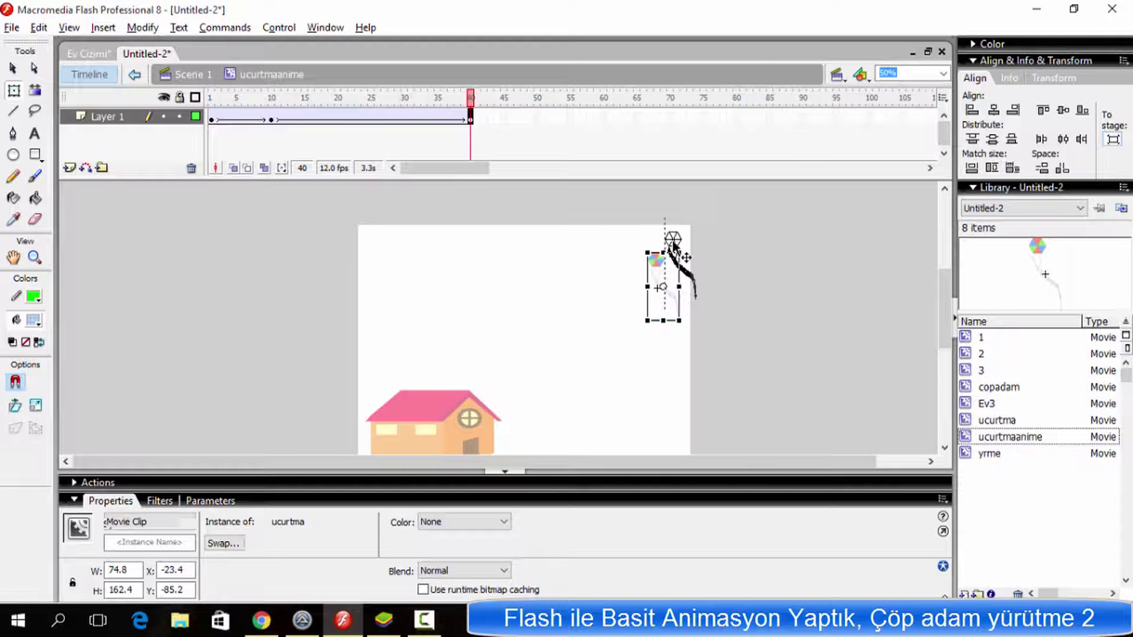
# Play the kite animation, remove frames 1 to 10 from the layer, and play it again.
pyautogui.press('Return')
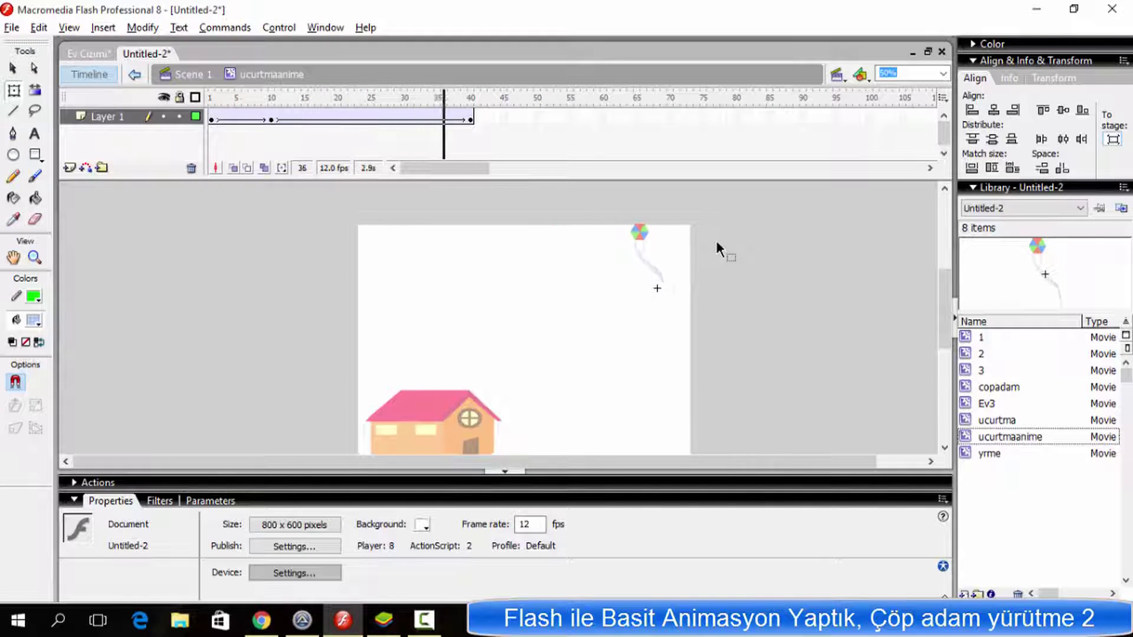
pyautogui.moveTo(271, 121); pyautogui.dragTo(213, 121)
pyautogui.rightClick(232, 119)
pyautogui.click(270, 175)
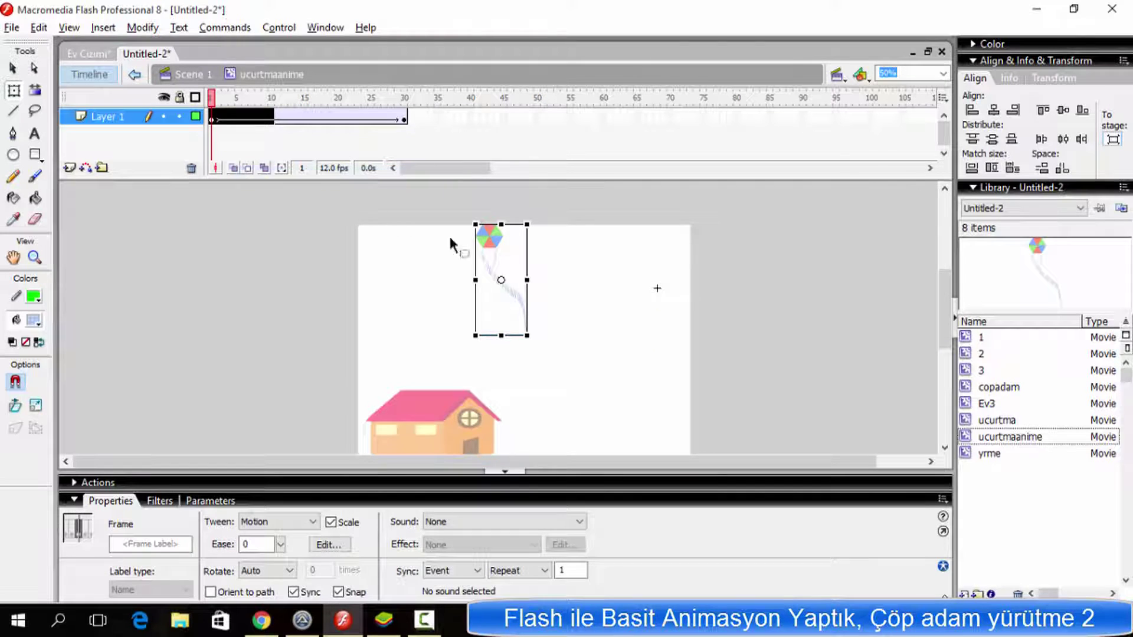
pyautogui.press('Return')
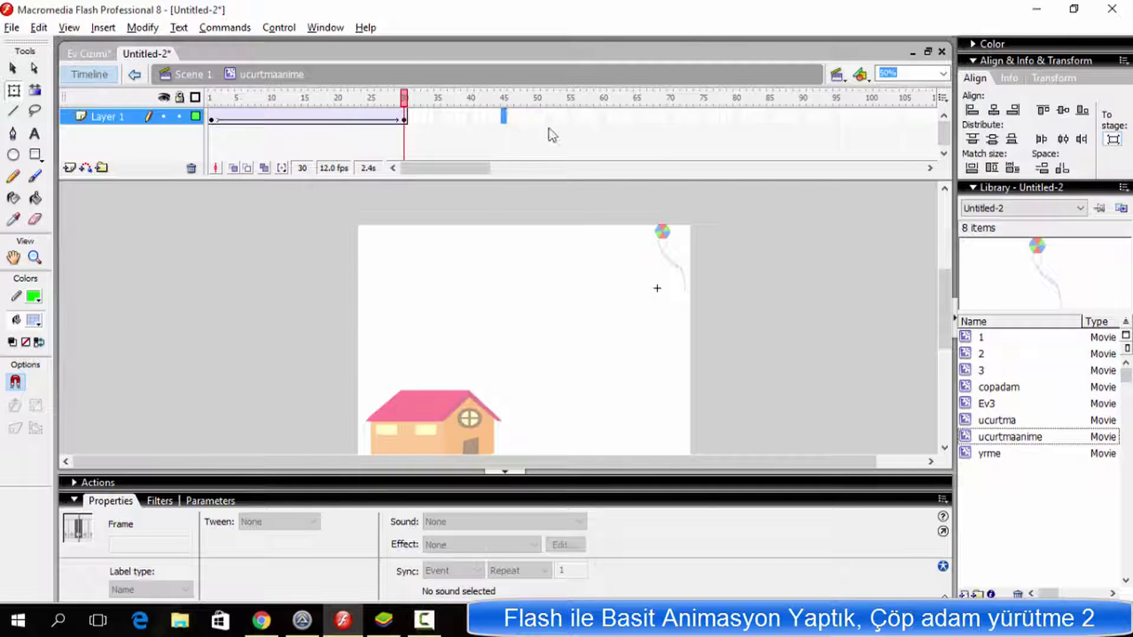
# Extend the tween to frame 58 and move the kite there to about X -93, Y -127.
pyautogui.click(592, 115)
pyautogui.press('F5')
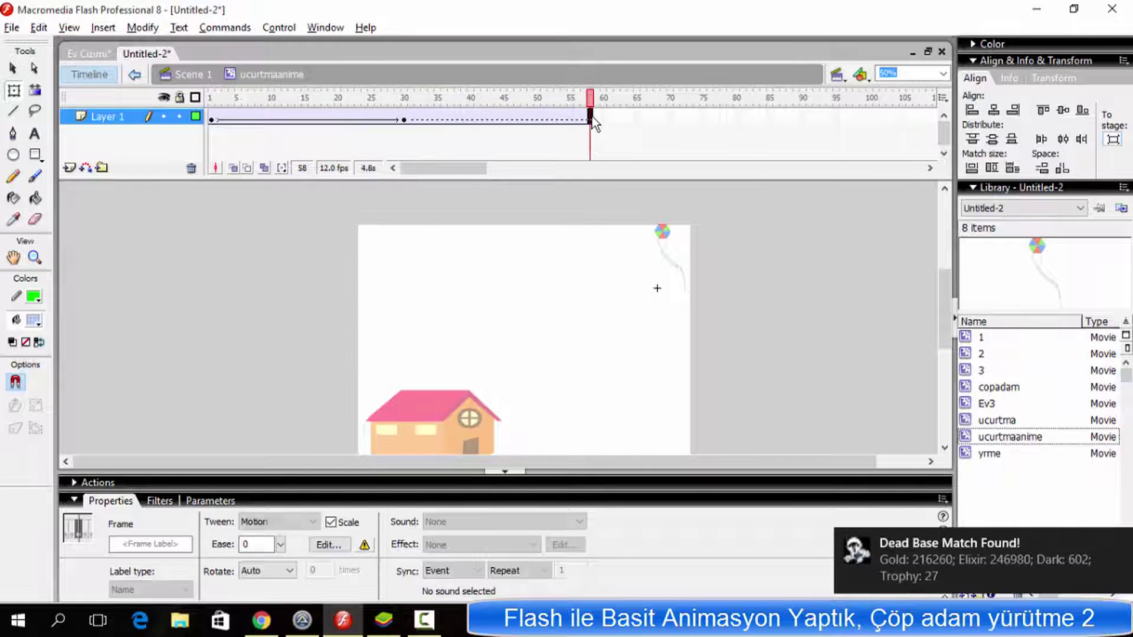
pyautogui.moveTo(670, 228); pyautogui.dragTo(634, 238)
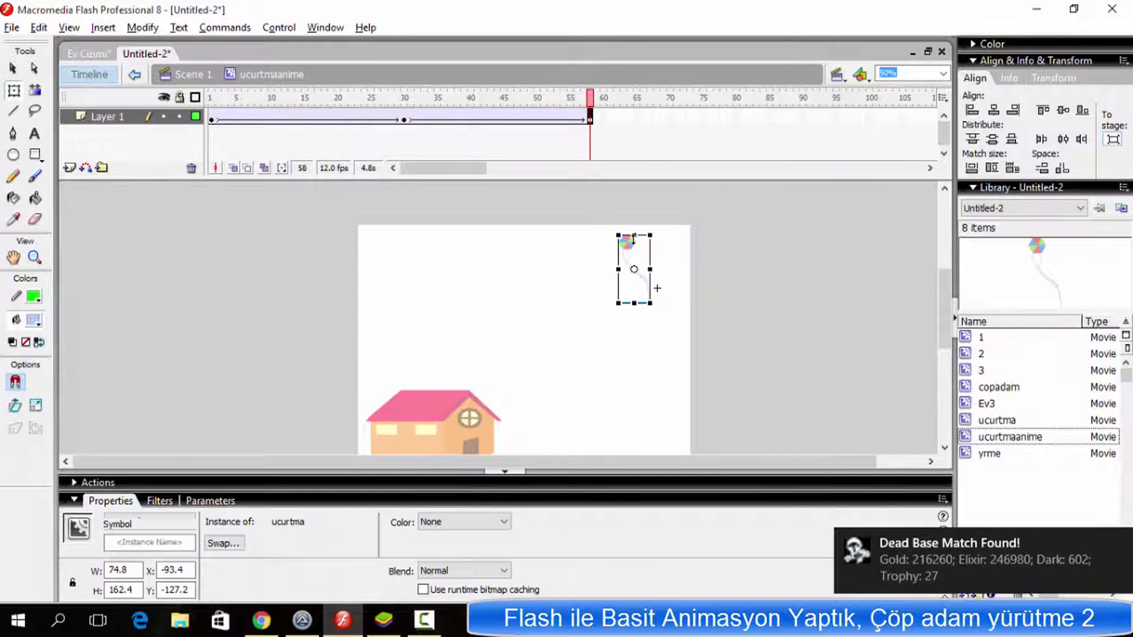
# Extend the tween to frame 79 and move the kite there to about X -315, Y -149.
pyautogui.click(643, 120)
pyautogui.click(731, 121)
pyautogui.press('F5')
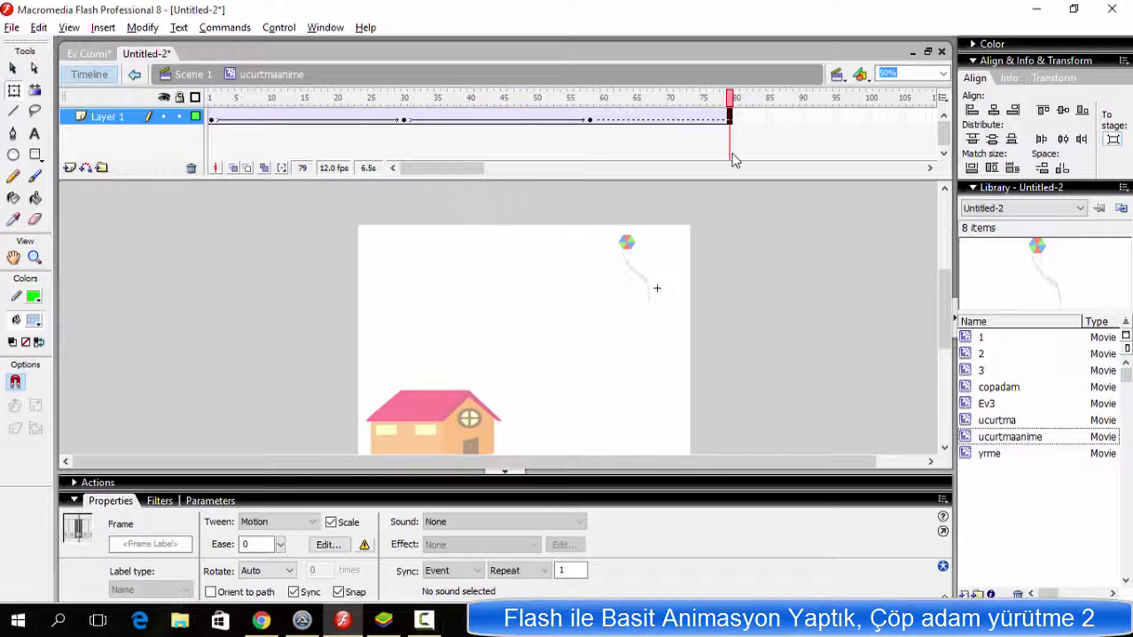
pyautogui.moveTo(627, 243); pyautogui.dragTo(534, 234)
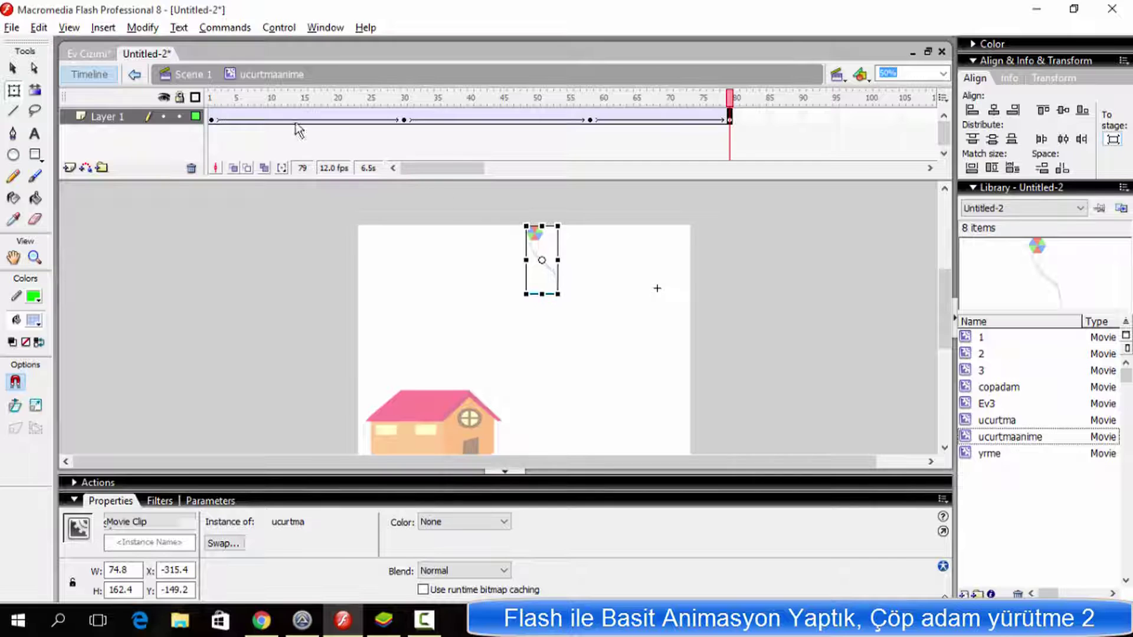
# Check the kite's position at frame 1, add a keyframe at frame 101, and move the kite there near that starting position.
pyautogui.click(217, 120)
pyautogui.click(506, 246)
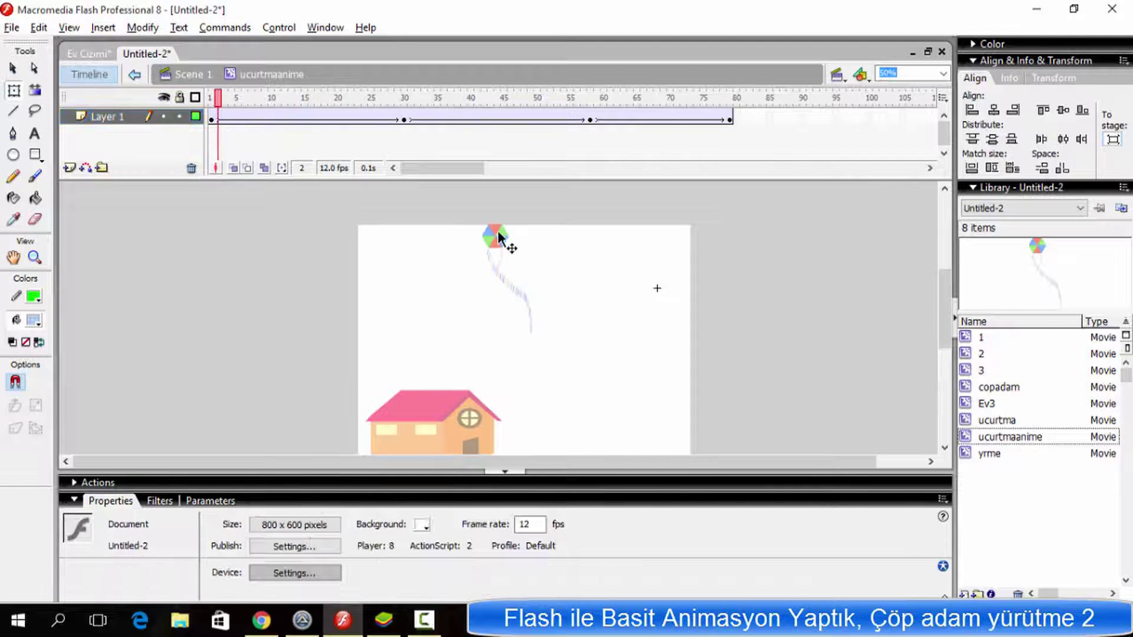
pyautogui.click(212, 116)
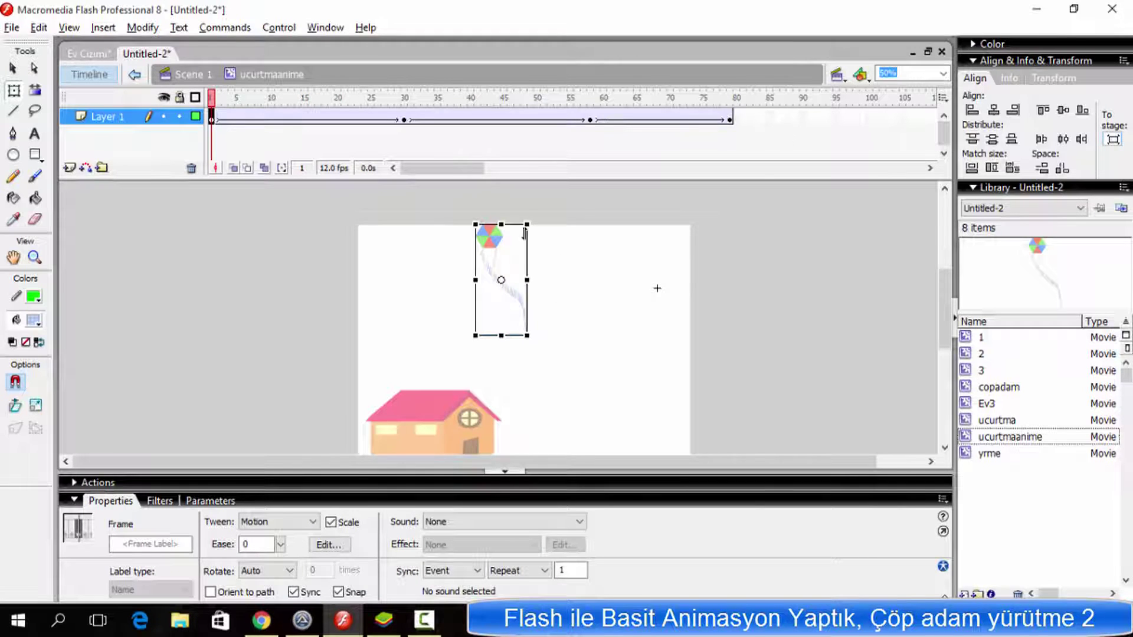
pyautogui.click(732, 118)
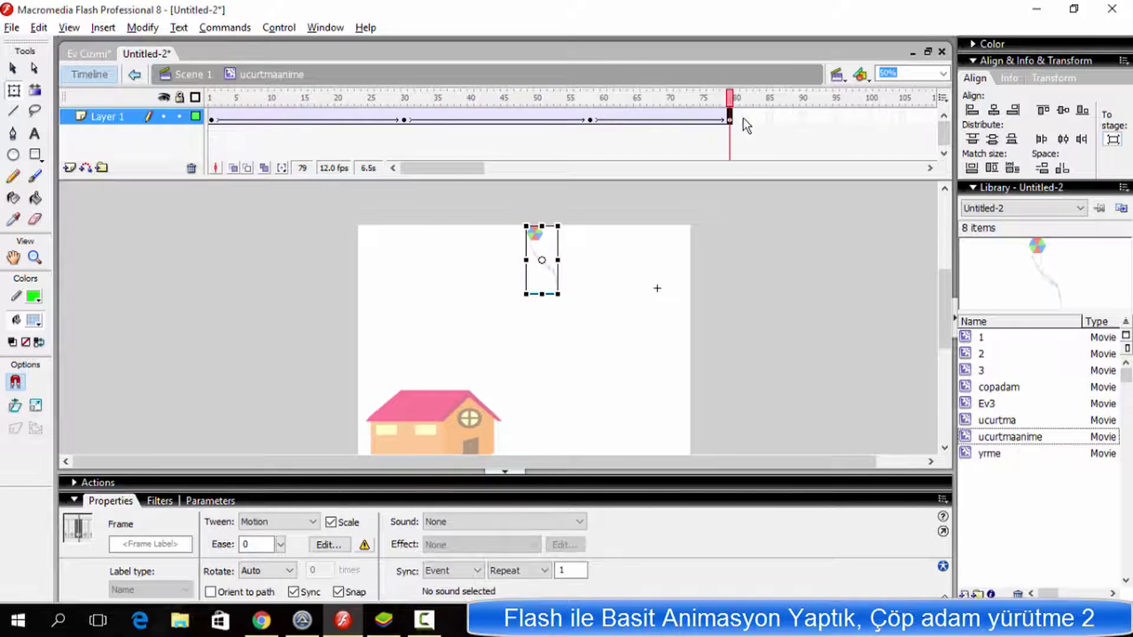
pyautogui.click(817, 116)
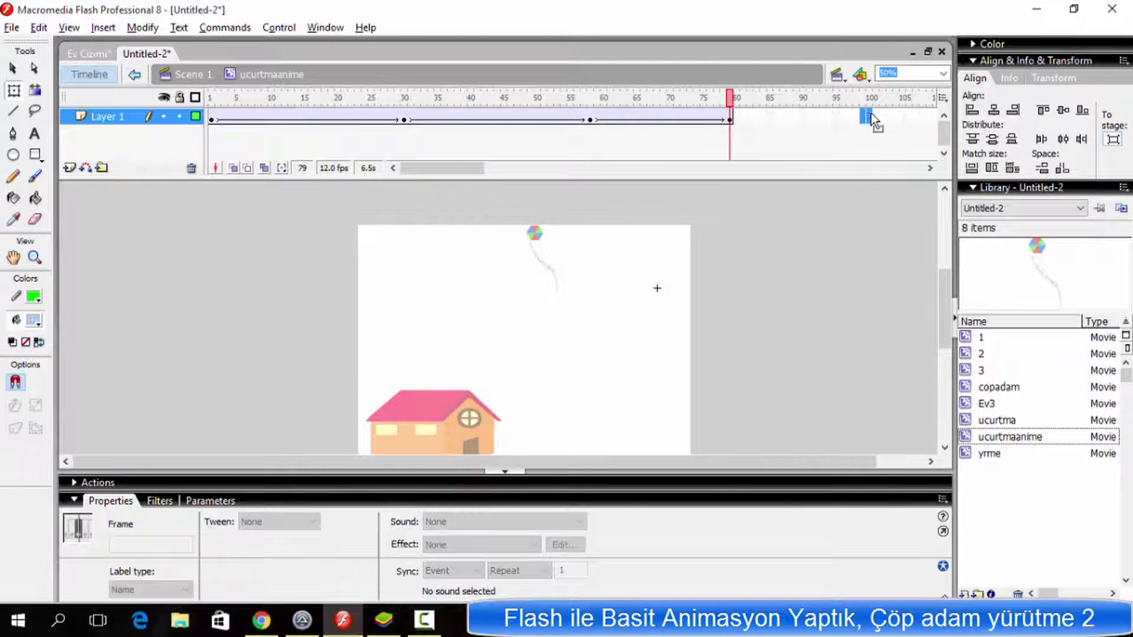
pyautogui.press('F6')
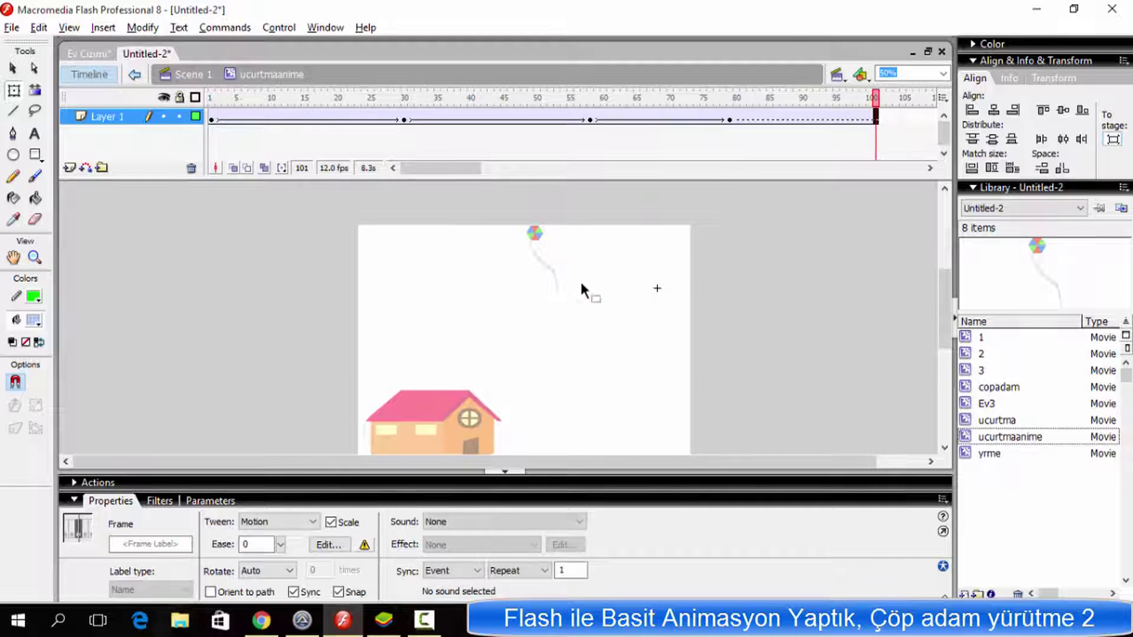
pyautogui.moveTo(534, 234); pyautogui.dragTo(493, 249)
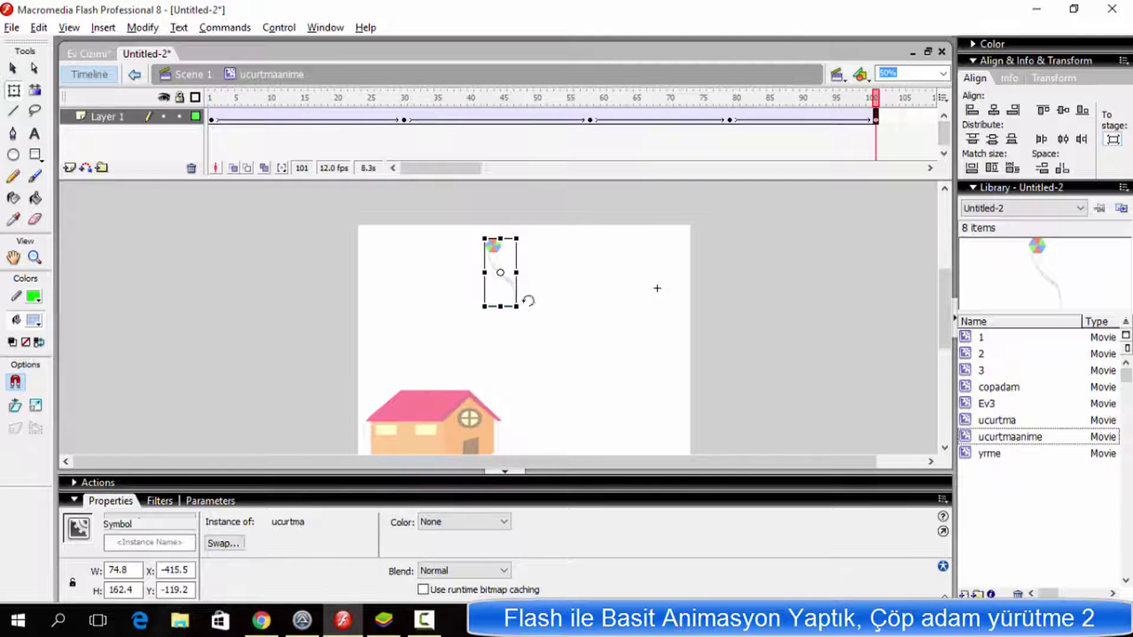
# Enlarge the kite at frame 101 to about 130 x 282 px and align it with its frame 1 position.
pyautogui.moveTo(515, 308)
pyautogui.mouseDown()
pyautogui.moveTo(536, 329)
pyautogui.moveTo(523, 321)
pyautogui.mouseUp()
pyautogui.moveTo(489, 242); pyautogui.dragTo(491, 255)
pyautogui.click(212, 120)
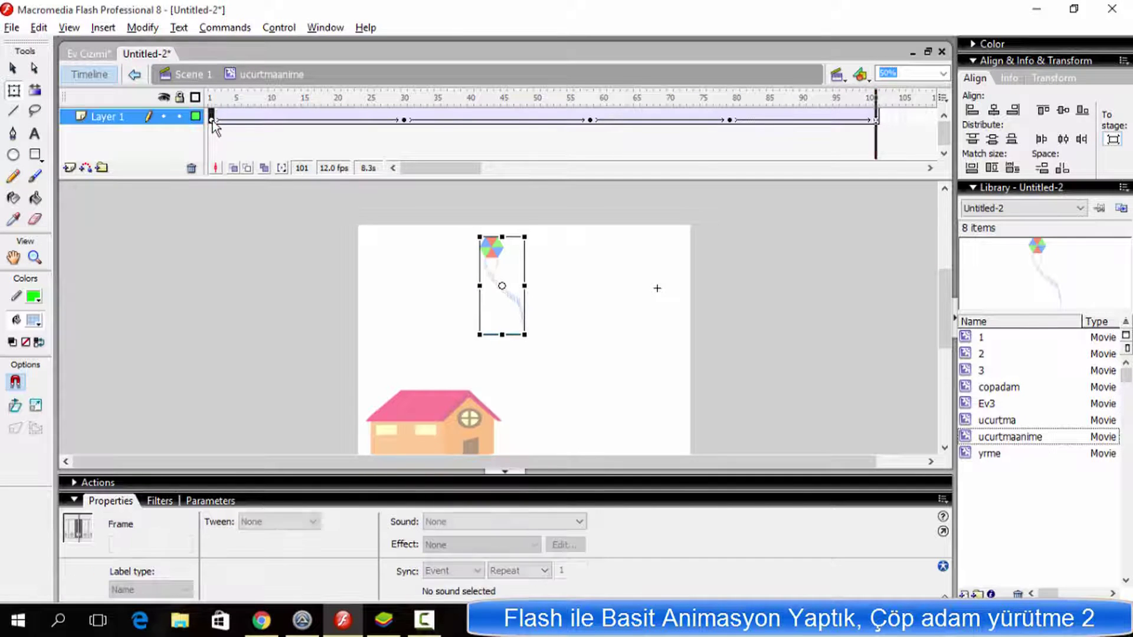
pyautogui.click(876, 120)
pyautogui.moveTo(492, 250); pyautogui.dragTo(493, 240)
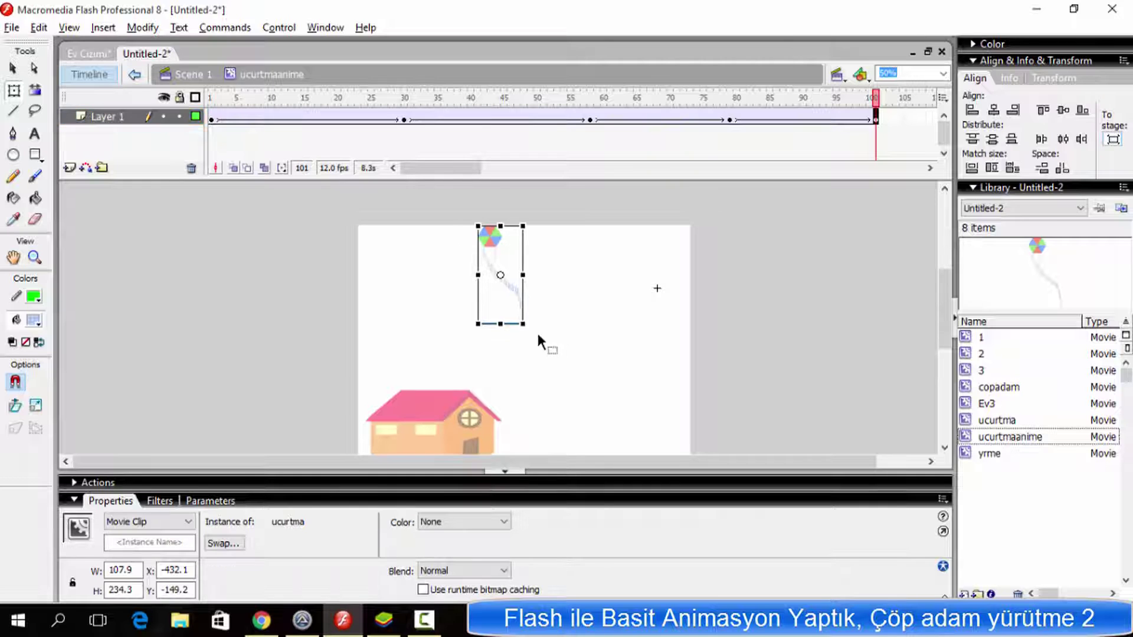
pyautogui.moveTo(523, 325); pyautogui.dragTo(534, 332)
pyautogui.click(503, 237)
pyautogui.click(490, 242)
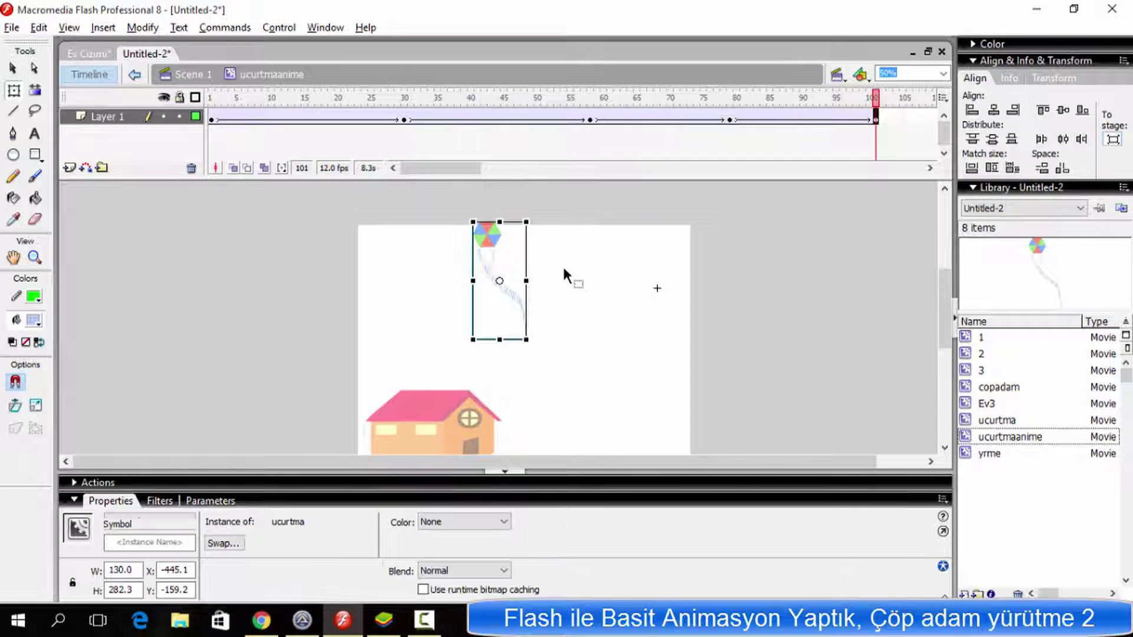
# Play the complete kite animation and return to Scene 1 with nothing selected.
pyautogui.click(574, 246)
pyautogui.press('Return')
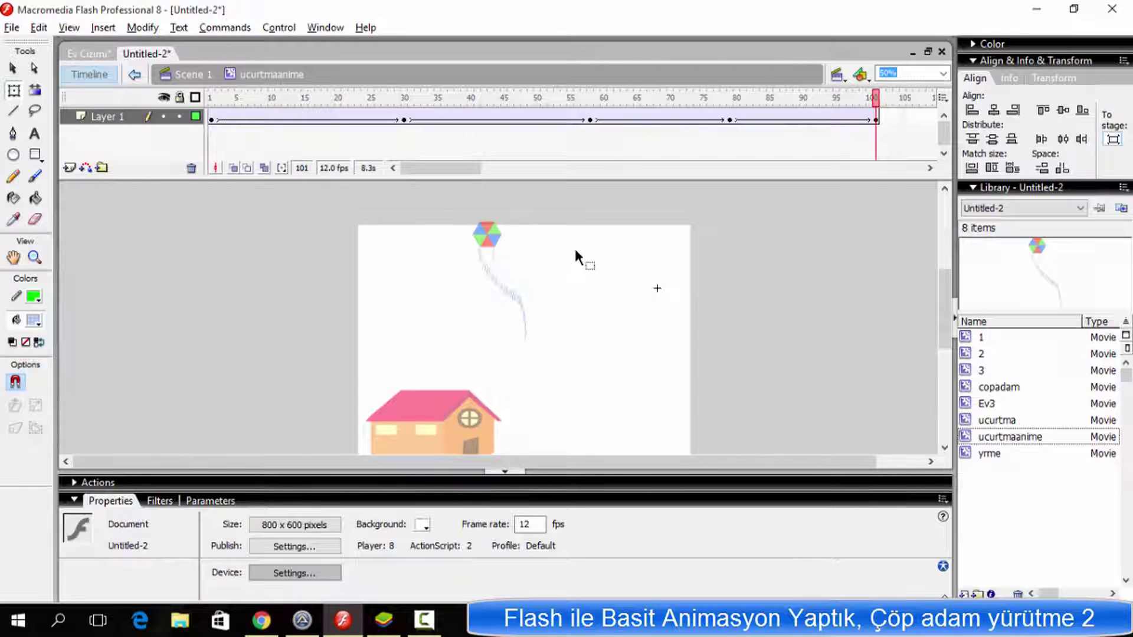
pyautogui.click(206, 75)
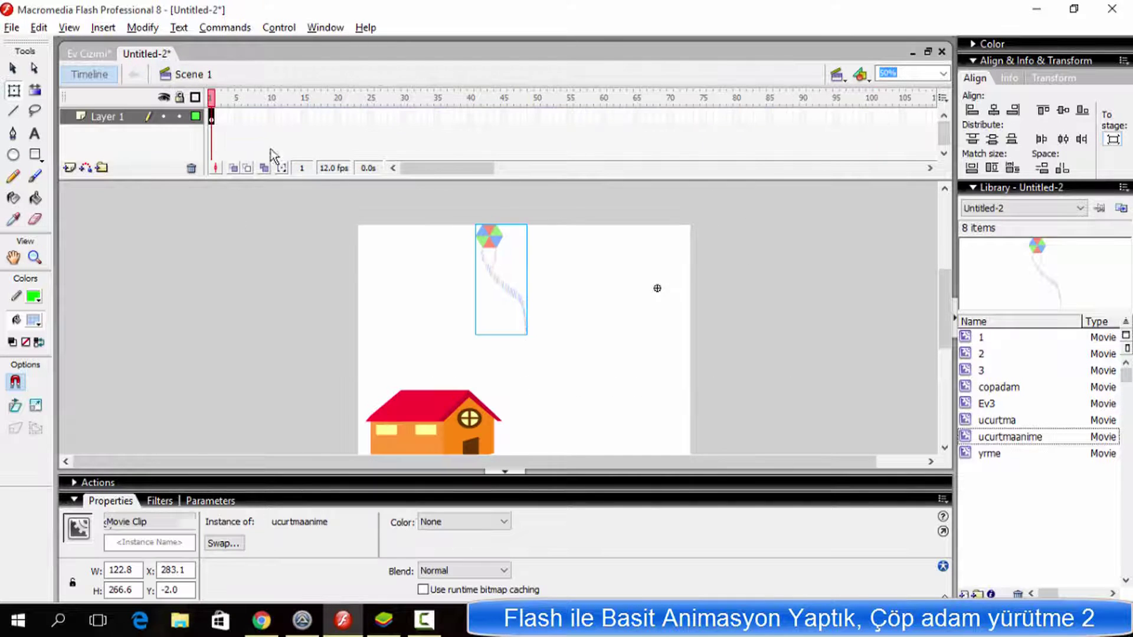
pyautogui.click(661, 341)
pyautogui.click(444, 424)
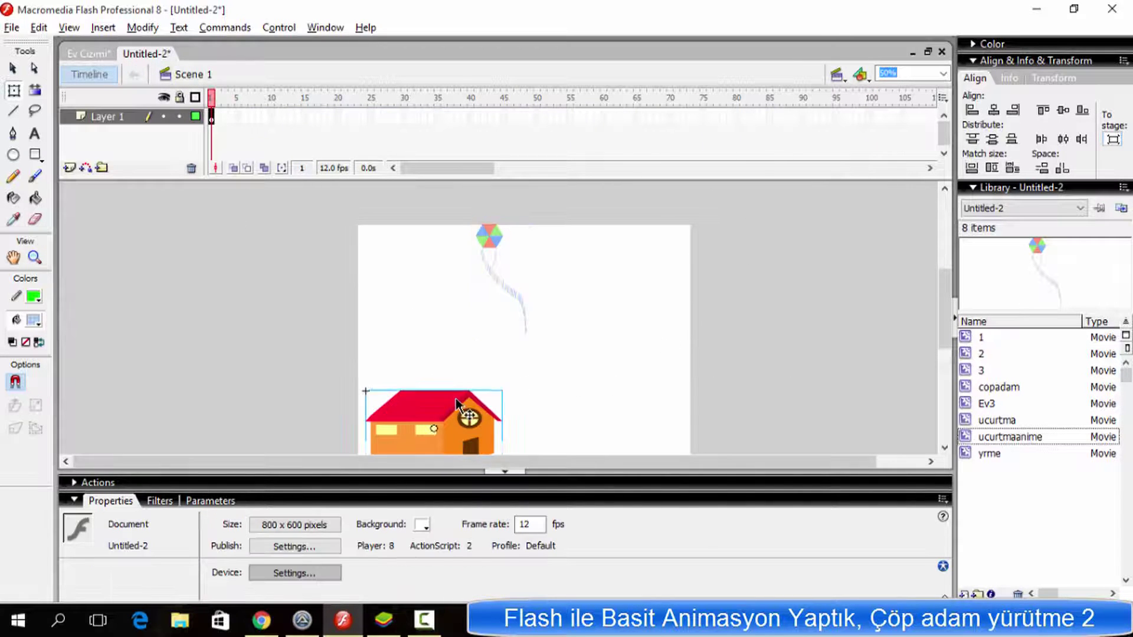
pyautogui.click(188, 233)
# In the Ev Cizimi document, browse the library trees, place the agac3 tree on the stage and copy it.
pyautogui.click(83, 53)
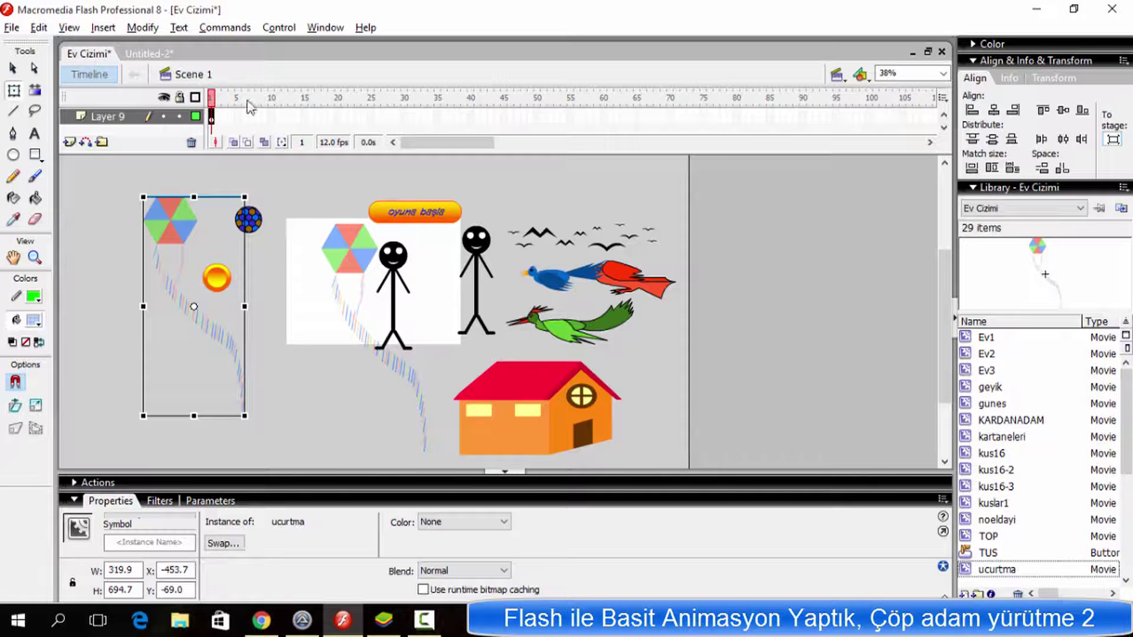
pyautogui.click(1015, 469)
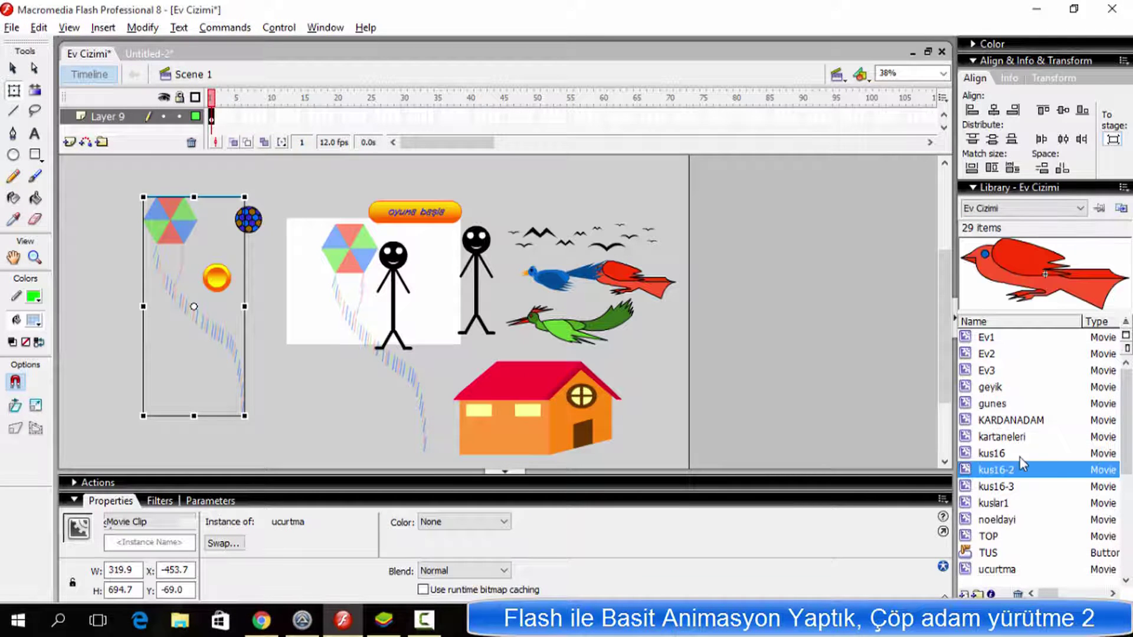
pyautogui.scroll(5, 1027, 422)
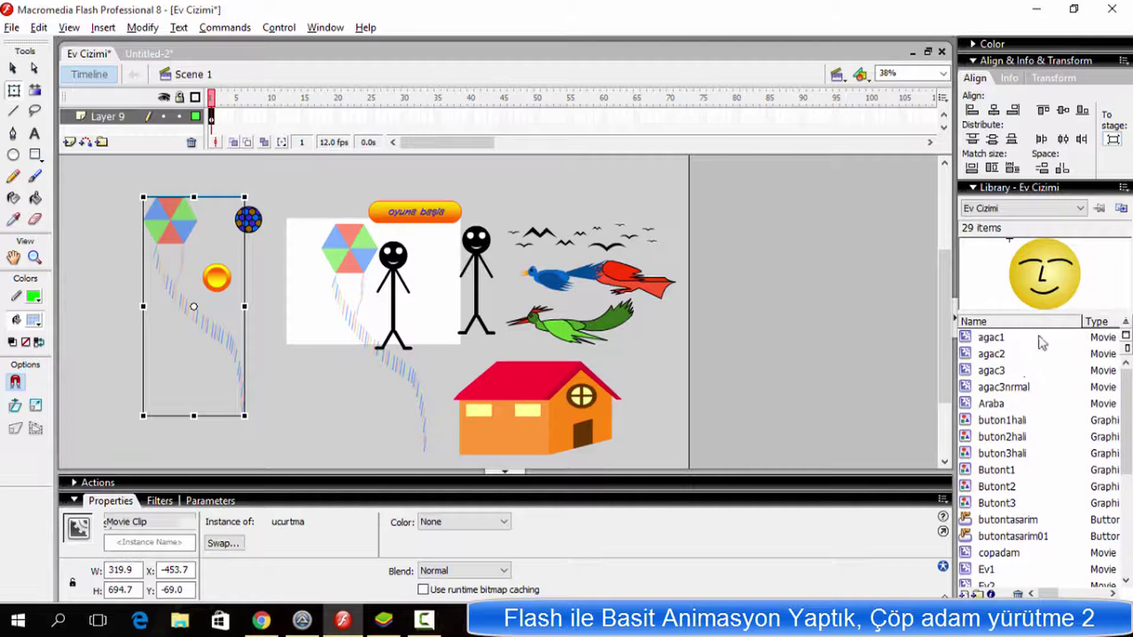
pyautogui.click(1042, 340)
pyautogui.press('Down')
pyautogui.press('Down')
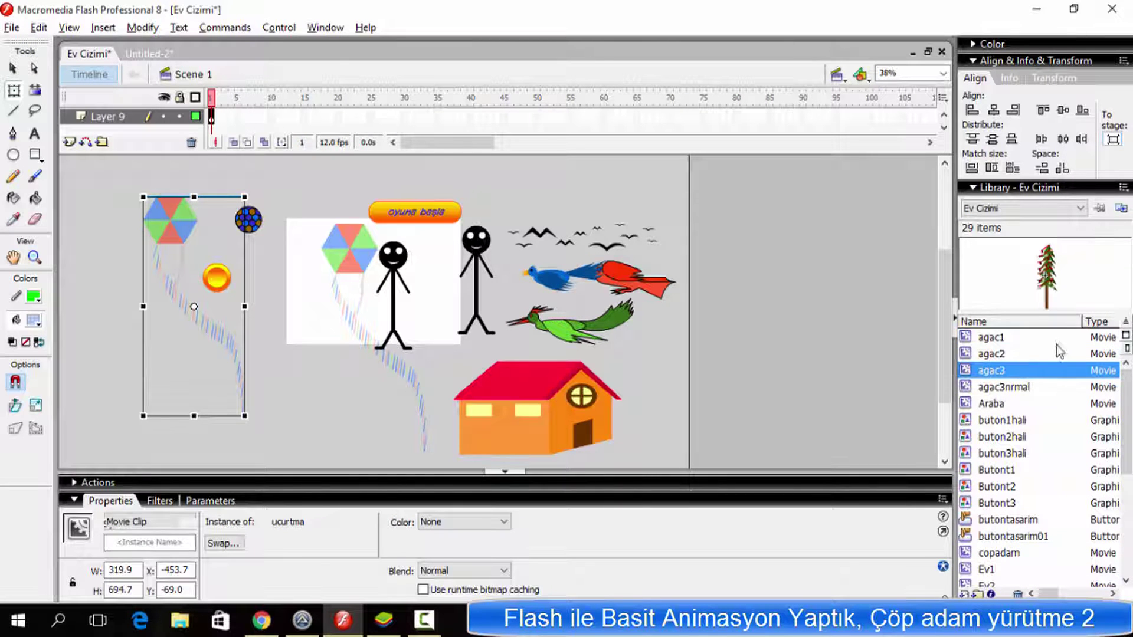
pyautogui.moveTo(1056, 274); pyautogui.dragTo(281, 312)
pyautogui.rightClick(279, 298)
pyautogui.click(331, 278)
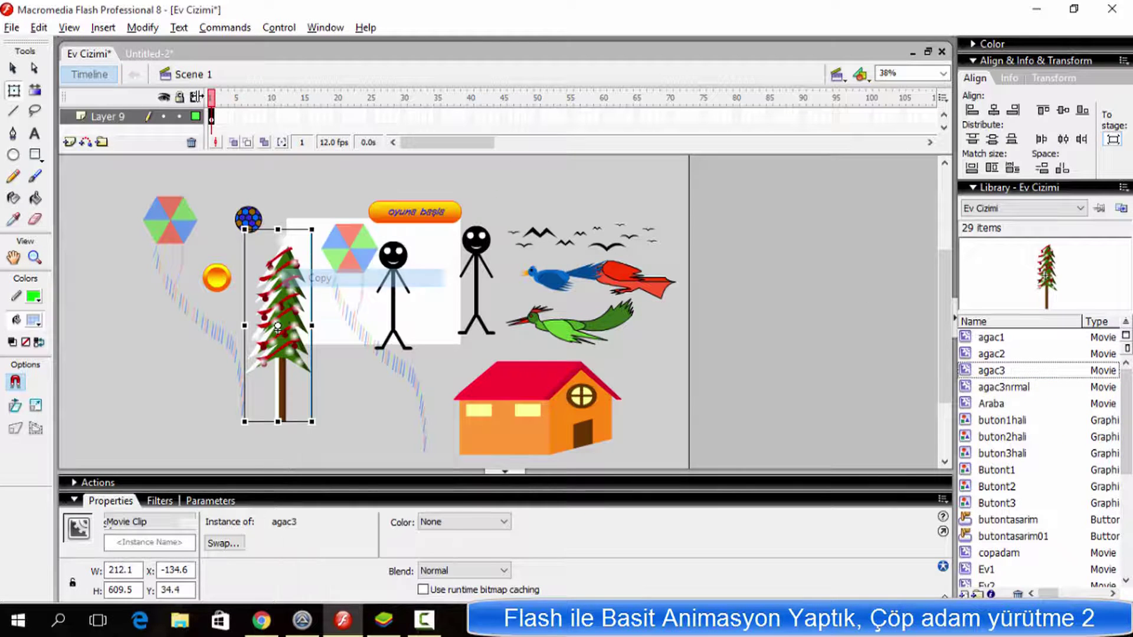
# Paste the agac3 tree into Untitled-2 and move it to the side of the stage opposite the house.
pyautogui.click(148, 53)
pyautogui.rightClick(654, 316)
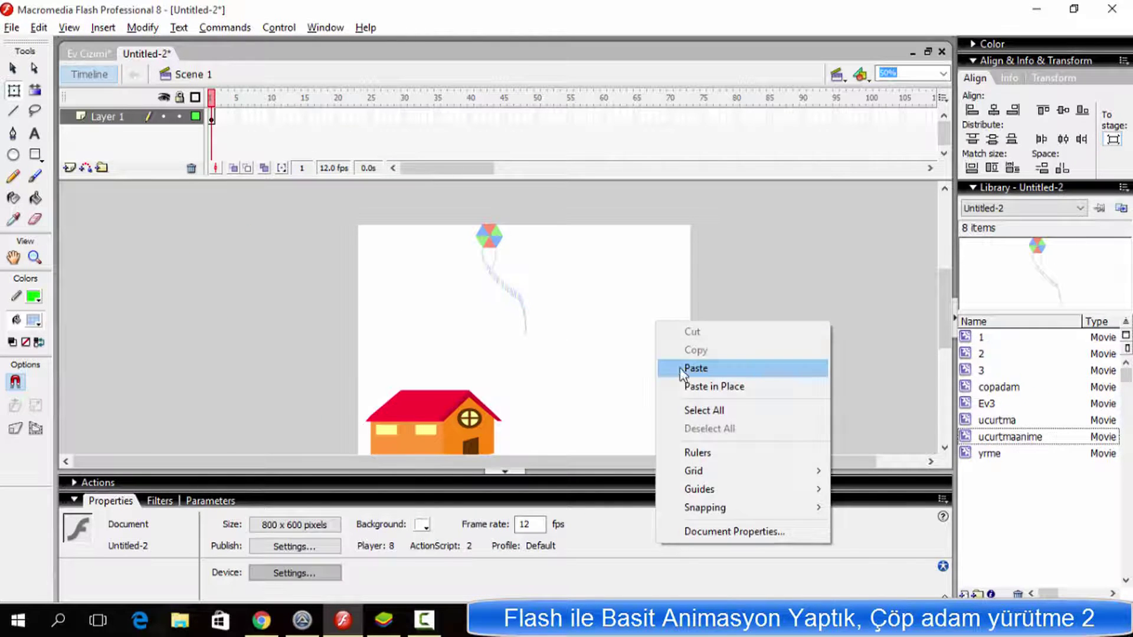
pyautogui.click(682, 365)
pyautogui.moveTo(533, 353); pyautogui.dragTo(647, 350)
pyautogui.scroll(-3, 520, 355)
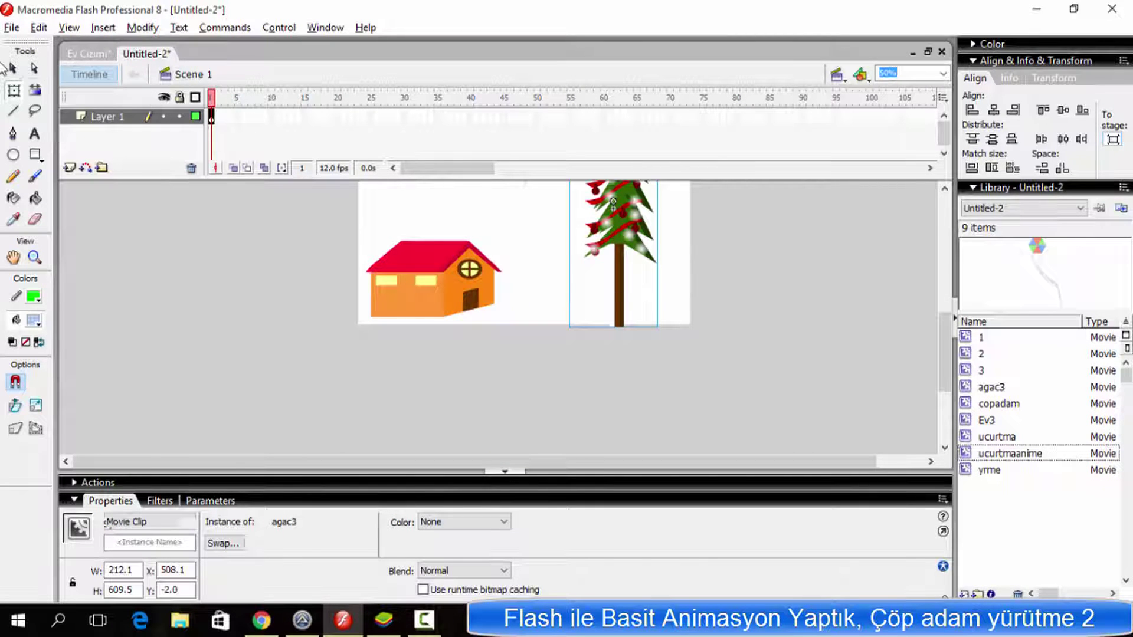
# Shrink the agac3 tree to about 64 x 184 px and place it near the stage edge opposite the house.
pyautogui.click(576, 275)
pyautogui.moveTo(657, 327); pyautogui.dragTo(633, 256)
pyautogui.moveTo(617, 217); pyautogui.dragTo(684, 266)
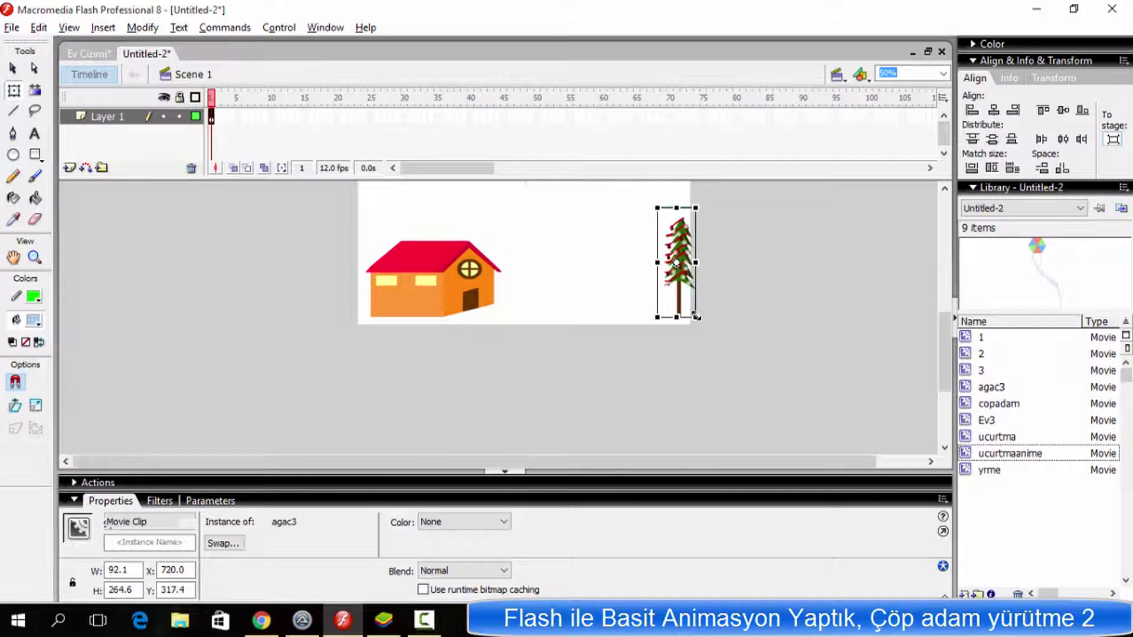
pyautogui.moveTo(688, 316); pyautogui.dragTo(690, 273)
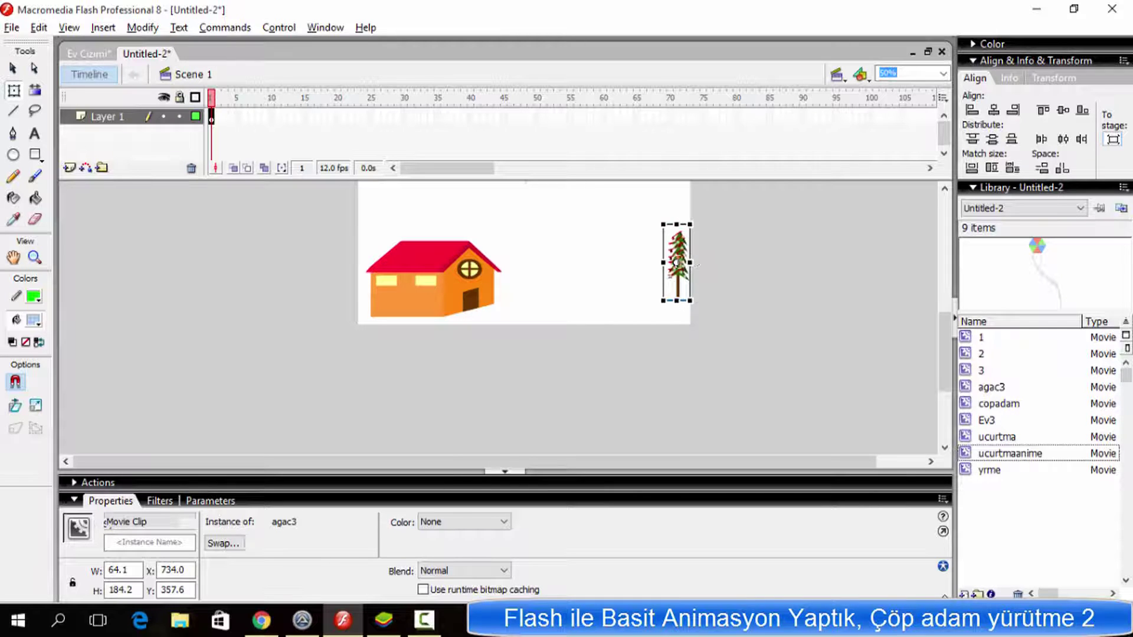
pyautogui.click(924, 345)
# In the Ev Cizimi document, place the agac2 and agac1 trees on the stage and copy both together.
pyautogui.click(88, 53)
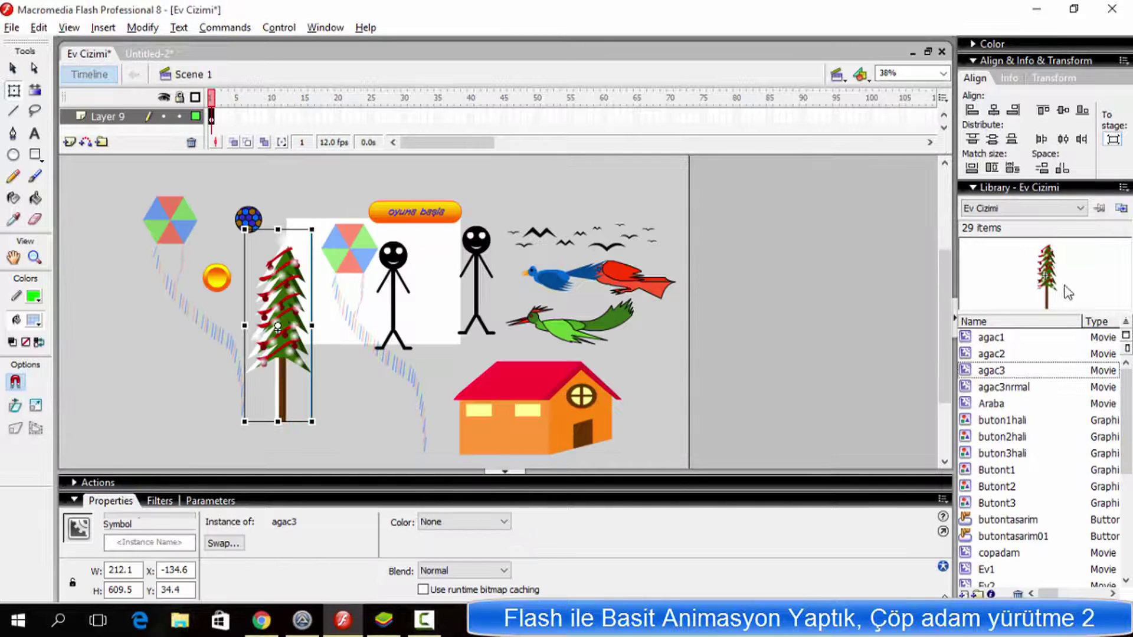
pyautogui.moveTo(991, 353); pyautogui.dragTo(871, 276)
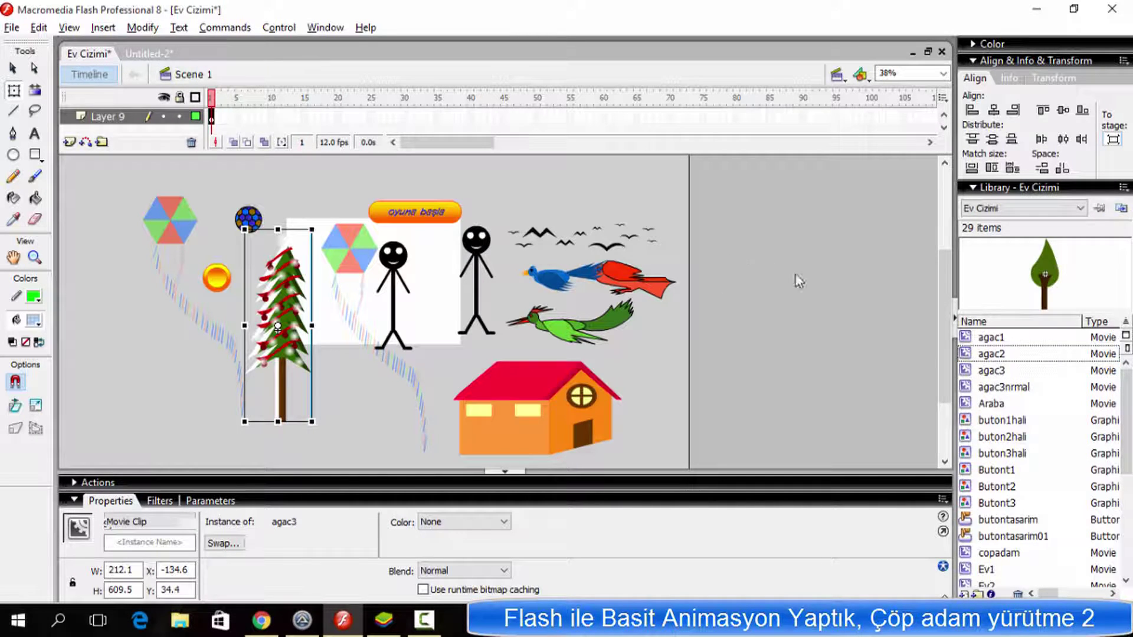
pyautogui.moveTo(1042, 276); pyautogui.dragTo(115, 317)
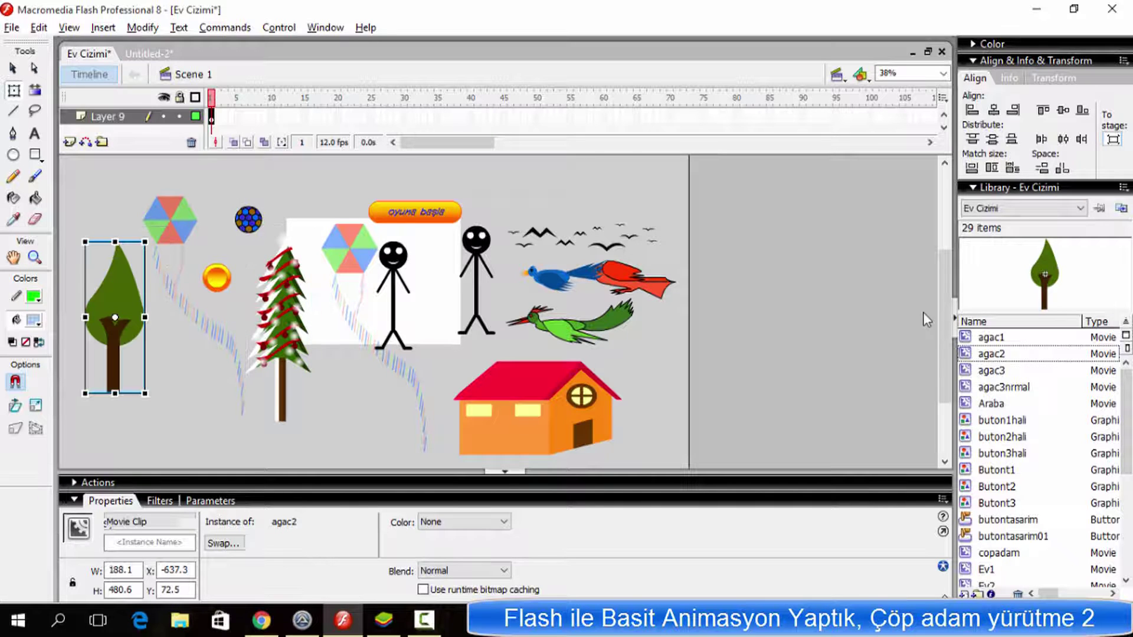
pyautogui.moveTo(984, 344); pyautogui.dragTo(175, 323)
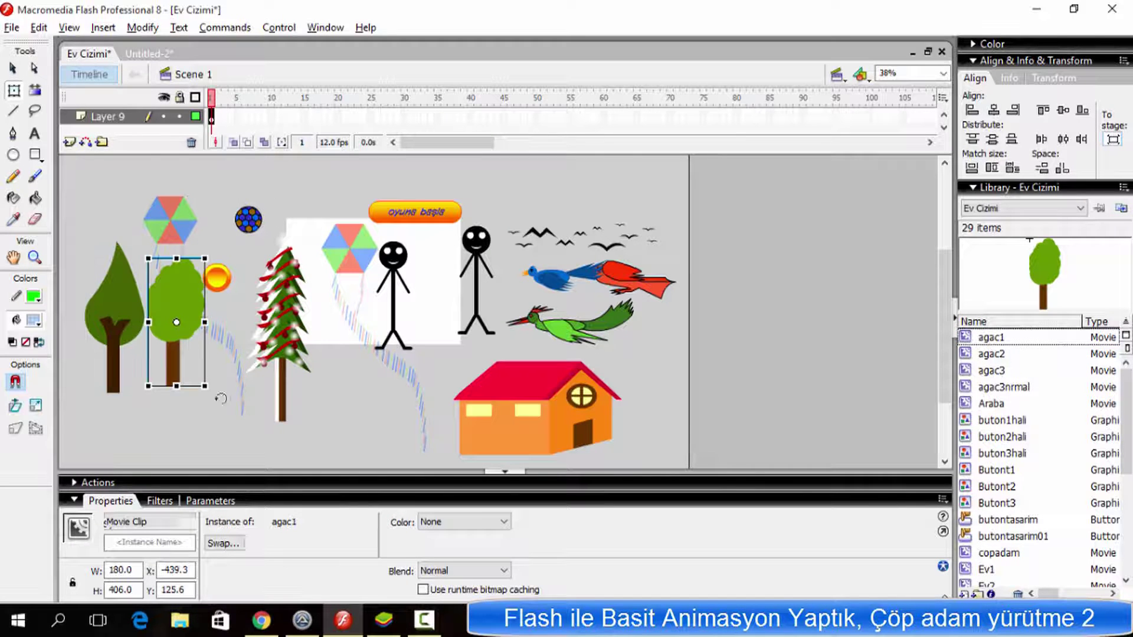
pyautogui.keyDown('shift'); pyautogui.click(120, 370); pyautogui.keyUp('shift')
pyautogui.rightClick(105, 298)
pyautogui.click(132, 329)
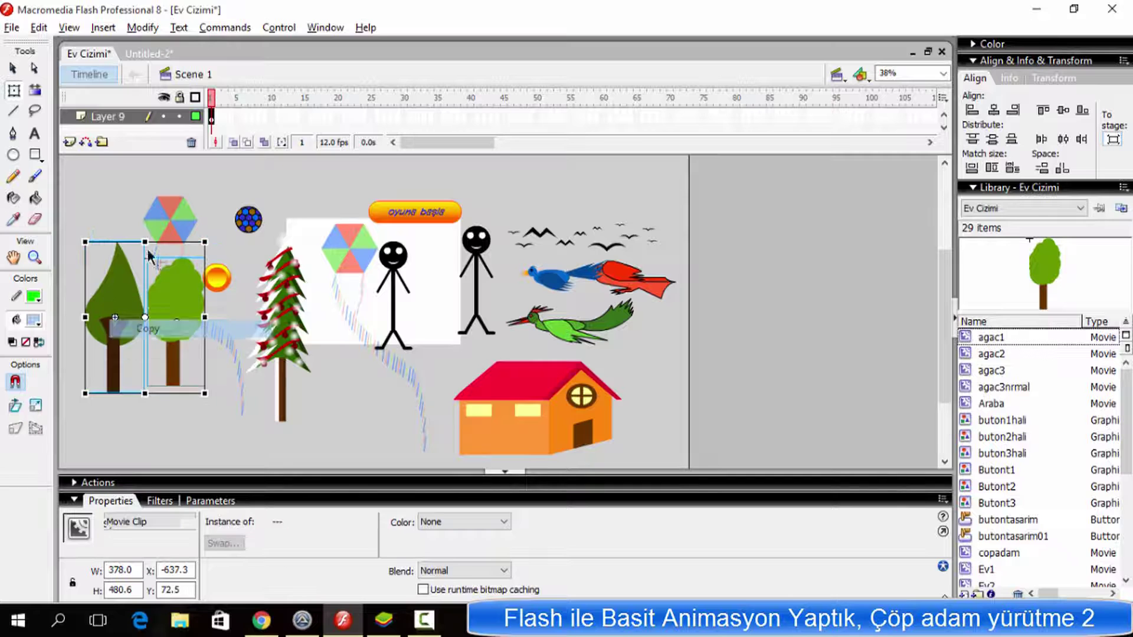
# Paste both trees into Untitled-2, shrink the pair to about 134 x 170 px and line them up beside the agac3 tree.
pyautogui.click(149, 53)
pyautogui.rightClick(650, 243)
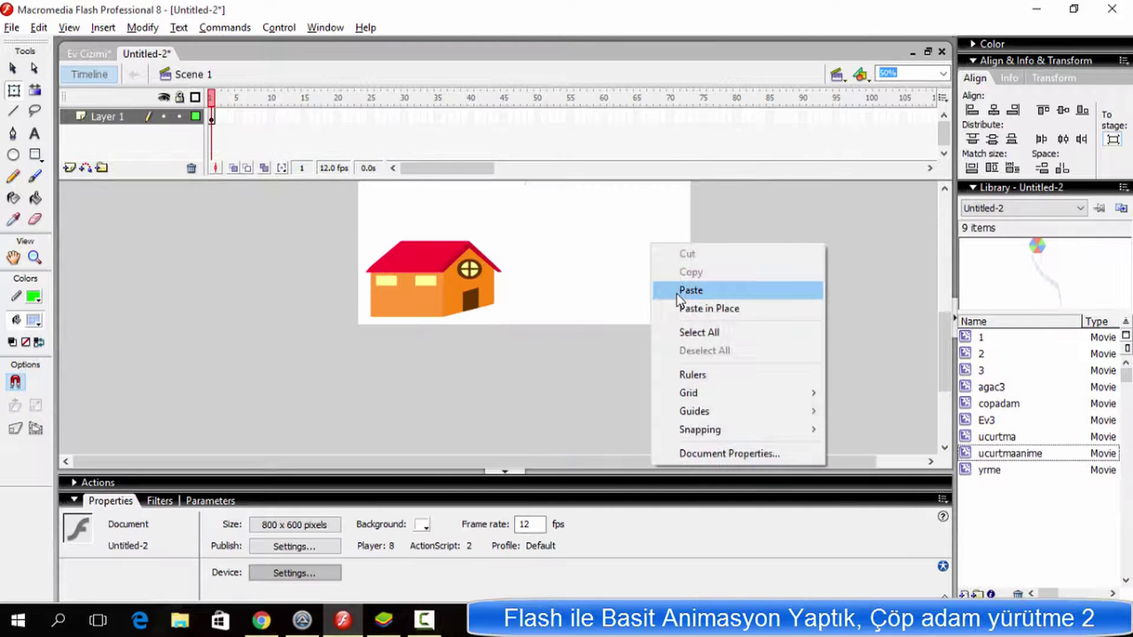
pyautogui.click(678, 294)
pyautogui.moveTo(550, 351); pyautogui.dragTo(495, 308)
pyautogui.moveTo(495, 254); pyautogui.dragTo(649, 298)
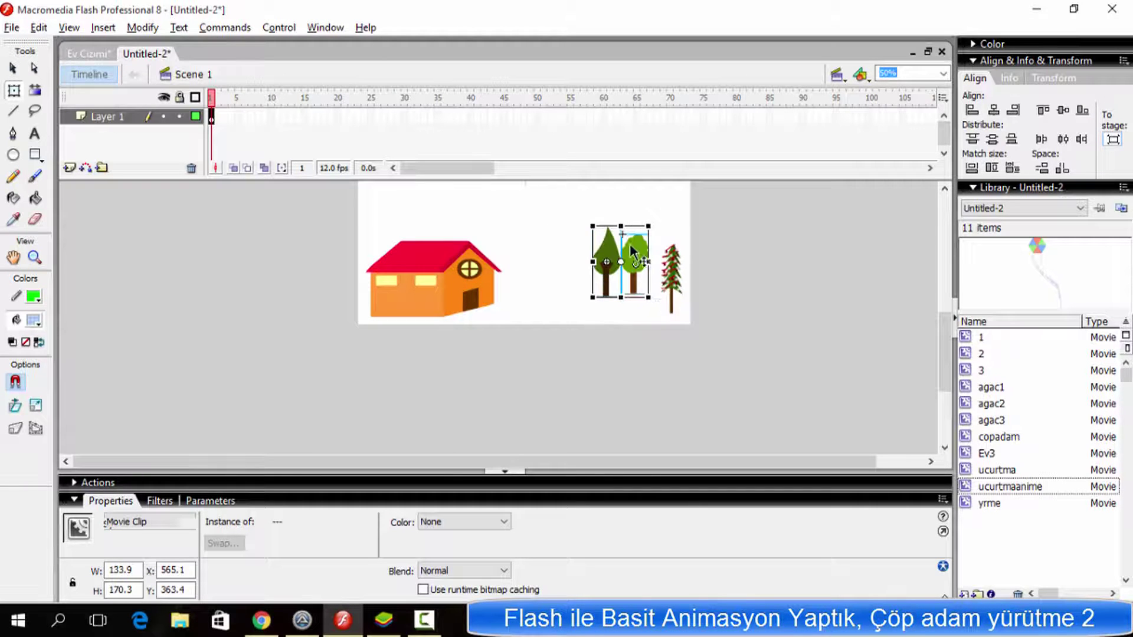
pyautogui.moveTo(640, 250); pyautogui.dragTo(643, 283)
pyautogui.click(729, 257)
# Duplicate the agac3 tree and place the copy on the other side of the tree row, at about X 508, Y 398.
pyautogui.scroll(5, 713, 299)
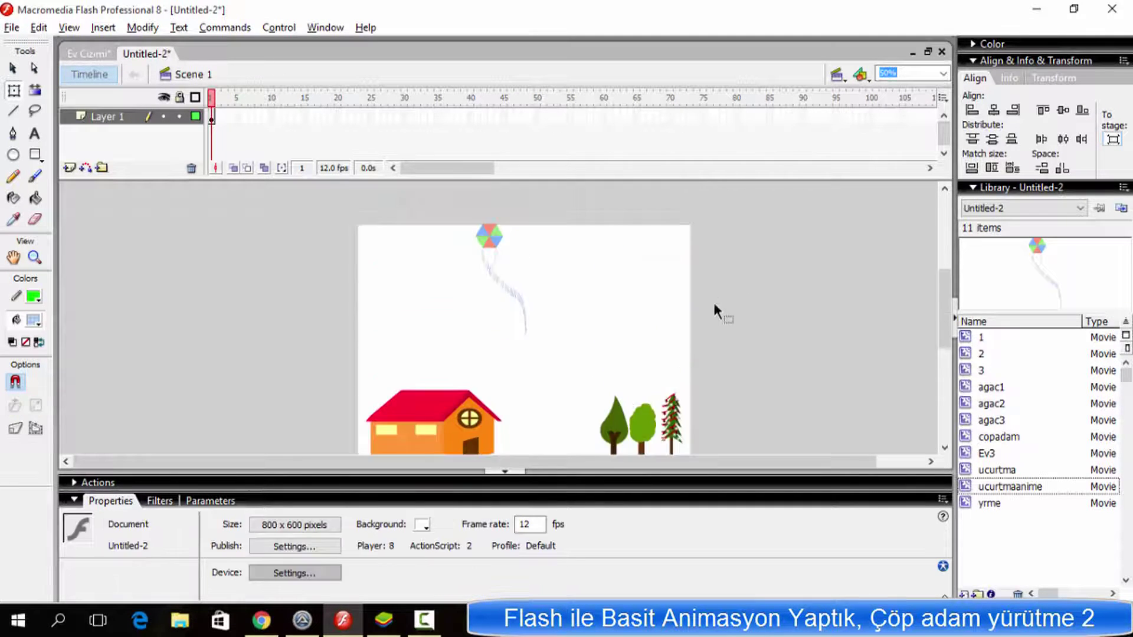
pyautogui.scroll(-2, 713, 327)
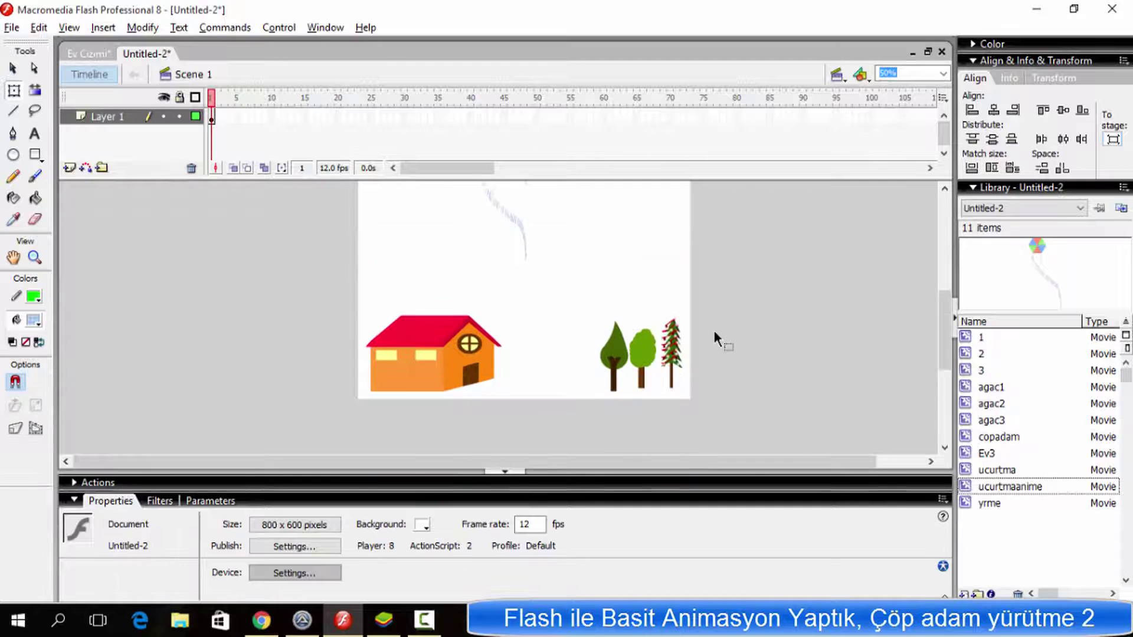
pyautogui.click(671, 352)
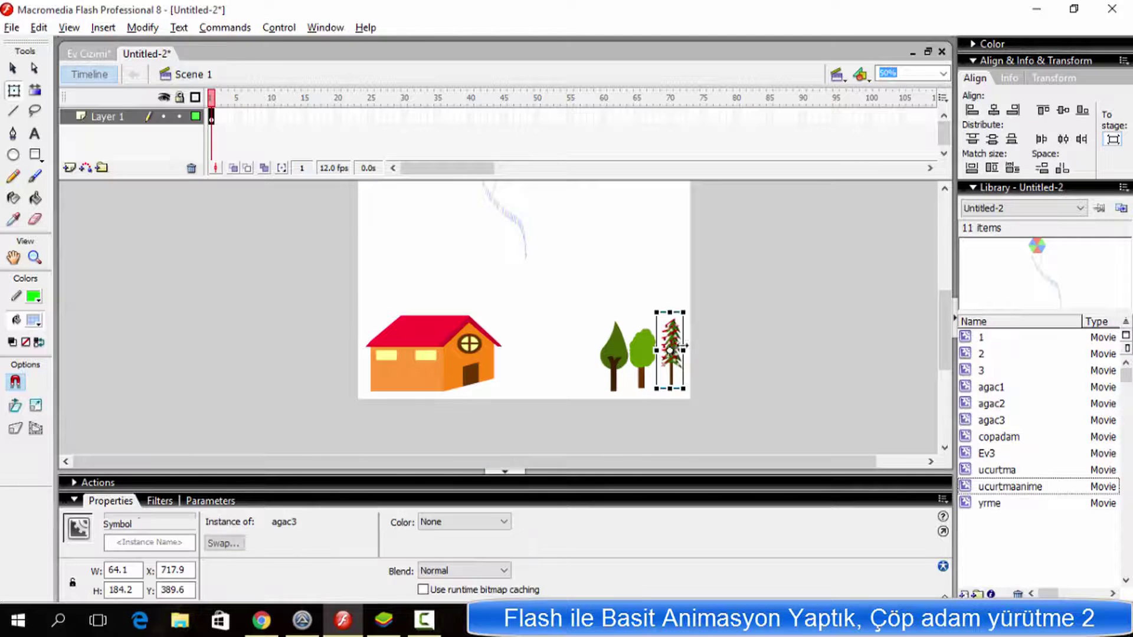
pyautogui.click(727, 348)
pyautogui.moveTo(674, 342); pyautogui.dragTo(584, 345)
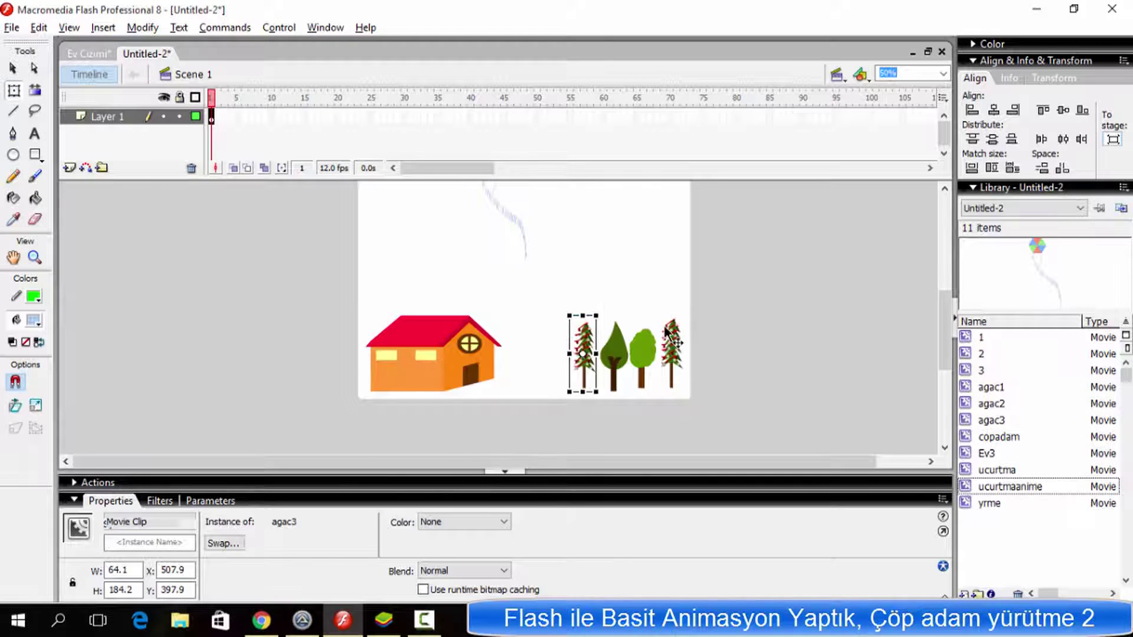
# Move all four trees together over the house and enlarge the group to about 404 x 284 px.
pyautogui.moveTo(717, 314); pyautogui.dragTo(567, 394)
pyautogui.moveTo(620, 354); pyautogui.dragTo(368, 343)
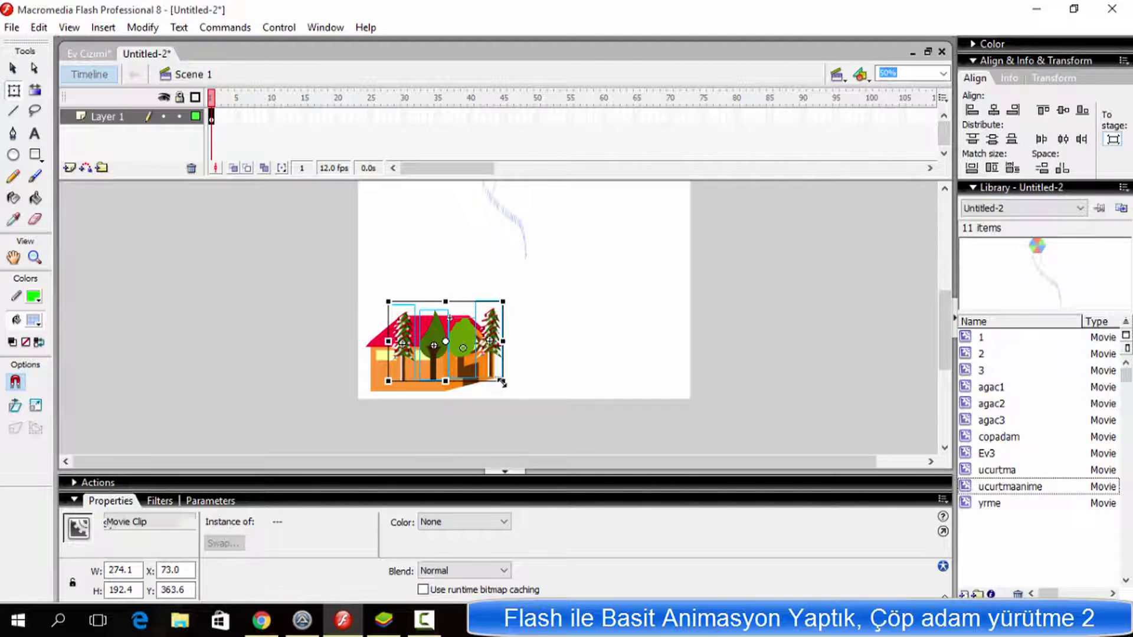
pyautogui.moveTo(502, 382); pyautogui.dragTo(556, 418)
pyautogui.moveTo(540, 372); pyautogui.dragTo(523, 338)
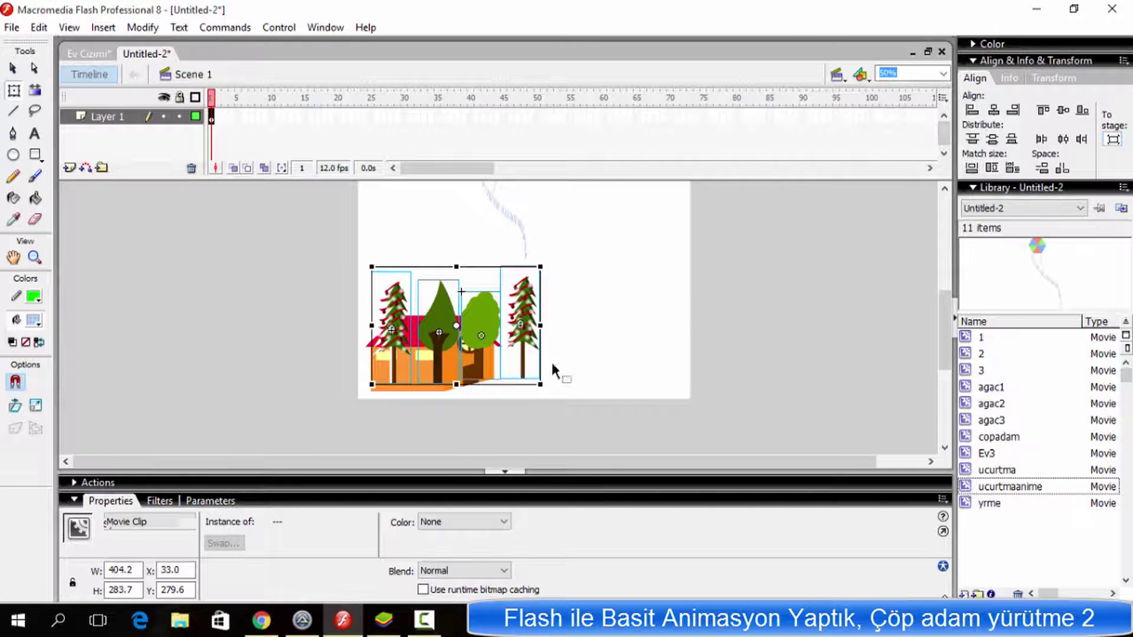
# Bring the Ev3 house to the front so that it overlaps the trees.
pyautogui.click(390, 398)
pyautogui.rightClick(379, 387)
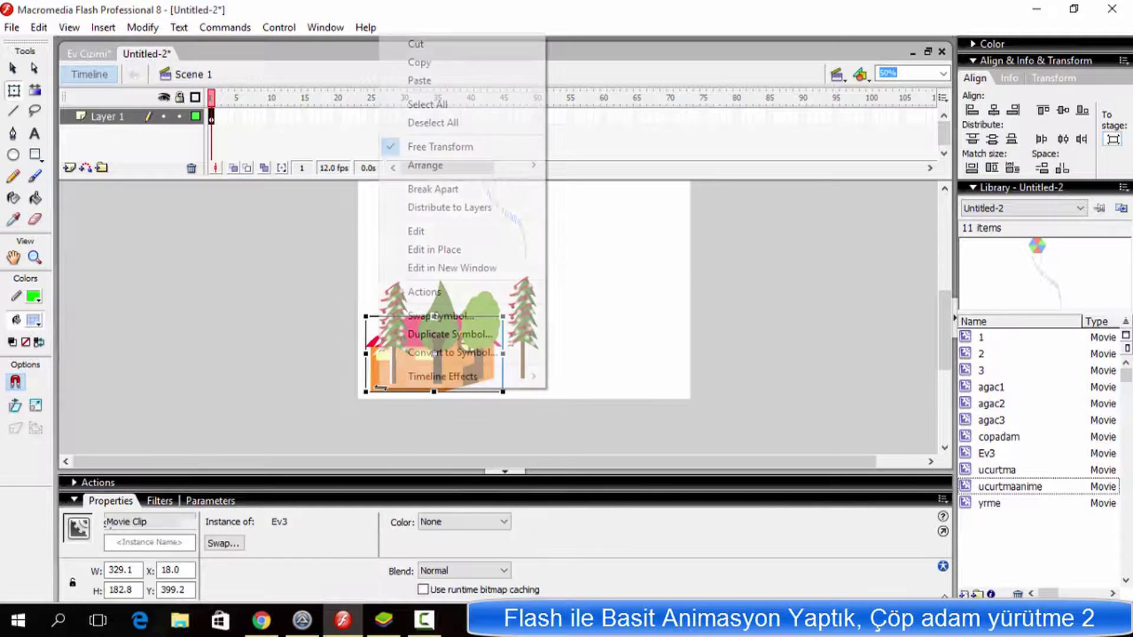
pyautogui.moveTo(388, 380)
pyautogui.moveTo(466, 166)
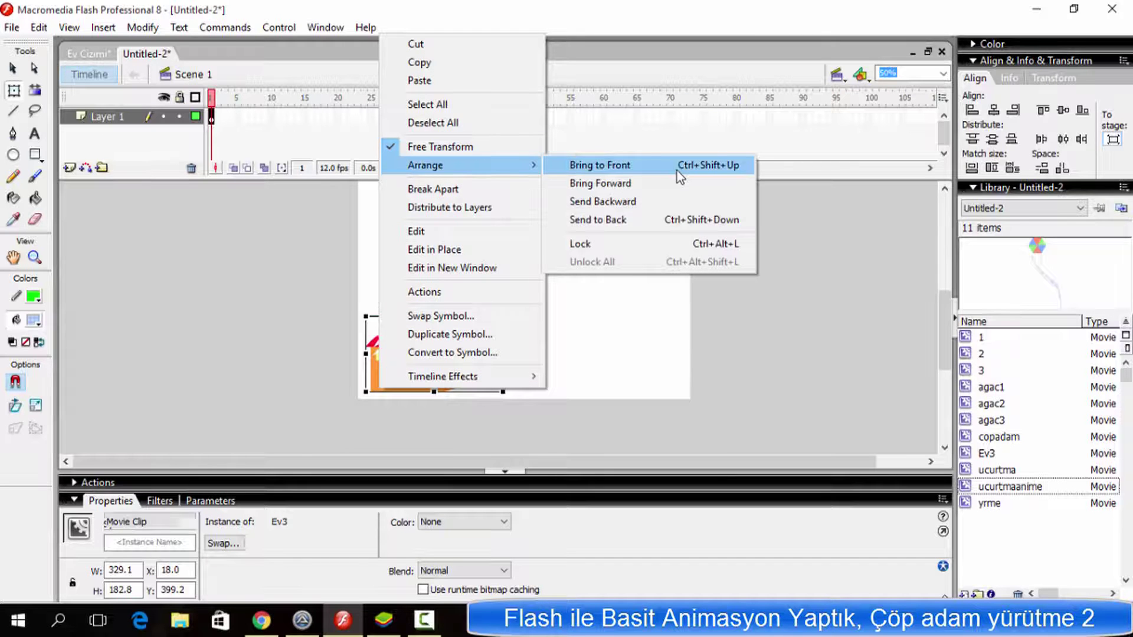
pyautogui.click(678, 170)
pyautogui.click(625, 318)
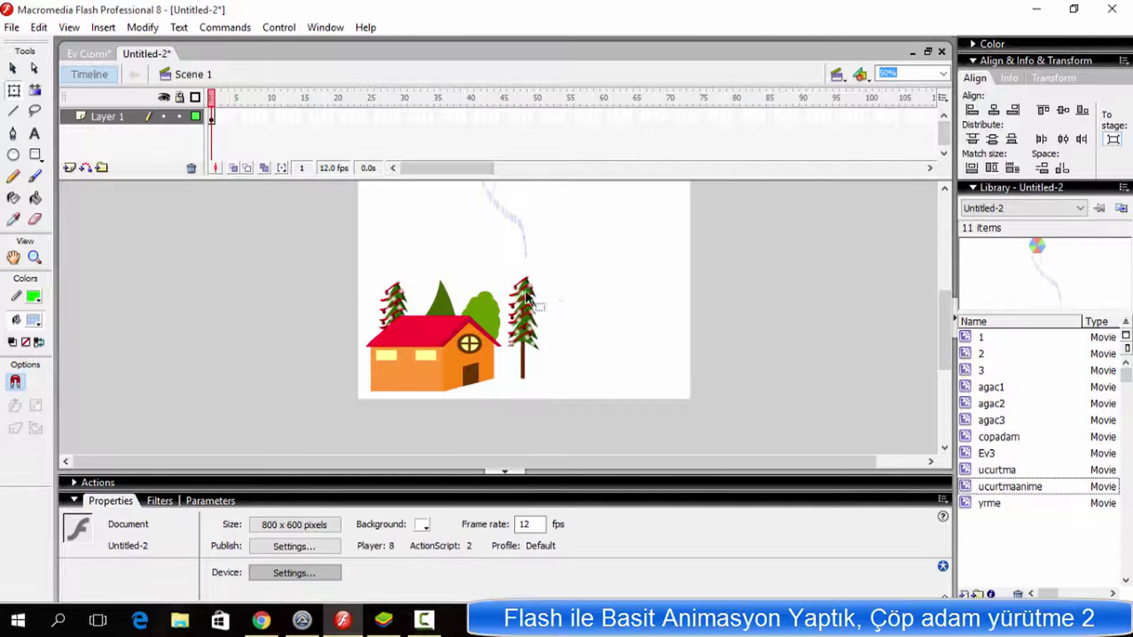
# Enlarge the four trees together to about 518 x 364 px and reposition them behind the house.
pyautogui.moveTo(527, 297); pyautogui.dragTo(328, 292)
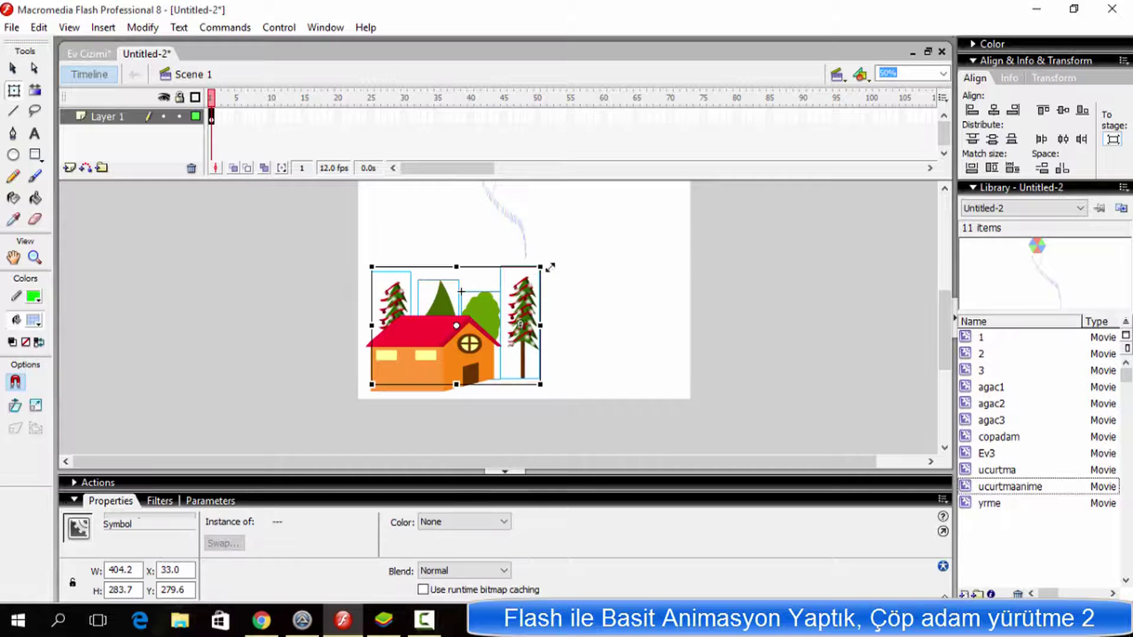
pyautogui.moveTo(550, 268); pyautogui.dragTo(591, 231)
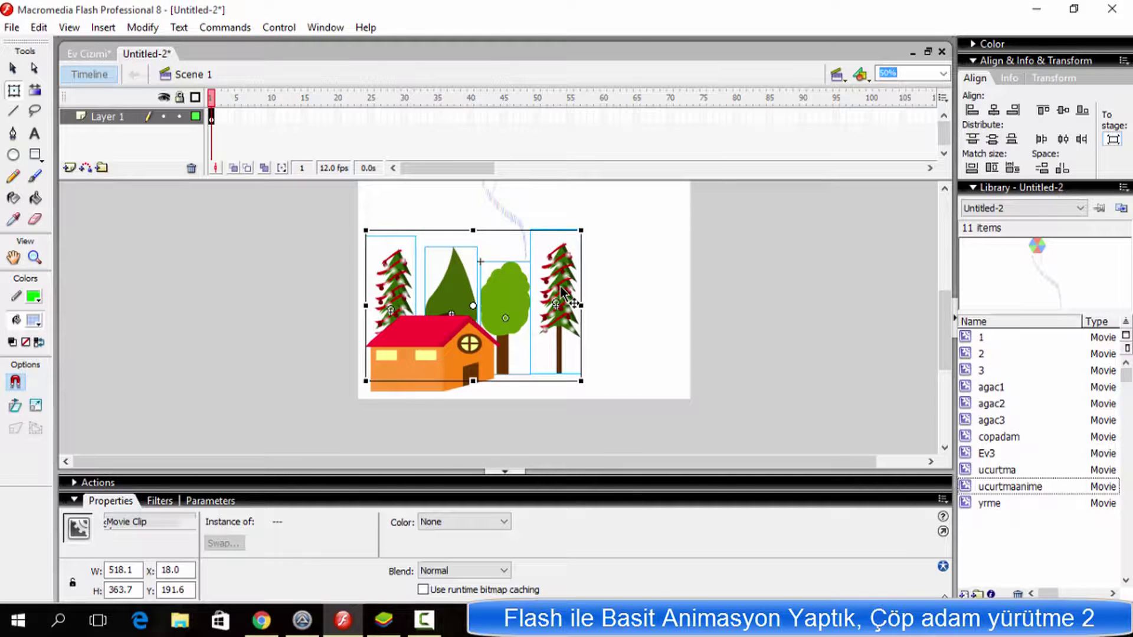
pyautogui.moveTo(562, 291); pyautogui.dragTo(497, 311)
pyautogui.click(617, 299)
# Duplicate the agac2 tree between the agac1 tree and the outer agac3 tree, and send the copy to the back.
pyautogui.moveTo(425, 272); pyautogui.dragTo(527, 282)
pyautogui.rightClick(527, 283)
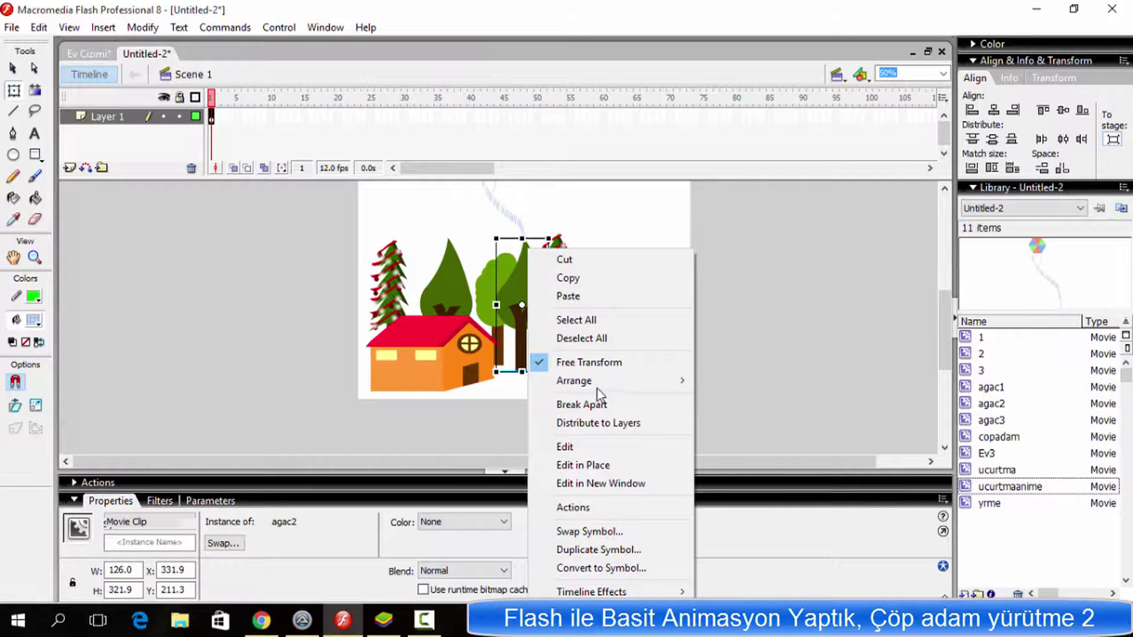
pyautogui.click(737, 434)
pyautogui.click(685, 395)
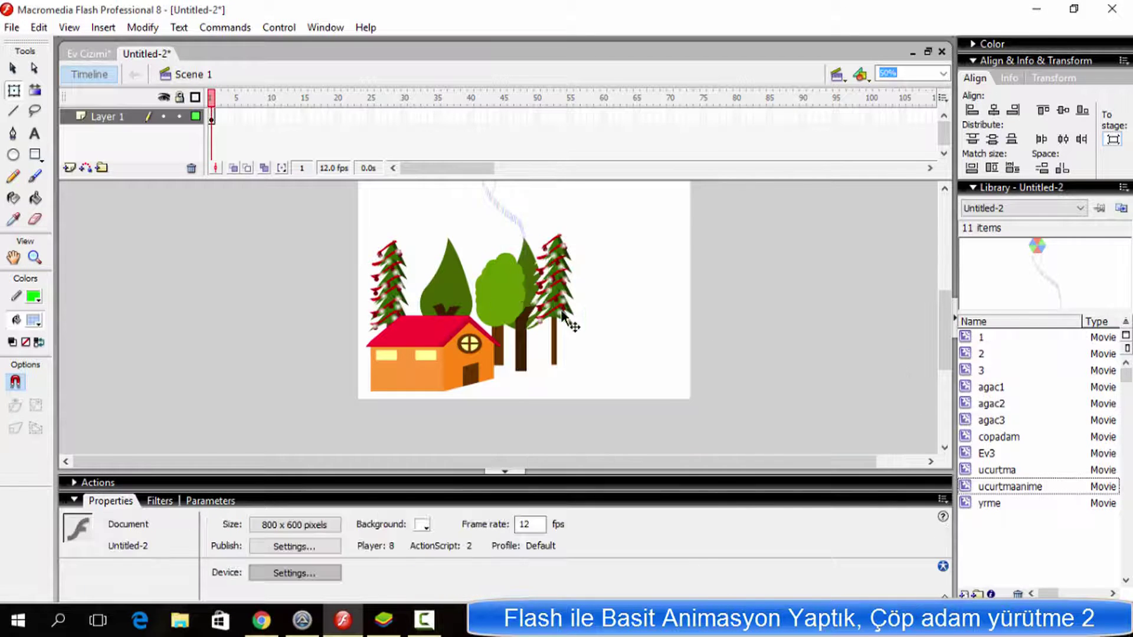
pyautogui.click(527, 357)
pyautogui.hotkey('ctrl', 'z')
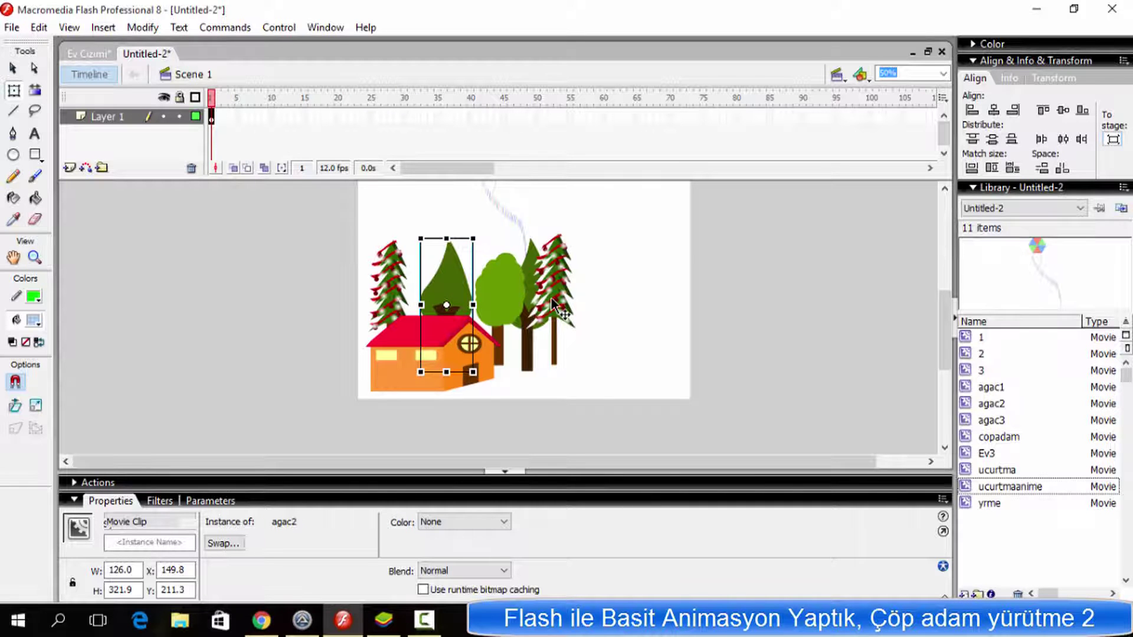
# Duplicate the agac3 tree to about X 85, Y 170 behind the house and send the copy to the back.
pyautogui.moveTo(555, 303); pyautogui.dragTo(421, 295)
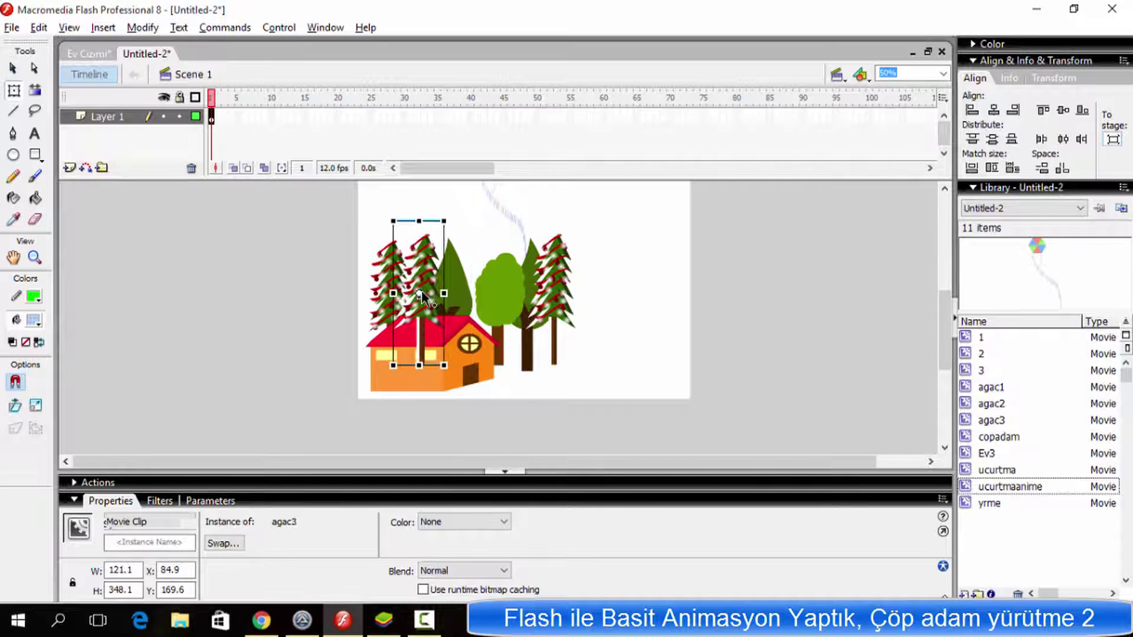
pyautogui.rightClick(429, 287)
pyautogui.moveTo(530, 380)
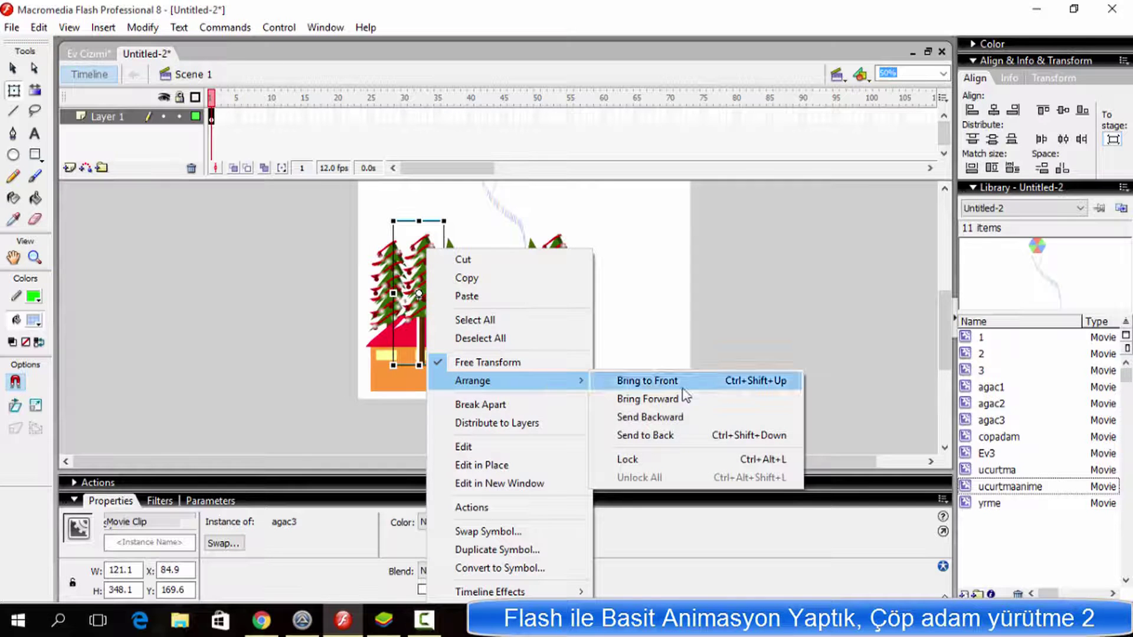
pyautogui.click(682, 437)
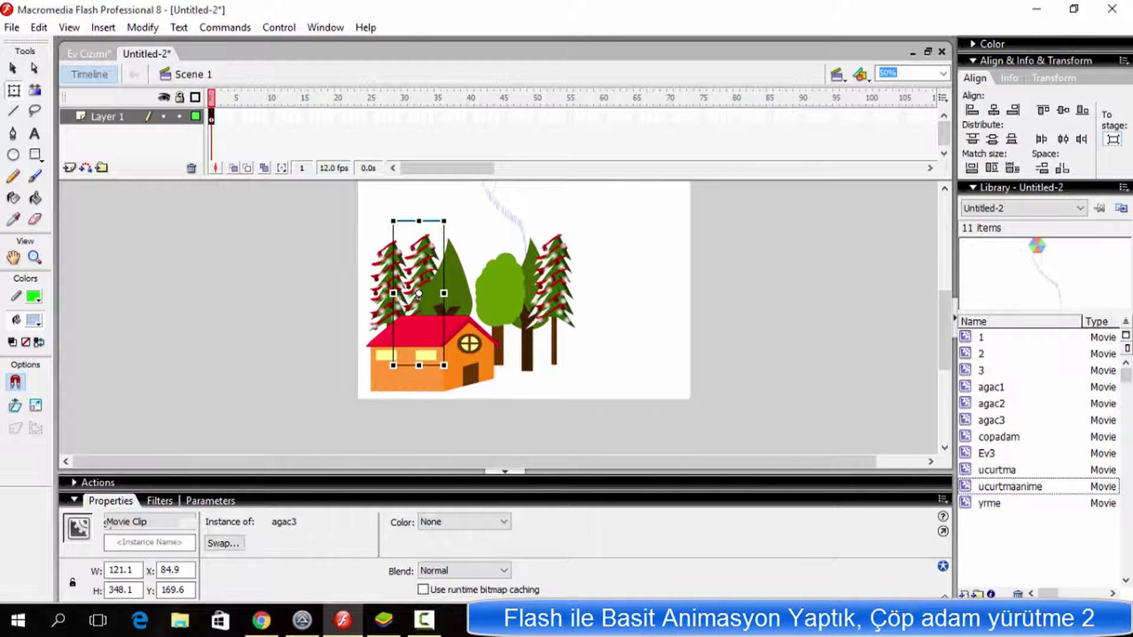
pyautogui.click(423, 619)
pyautogui.click(1048, 552)
pyautogui.click(555, 348)
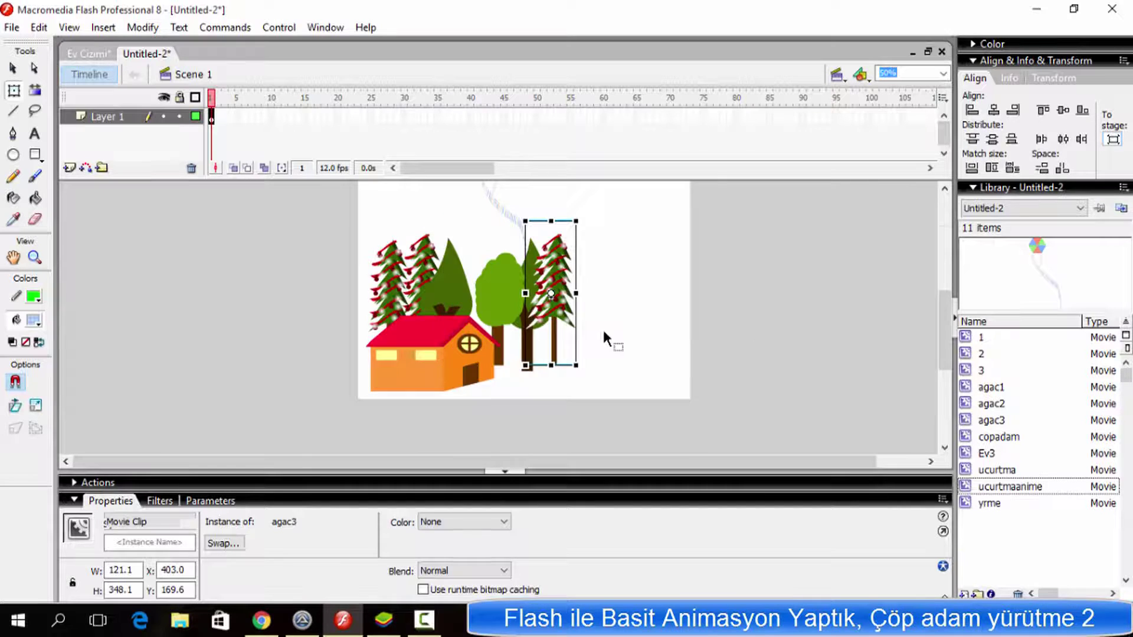
pyautogui.click(600, 338)
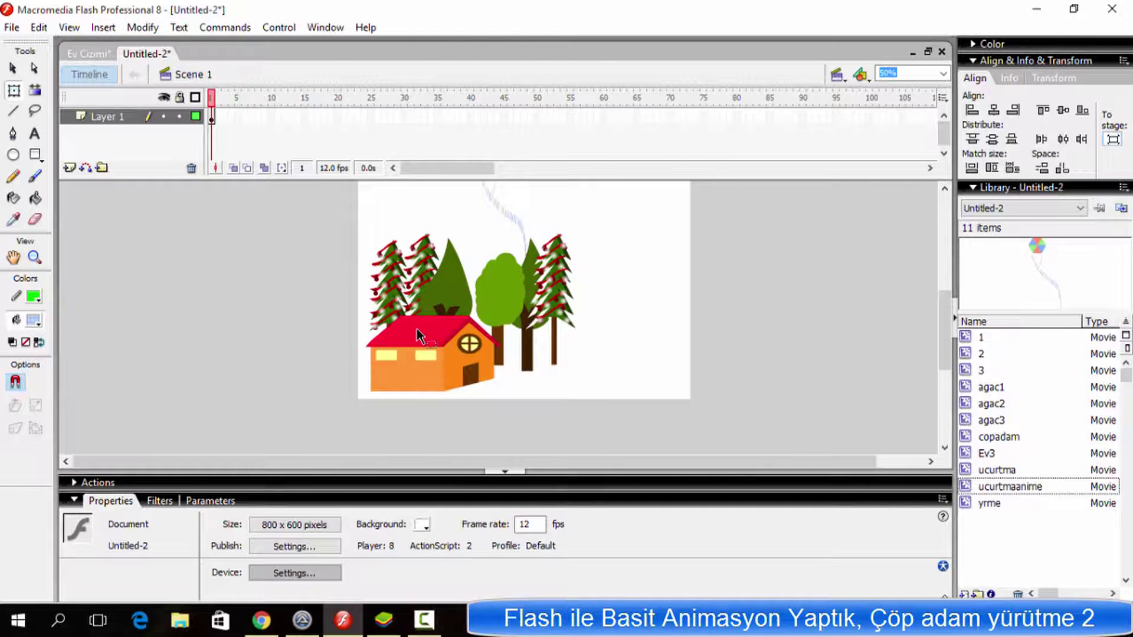
# Switch to the Ev Cizimi document and copy the green bird (kus16-3).
pyautogui.hotkey('ctrl', 'a')
pyautogui.click(865, 333)
pyautogui.hotkey('ctrl', 'Tab')
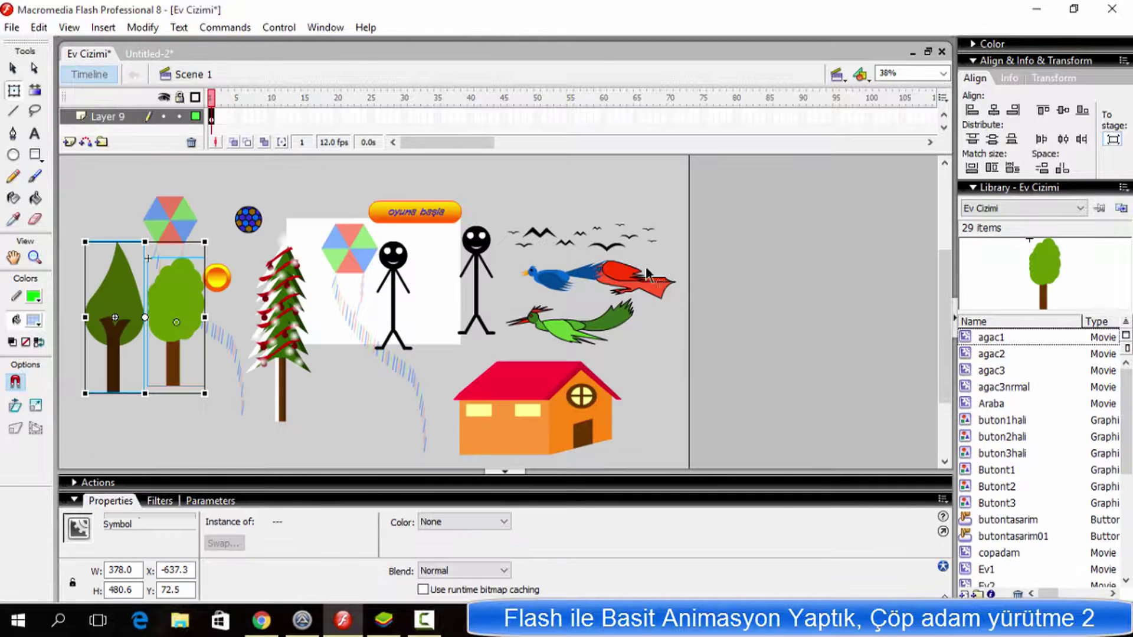
pyautogui.click(595, 278)
pyautogui.click(569, 339)
pyautogui.click(564, 287)
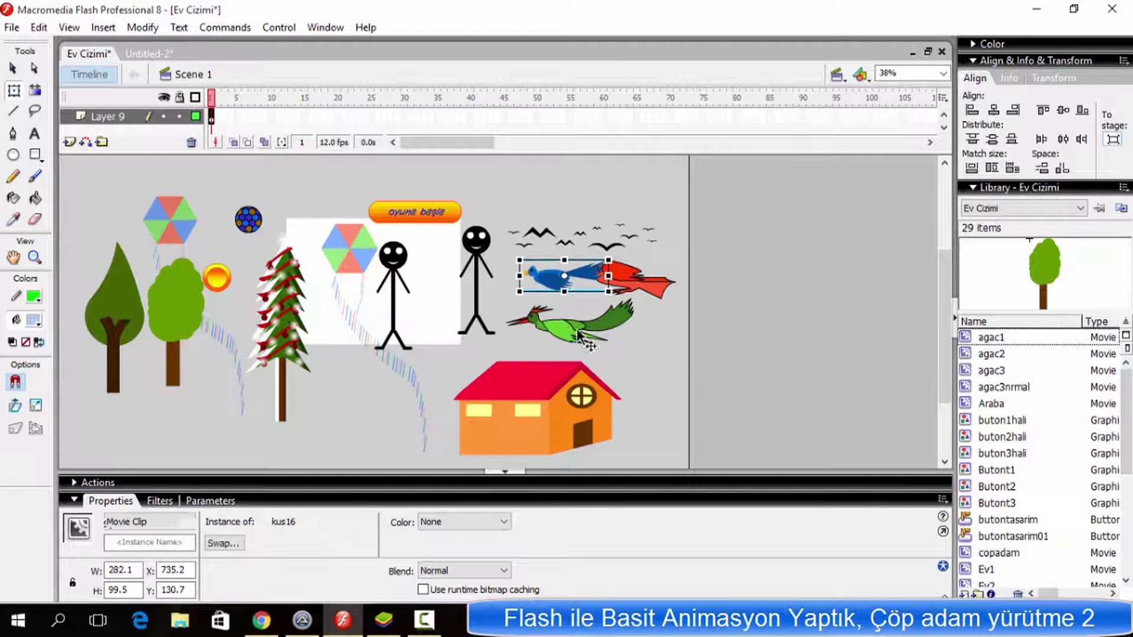
pyautogui.click(575, 340)
pyautogui.rightClick(568, 339)
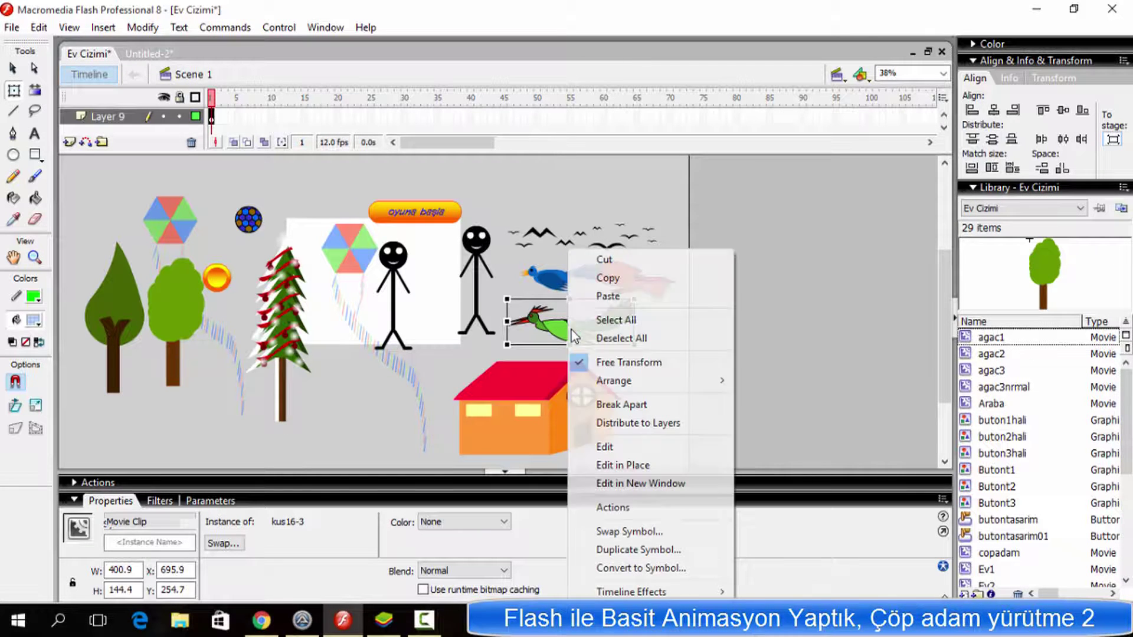
pyautogui.click(591, 277)
# Paste the green bird into the Untitled-2 scene.
pyautogui.click(147, 54)
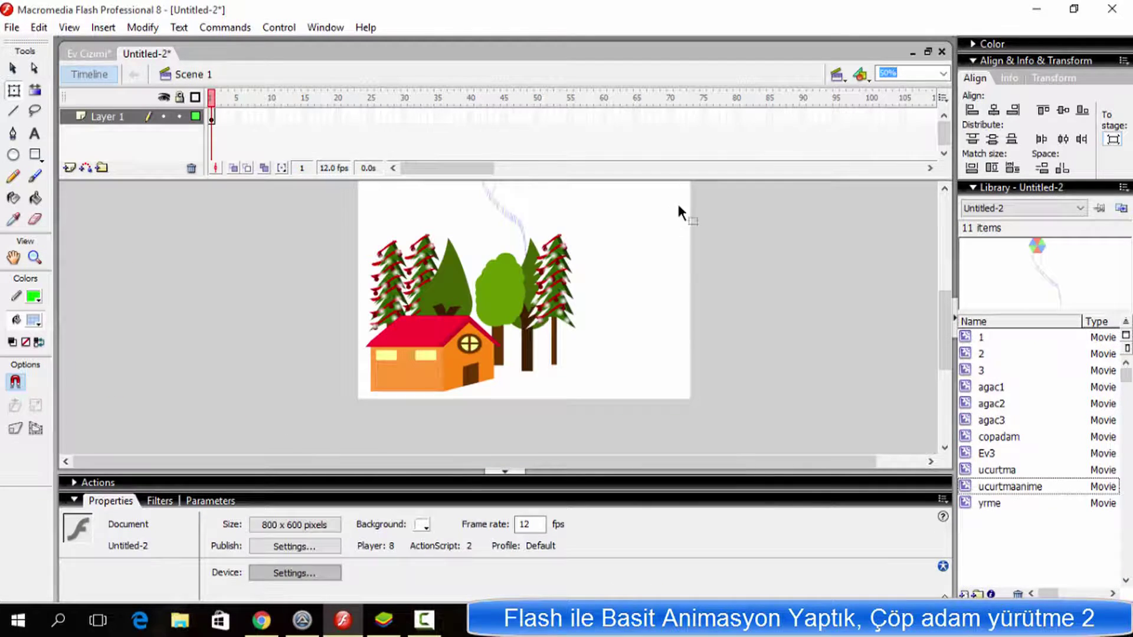
pyautogui.scroll(4, 683, 334)
pyautogui.scroll(-3, 665, 278)
pyautogui.rightClick(665, 278)
pyautogui.click(696, 319)
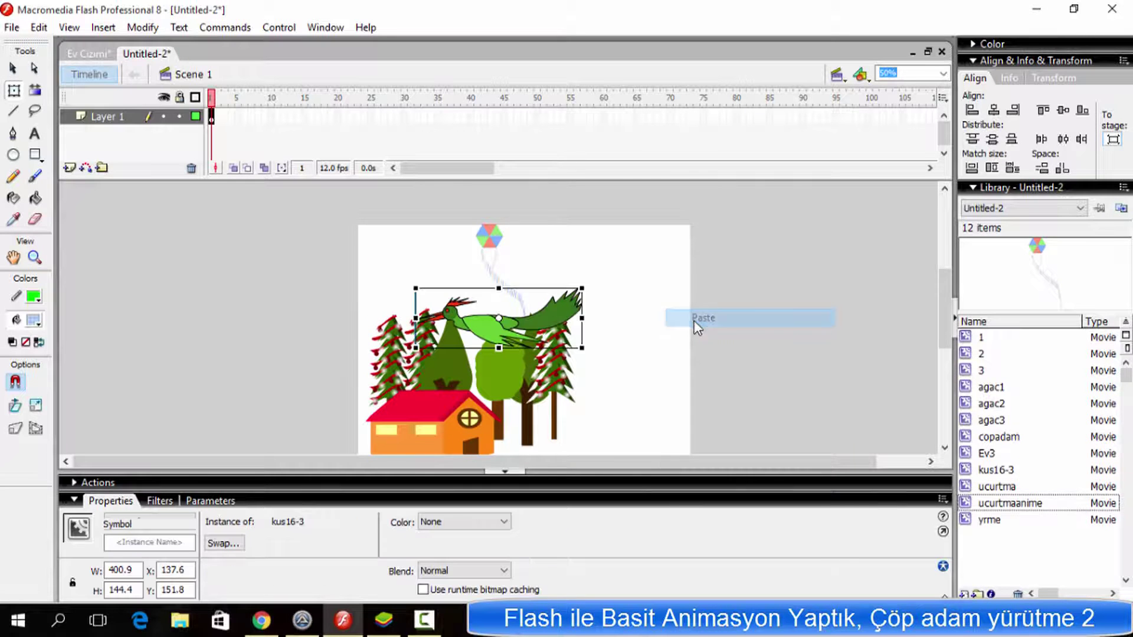
# Shrink the green bird to about 121 x 43 px and place it off the stage's right side, level with the kite.
pyautogui.moveTo(738, 294); pyautogui.dragTo(816, 273)
pyautogui.click(710, 282)
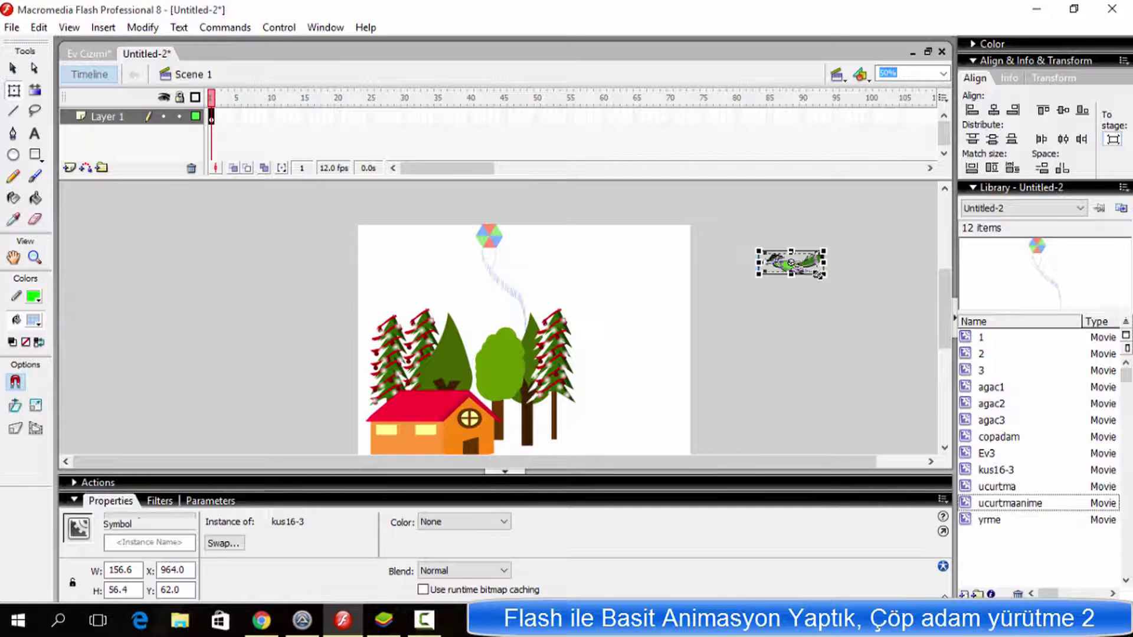
pyautogui.click(816, 300)
pyautogui.click(794, 269)
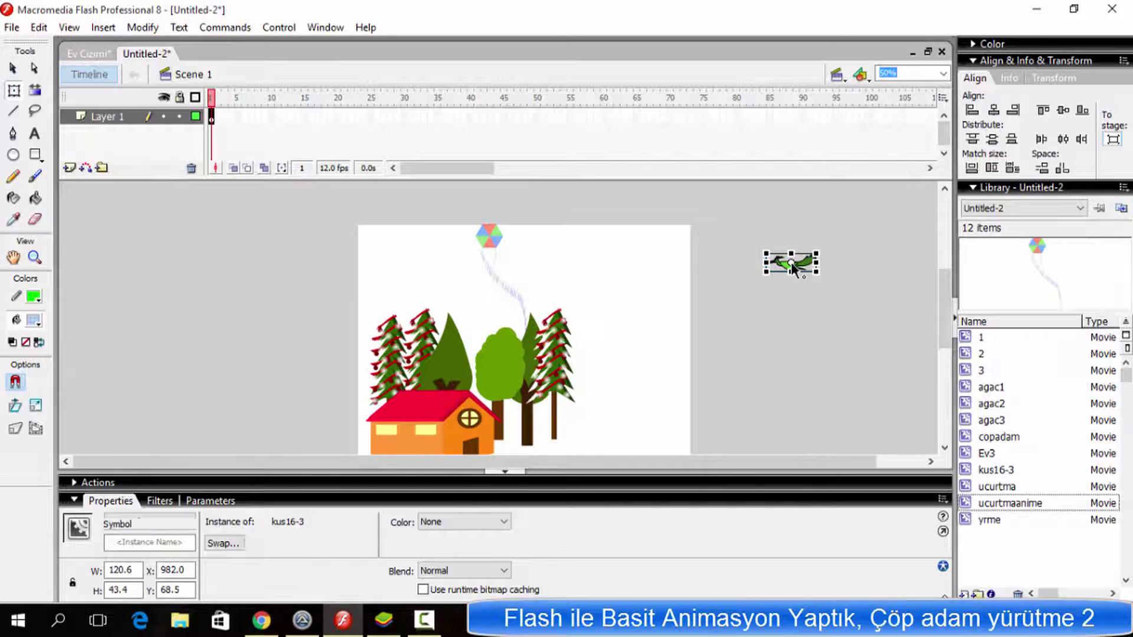
# Convert the green bird to a movie clip symbol named kusuc and move it to about X 970, Y 56.
pyautogui.press('F8')
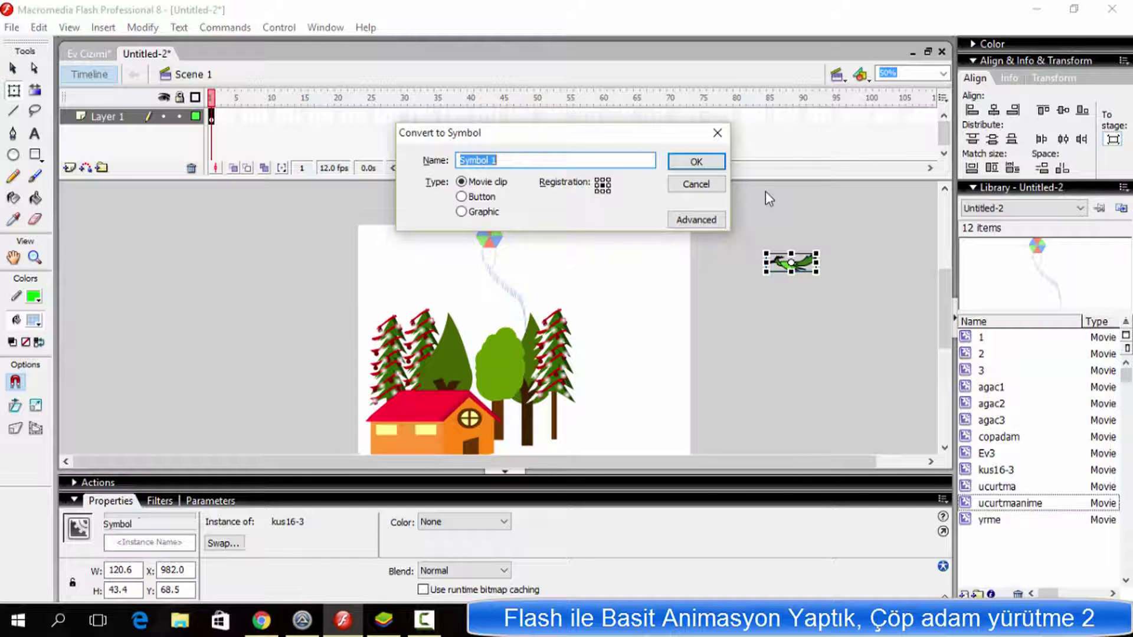
pyautogui.write('kusuc')
pyautogui.press('Return')
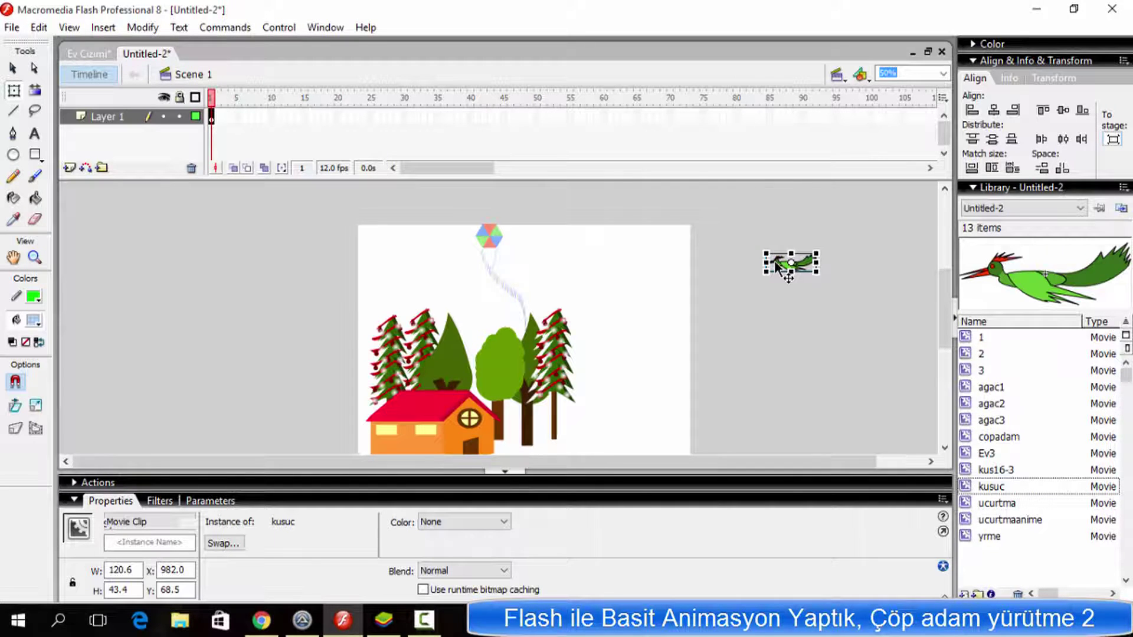
pyautogui.moveTo(774, 260); pyautogui.dragTo(768, 255)
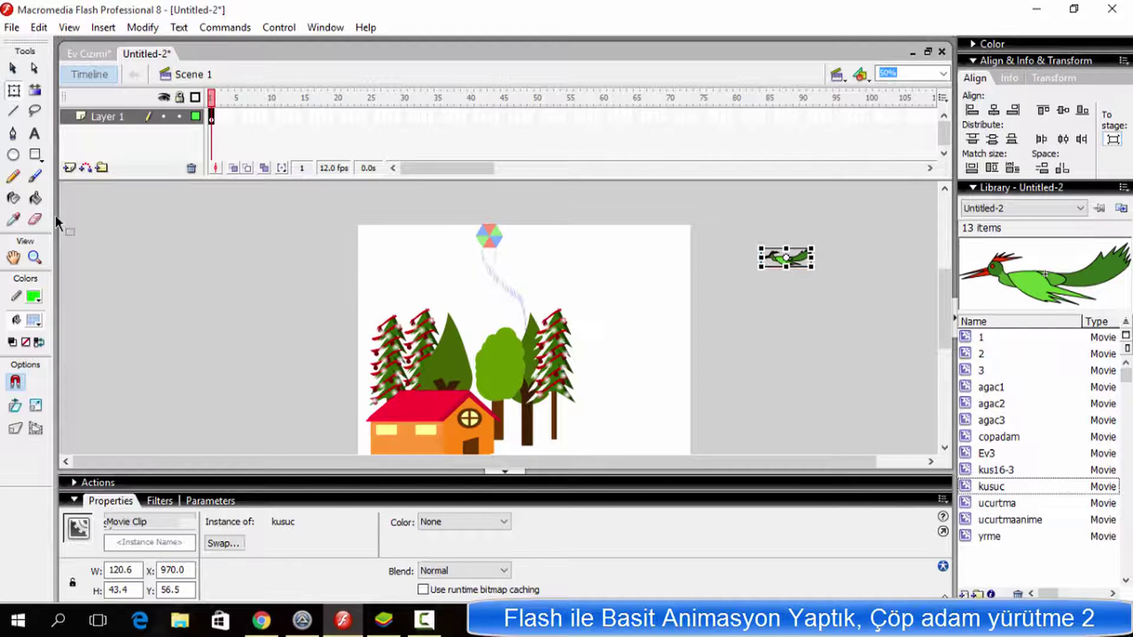
# Inside kusuc, add a keyframe at frame 100 with a motion tween that flies the bird left past the stage to about X -1673, Y -152.
pyautogui.doubleClick(770, 257)
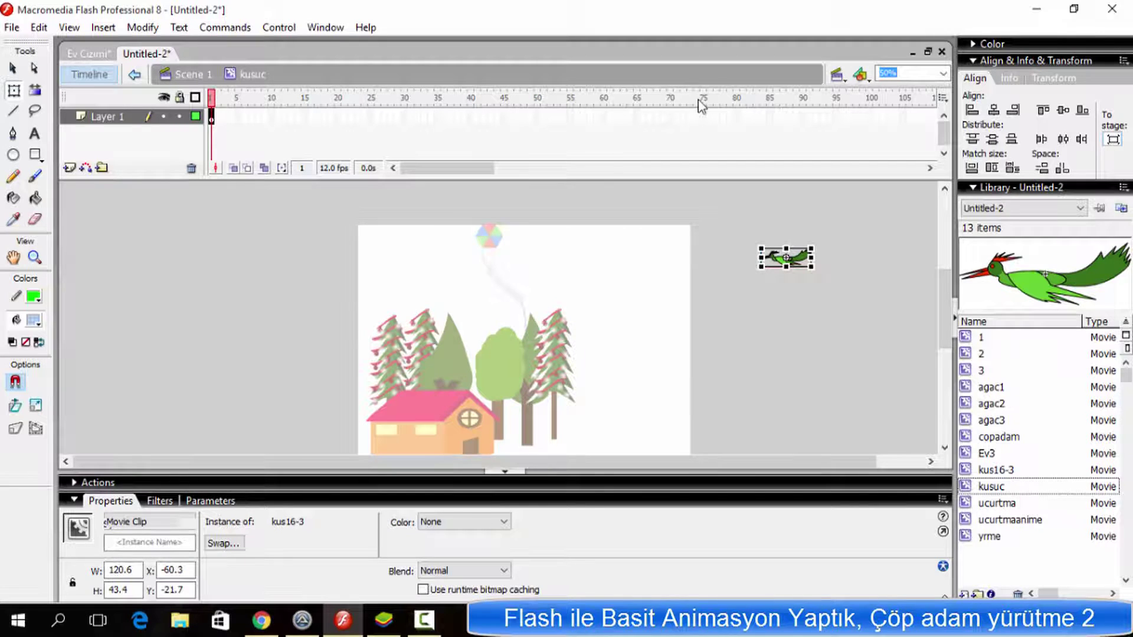
pyautogui.click(869, 116)
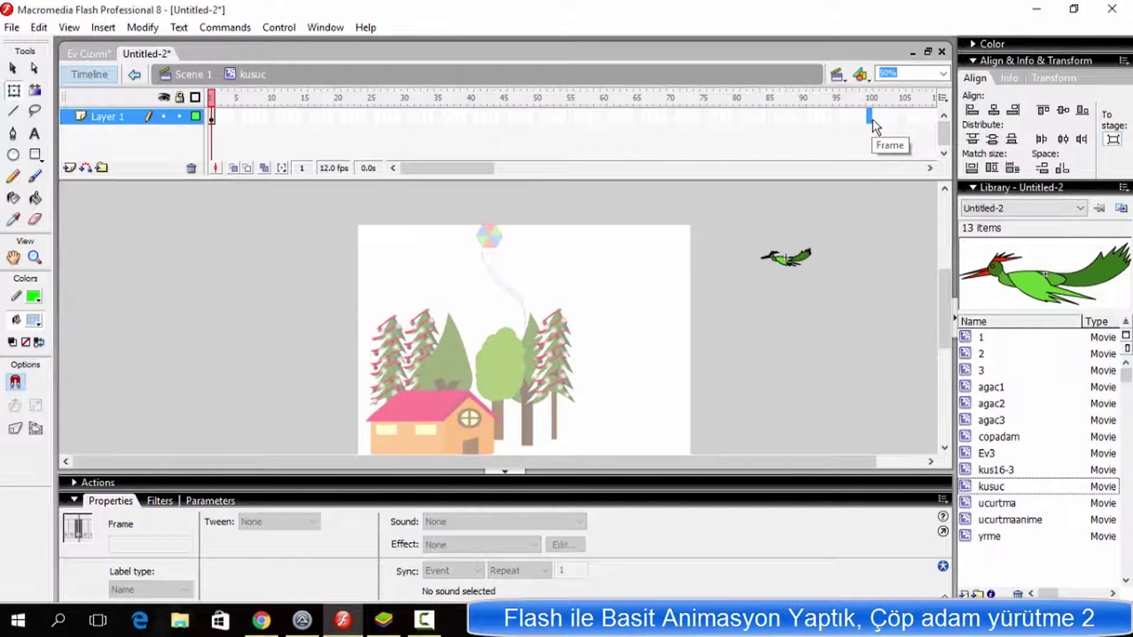
pyautogui.press('F6')
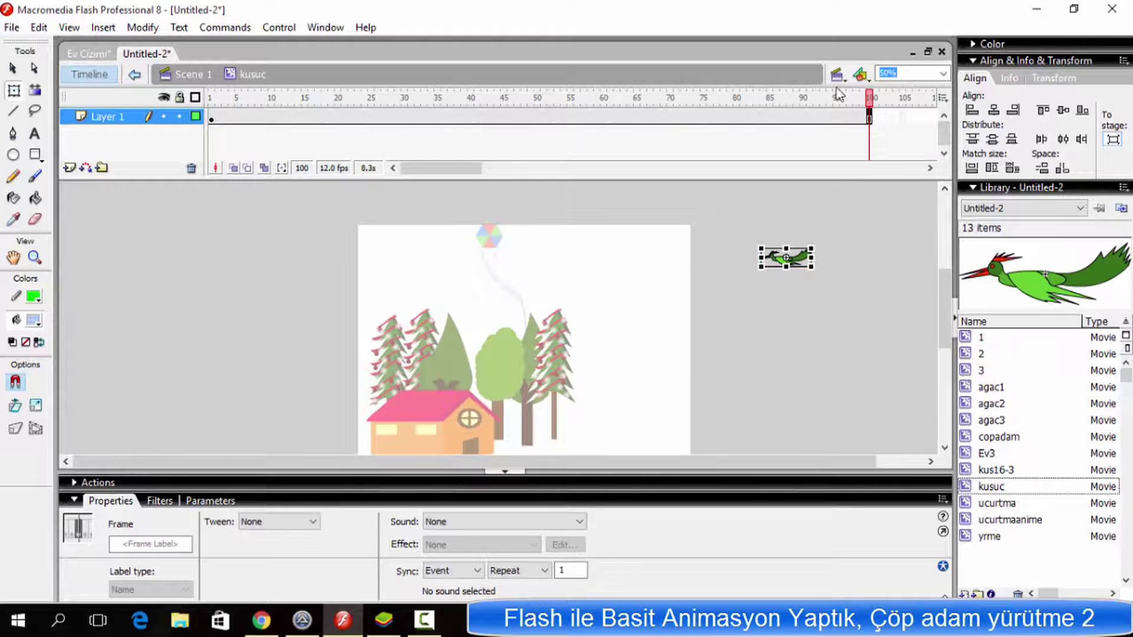
pyautogui.rightClick(870, 120)
pyautogui.click(920, 124)
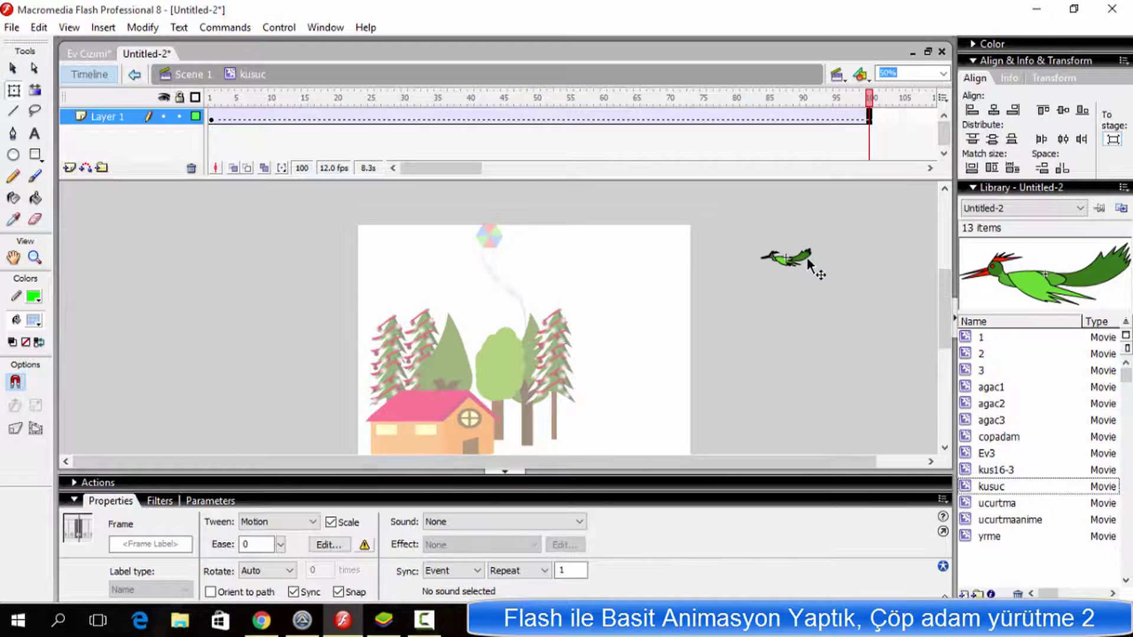
pyautogui.moveTo(794, 262); pyautogui.dragTo(138, 204)
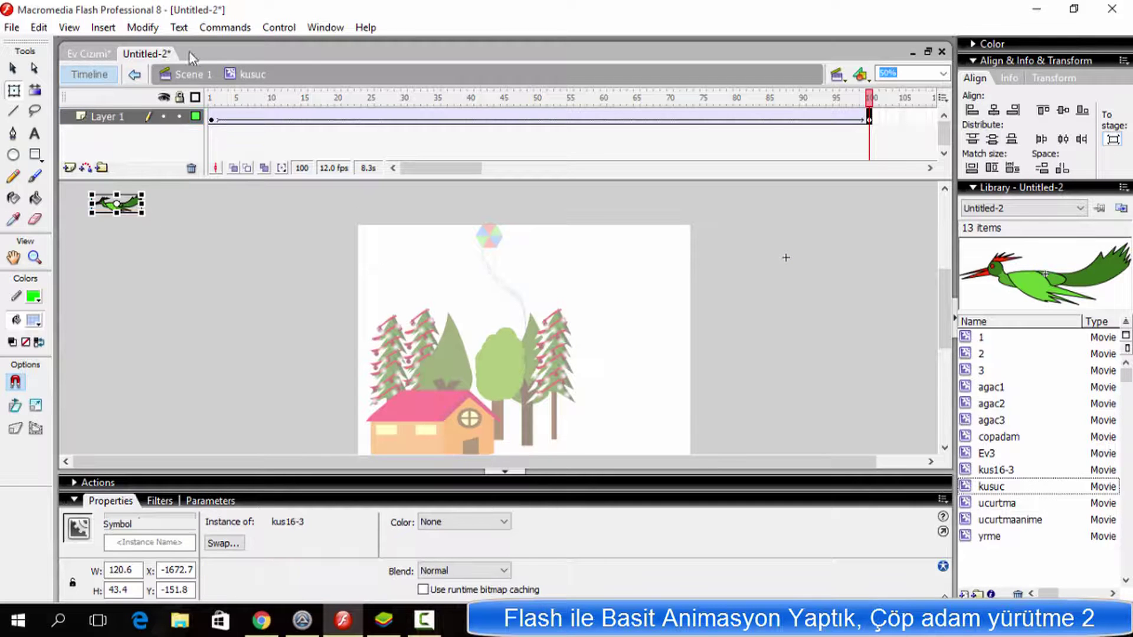
pyautogui.click(189, 74)
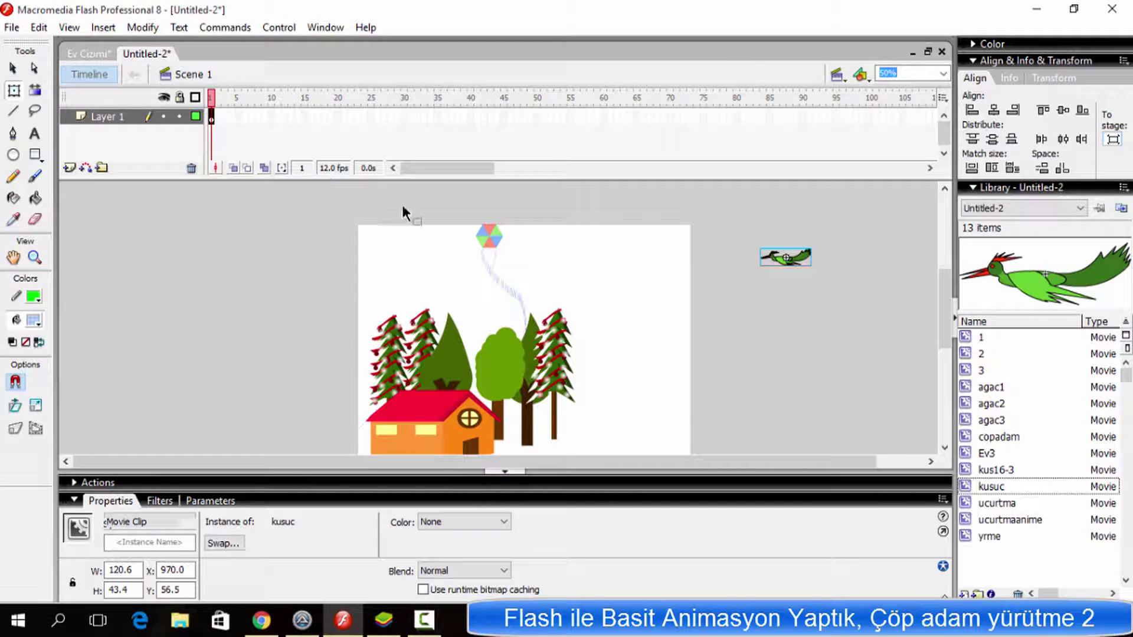
# Preview the kusuc flight, insert a blank keyframe at frame 101 and extend the layer to frame 184.
pyautogui.doubleClick(802, 259)
pyautogui.press('Return')
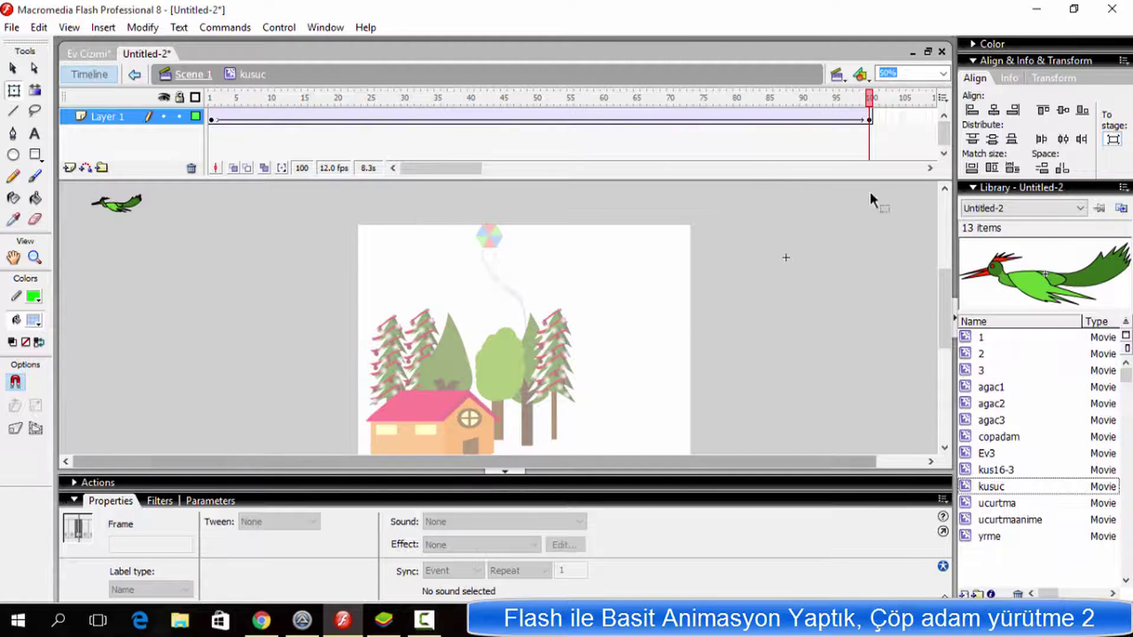
pyautogui.moveTo(427, 167); pyautogui.dragTo(494, 167)
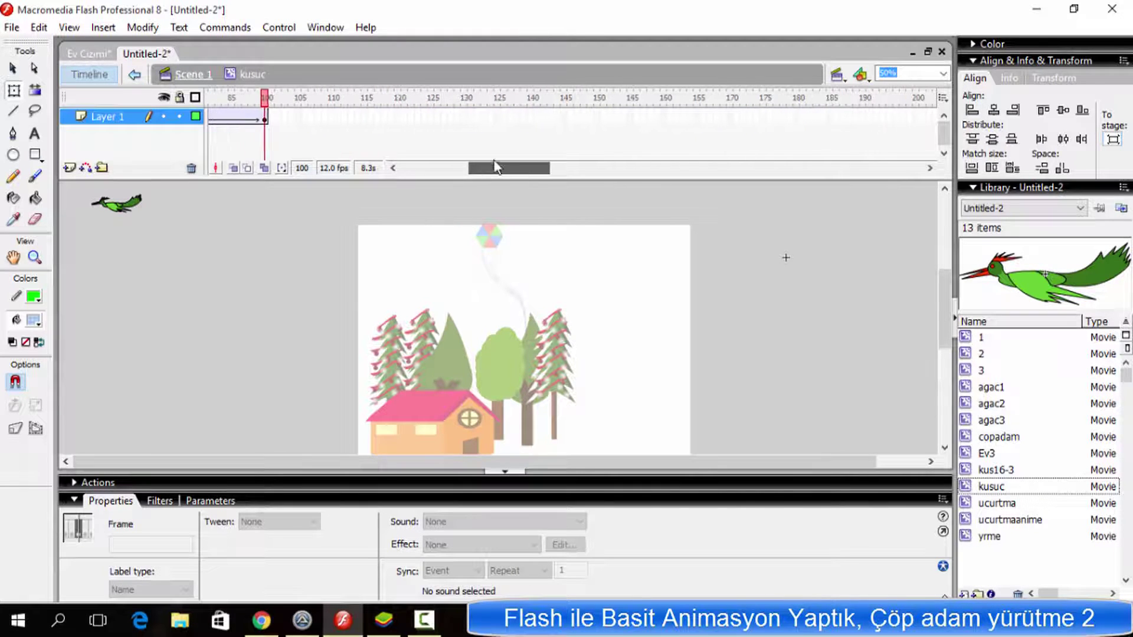
pyautogui.rightClick(260, 120)
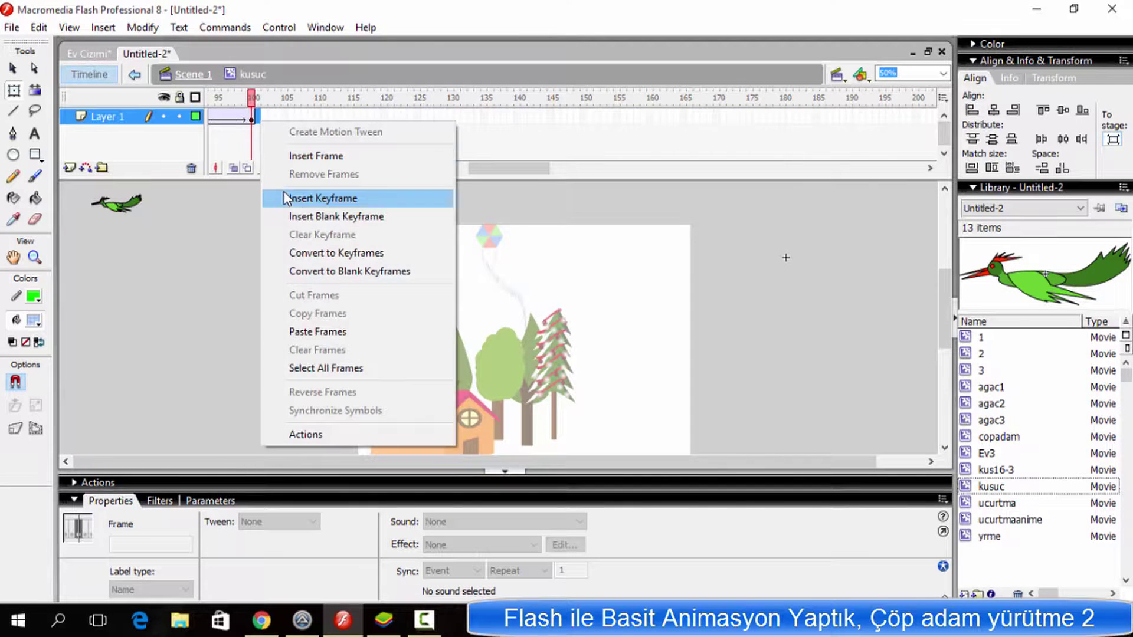
pyautogui.click(299, 217)
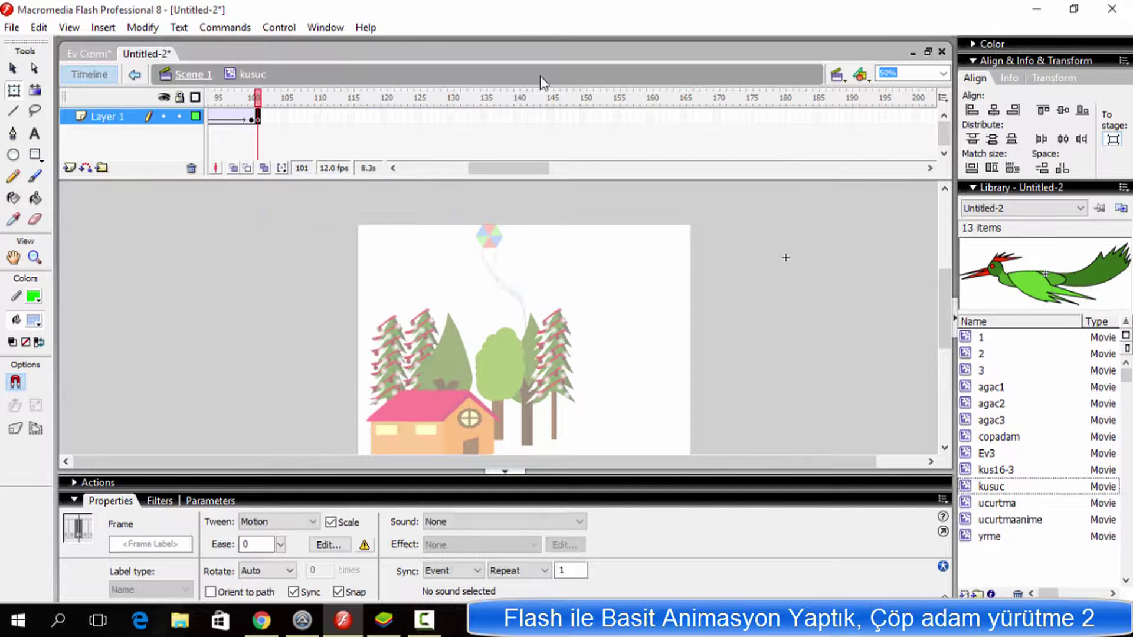
pyautogui.click(875, 116)
pyautogui.click(809, 117)
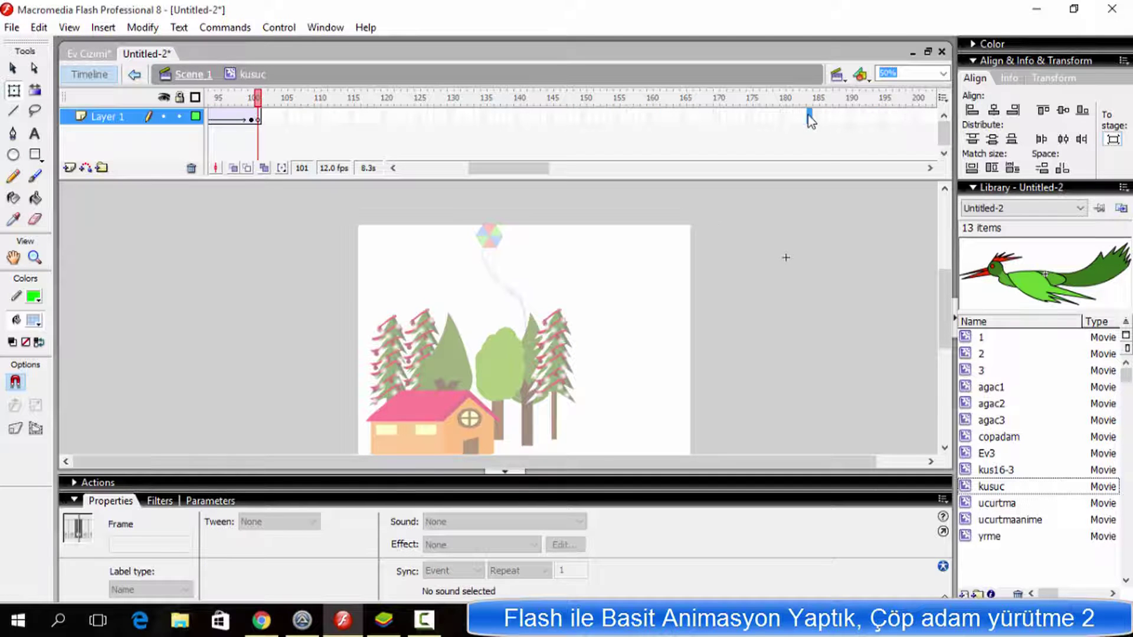
pyautogui.press('F5')
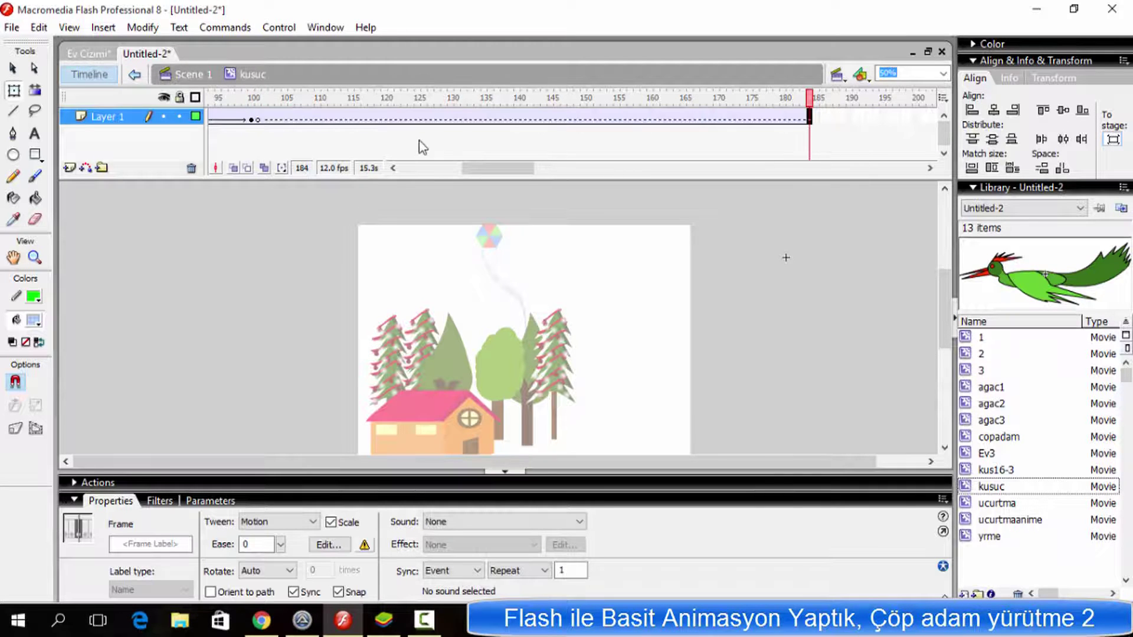
pyautogui.click(187, 74)
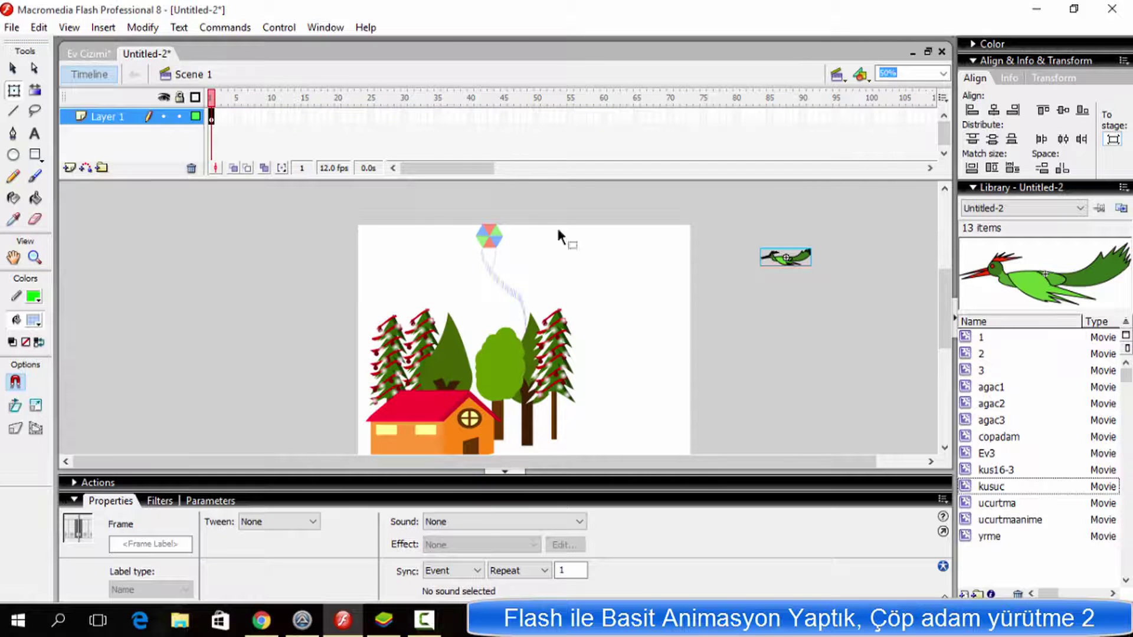
# Copy the blue bird (kus16) from Ev Cizimi and paste it near the upper right of the Untitled-2 stage.
pyautogui.click(90, 52)
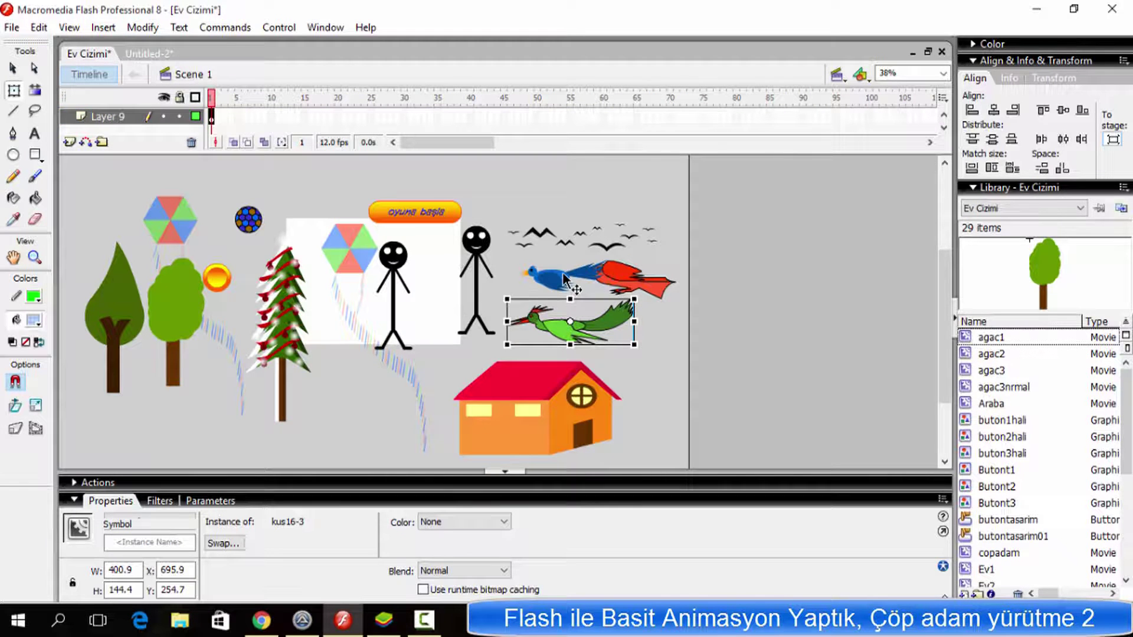
pyautogui.click(596, 277)
pyautogui.rightClick(595, 279)
pyautogui.click(592, 277)
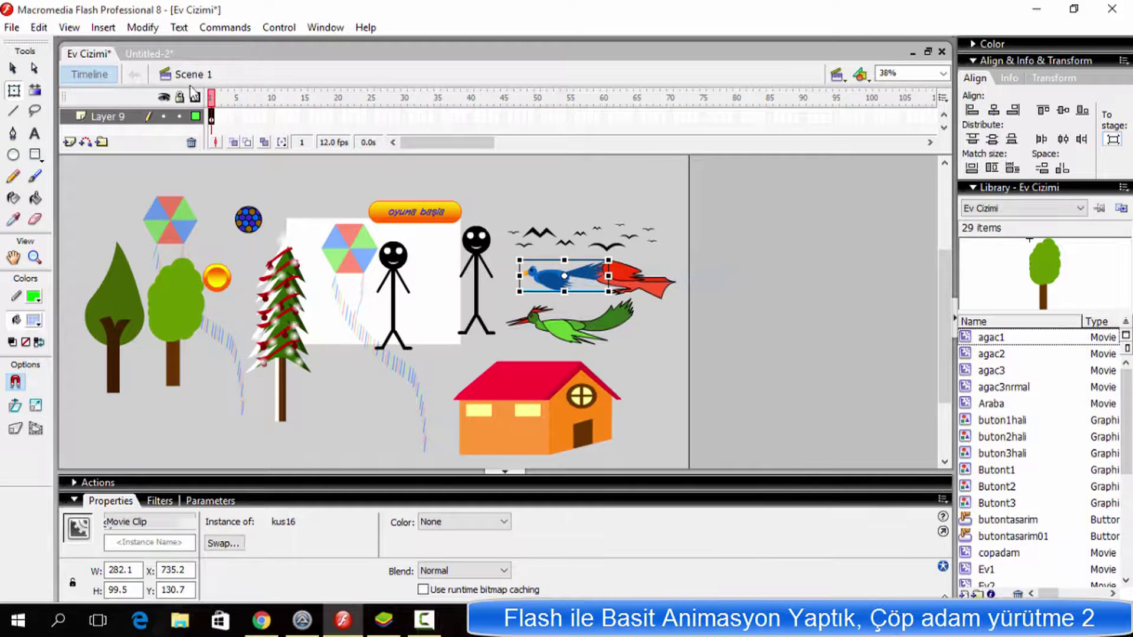
pyautogui.click(150, 54)
pyautogui.rightClick(680, 263)
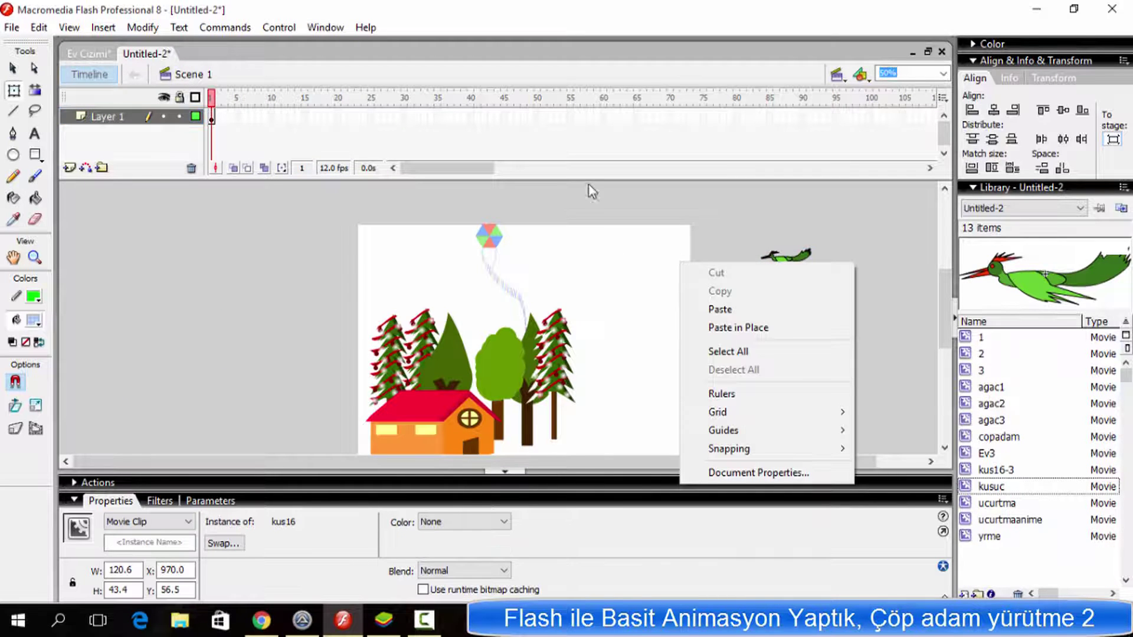
pyautogui.click(720, 309)
pyautogui.moveTo(551, 310); pyautogui.dragTo(655, 281)
pyautogui.click(15, 91)
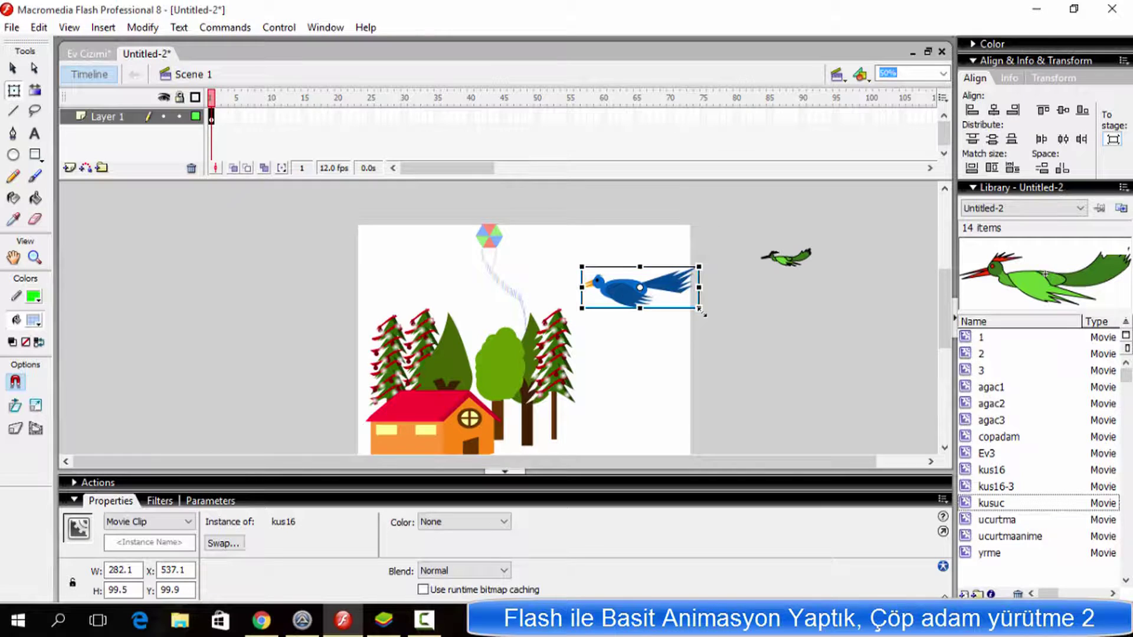
pyautogui.moveTo(701, 311); pyautogui.dragTo(666, 293)
pyautogui.click(380, 271)
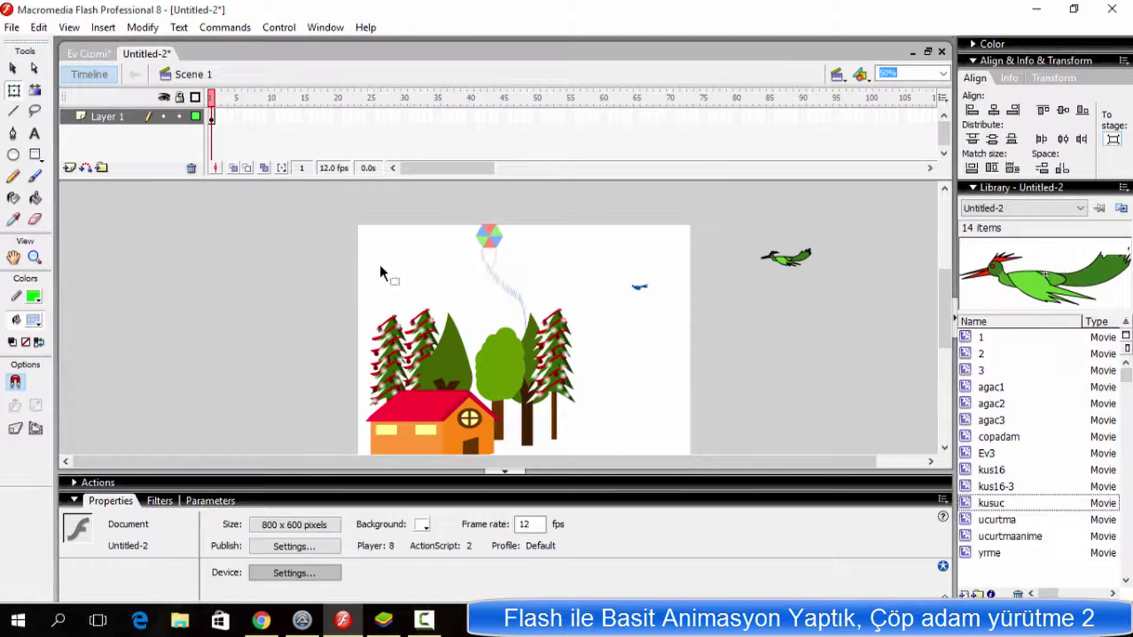
pyautogui.click(13, 68)
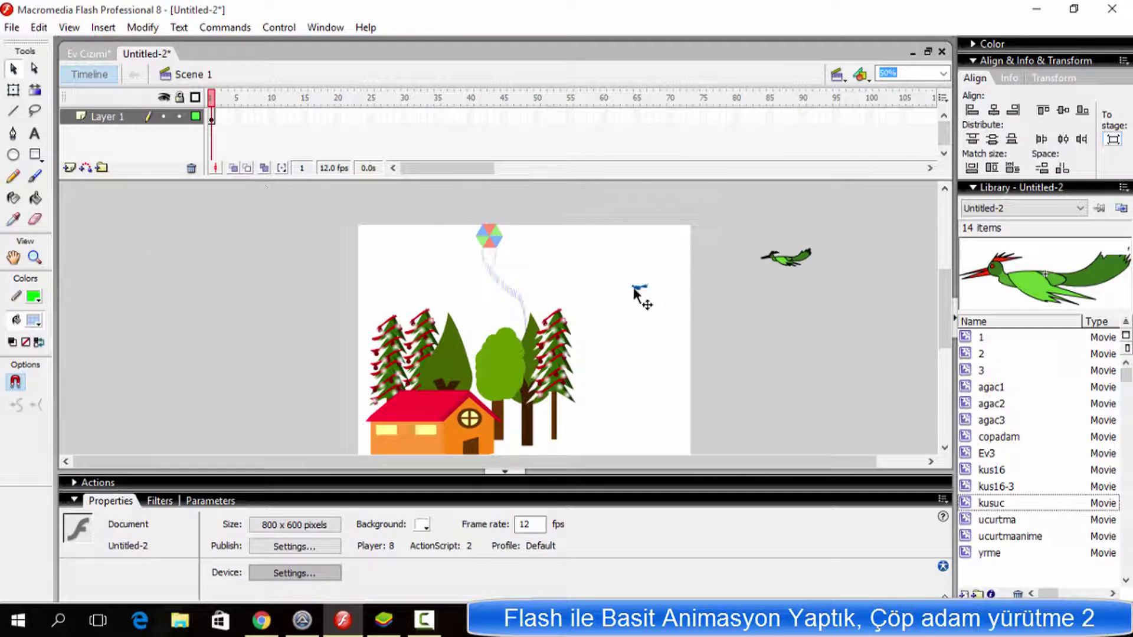
pyautogui.hotkey('ctrl', 'z')
pyautogui.hotkey('ctrl', 'z')
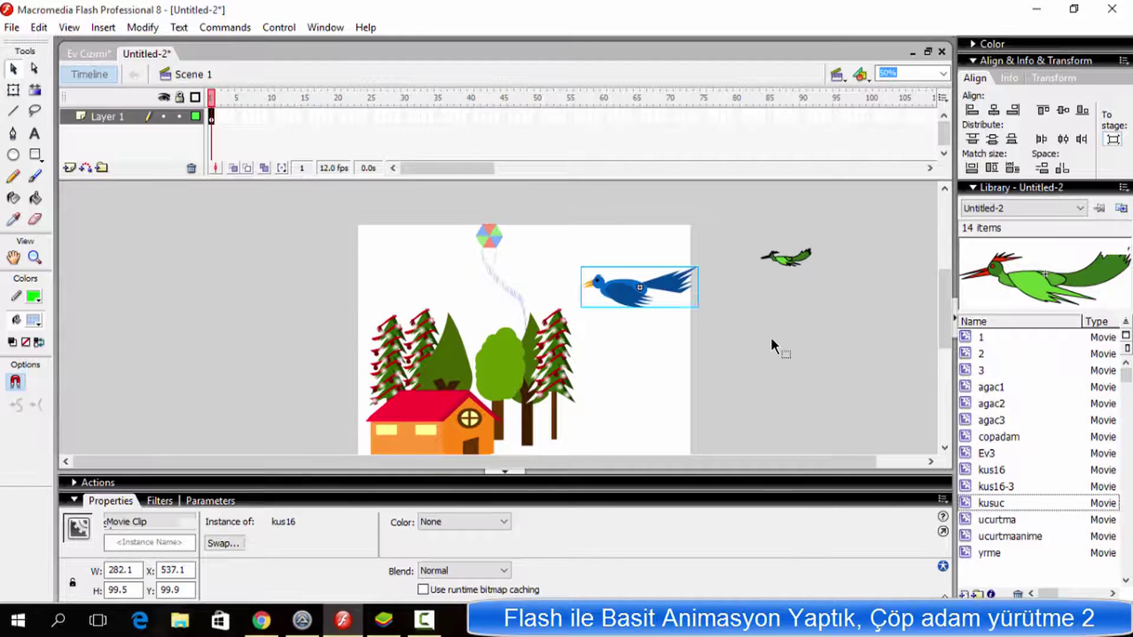
# Shrink the blue bird to about 122 x 43 px and move it off the stage's right side to about X 859, Y 108.
pyautogui.click(18, 92)
pyautogui.moveTo(698, 308); pyautogui.dragTo(684, 302)
pyautogui.click(13, 69)
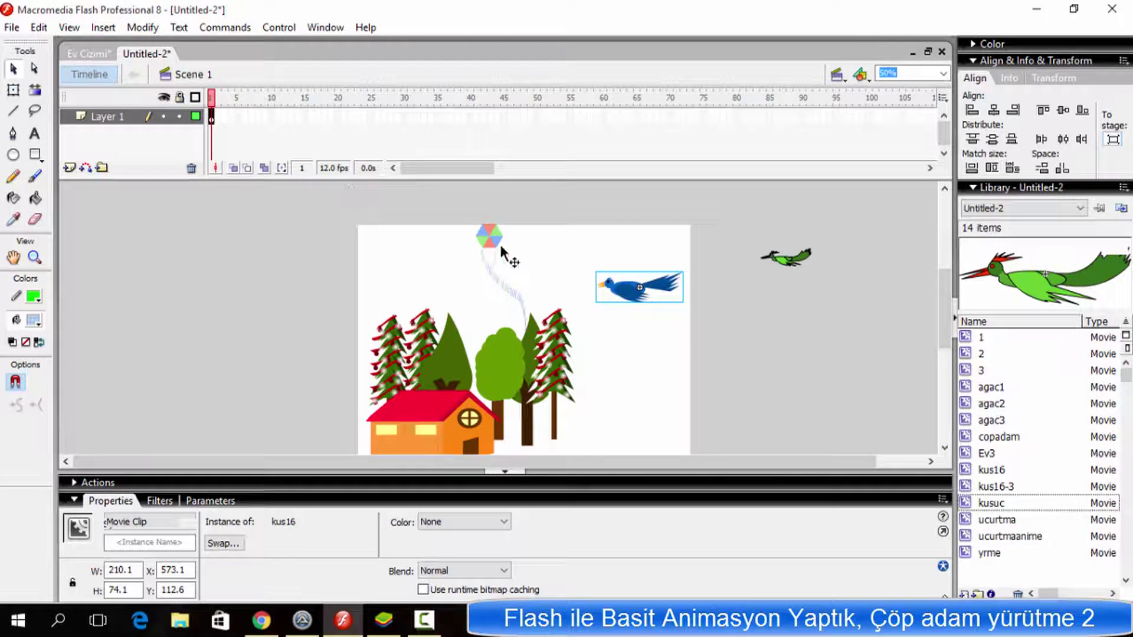
pyautogui.click(14, 90)
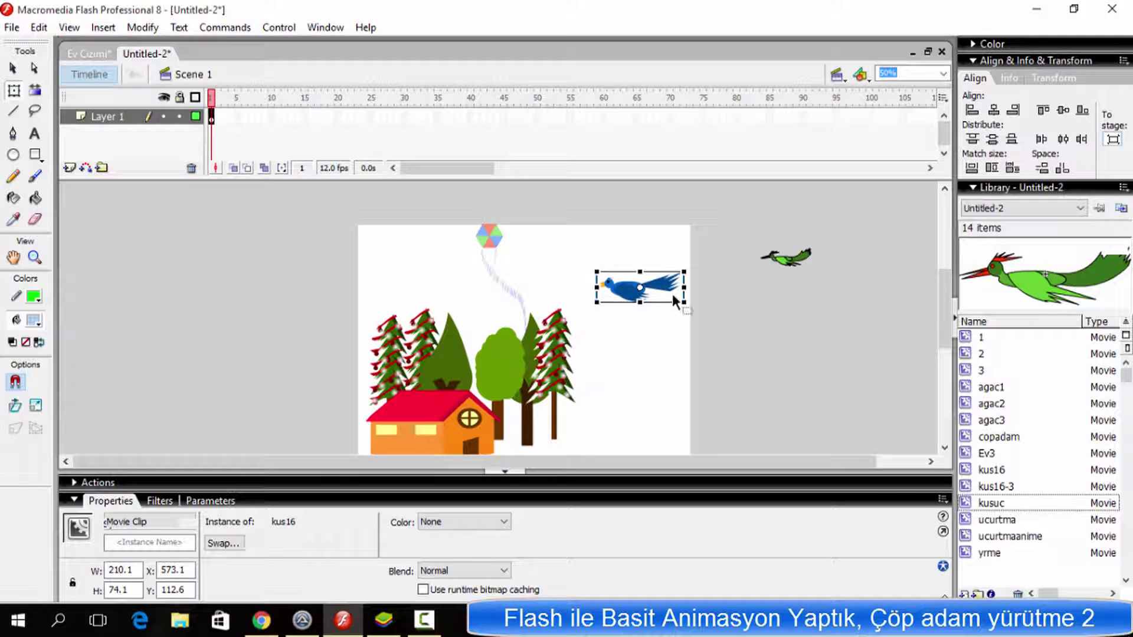
pyautogui.moveTo(685, 302); pyautogui.dragTo(676, 300)
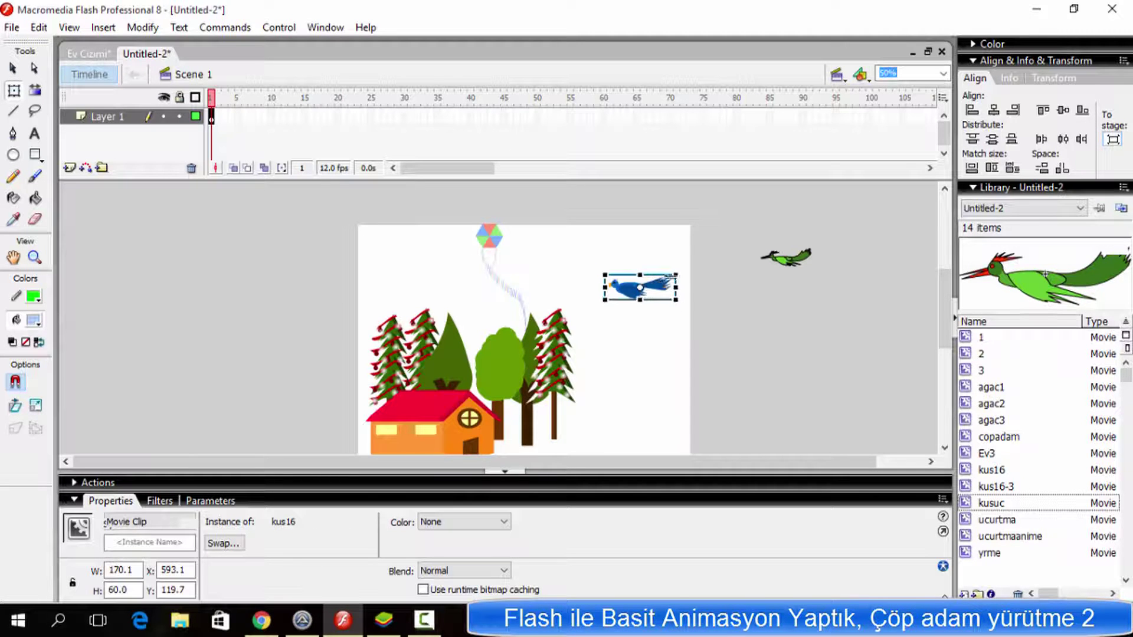
pyautogui.moveTo(671, 289); pyautogui.dragTo(766, 288)
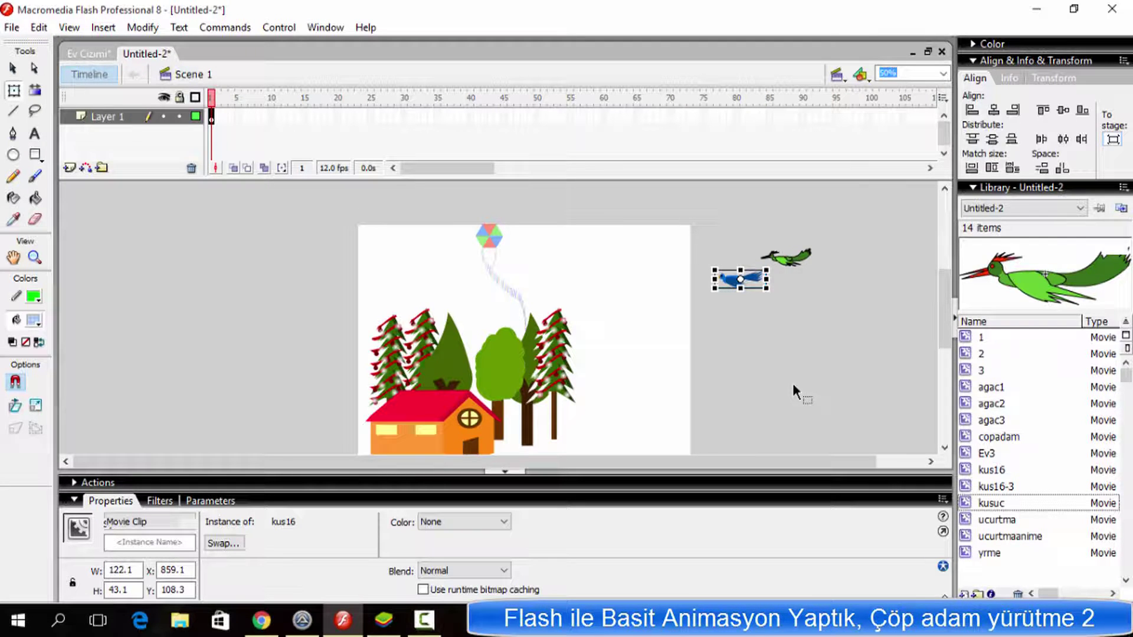
# Convert the blue bird to a movie clip named kusuc2 and move it farther off the stage's right side to about X 1243, Y 100.
pyautogui.press('F8')
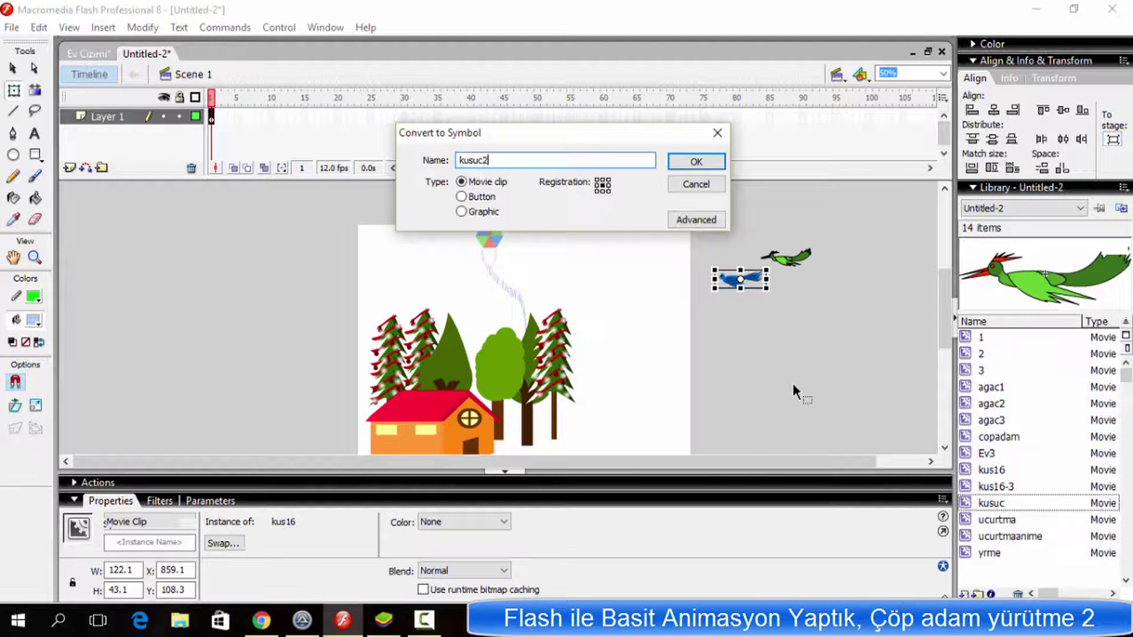
pyautogui.write('kusuc2')
pyautogui.press('Return')
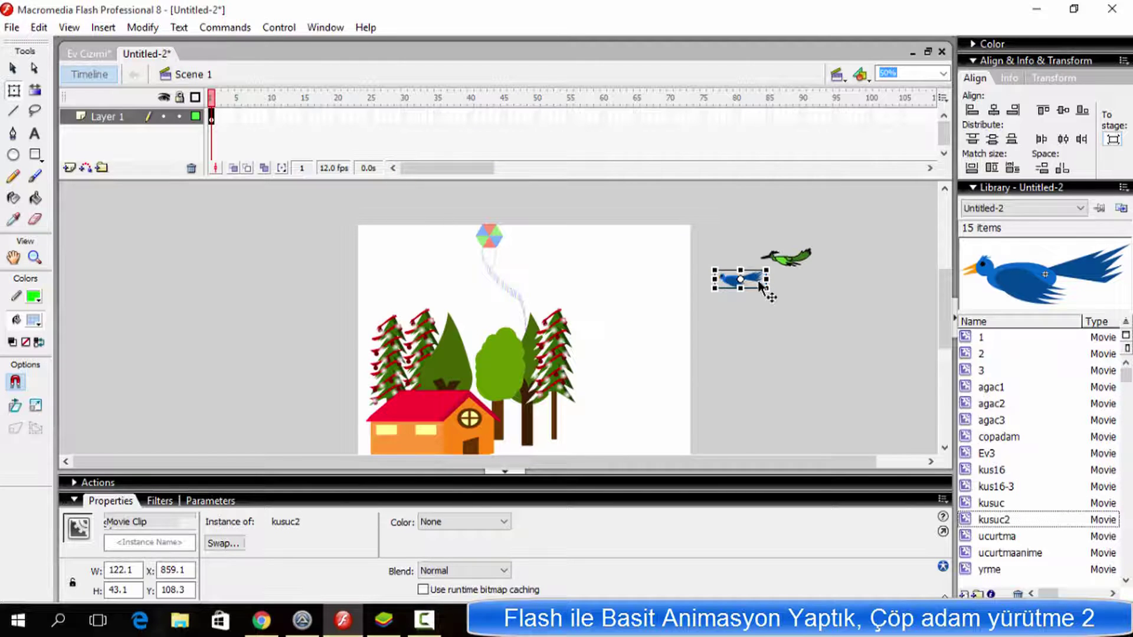
pyautogui.moveTo(893, 286); pyautogui.dragTo(895, 274)
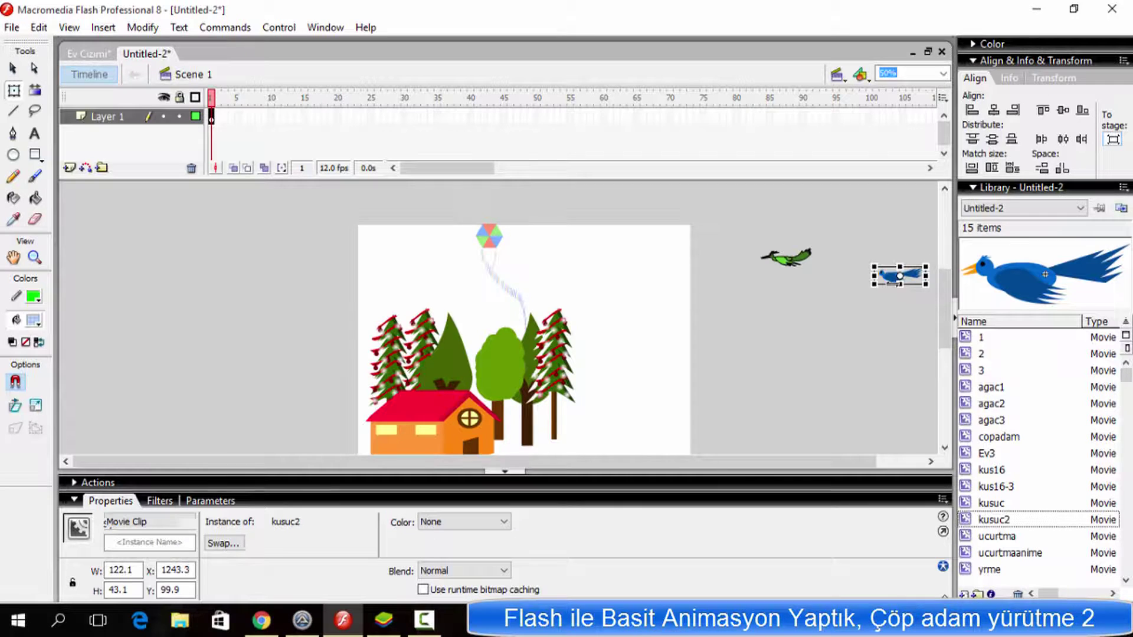
# Inside kusuc2, add a keyframe at frame 76 with a motion tween that flies the bird left past the stage to about X -1866, Y -158.
pyautogui.doubleClick(889, 281)
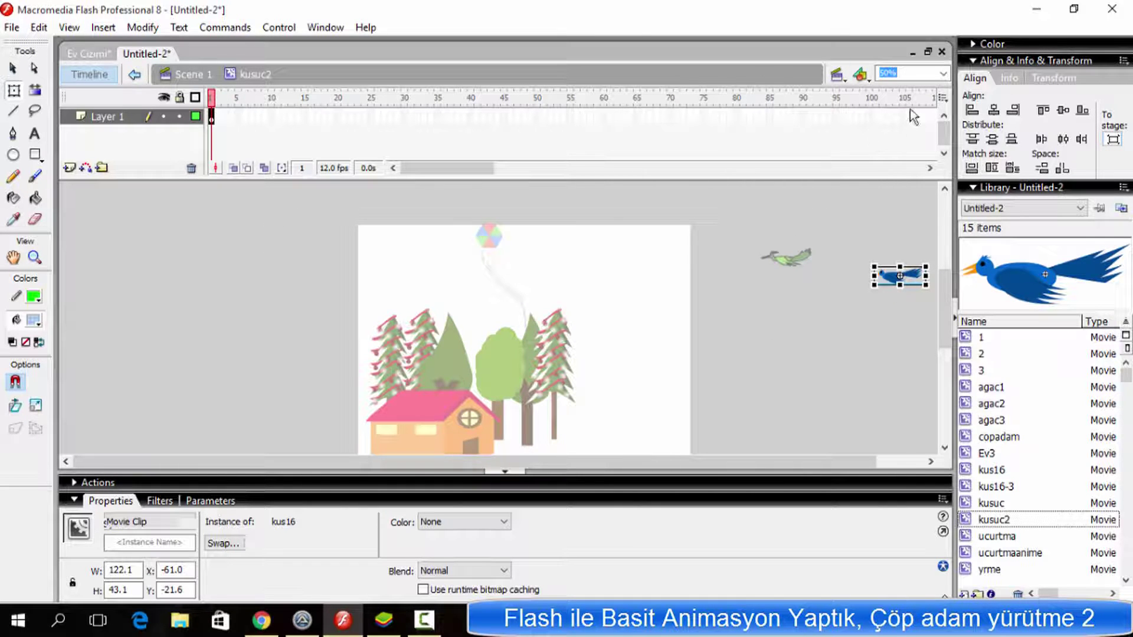
pyautogui.click(709, 114)
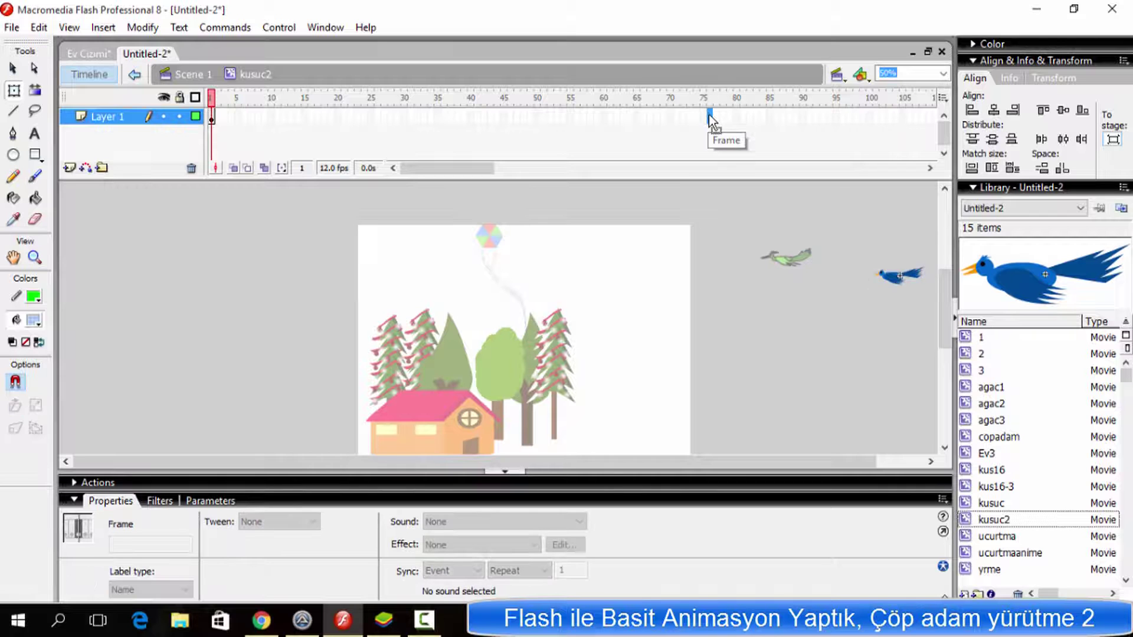
pyautogui.press('F6')
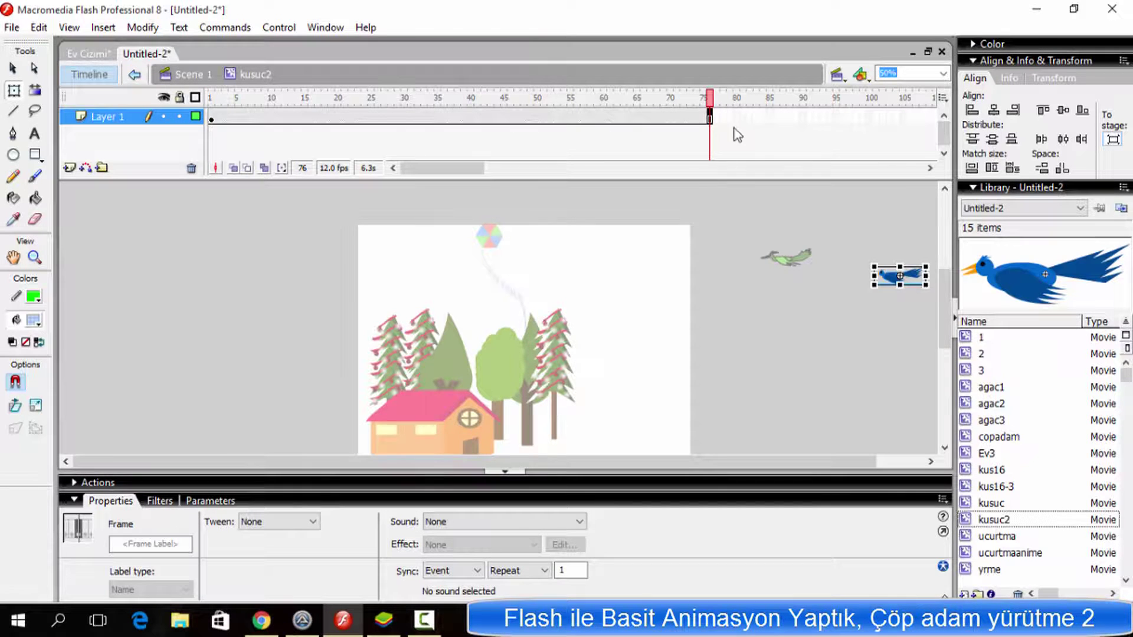
pyautogui.rightClick(709, 117)
pyautogui.click(783, 122)
pyautogui.click(921, 304)
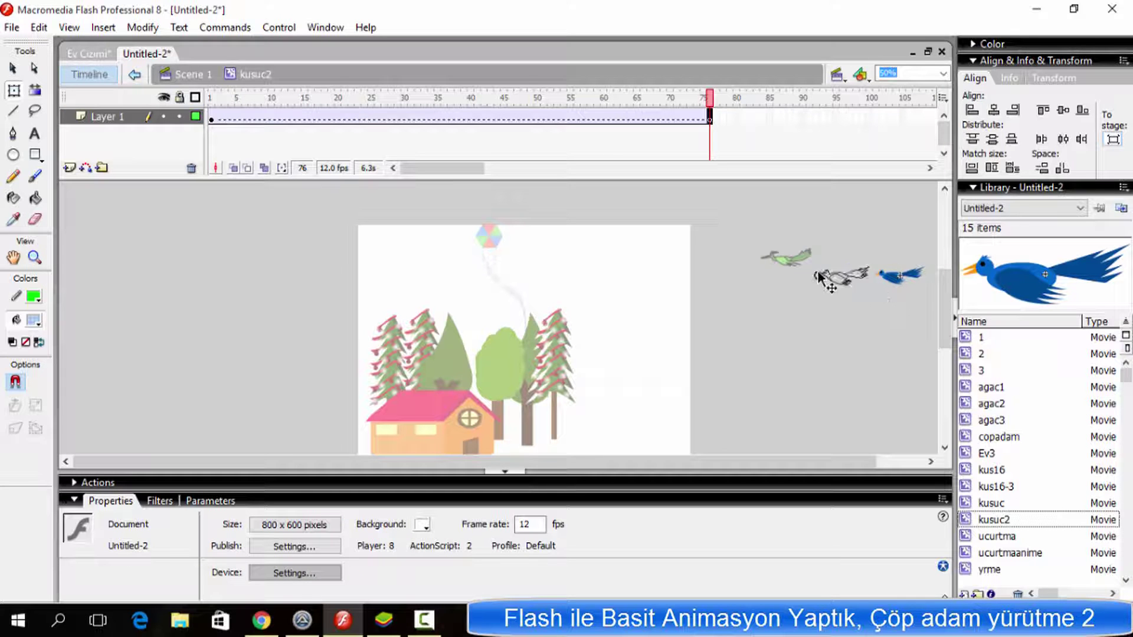
pyautogui.moveTo(818, 274); pyautogui.dragTo(125, 220)
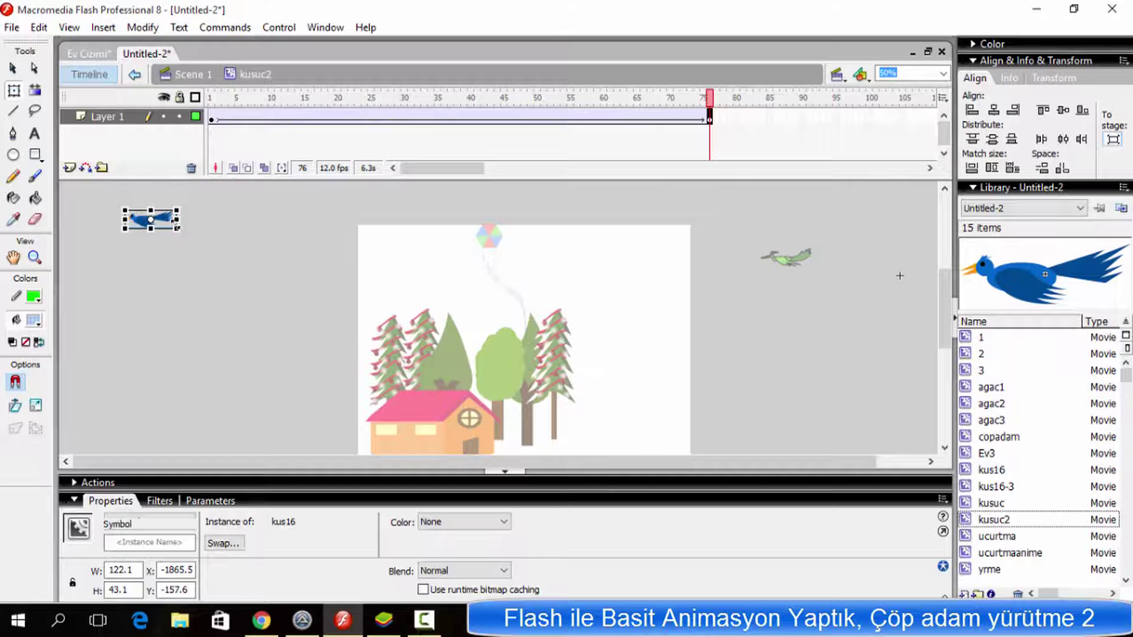
# Preview the kusuc2 flight from the first frame and return to Scene 1.
pyautogui.click(218, 234)
pyautogui.click(216, 100)
pyautogui.press('Return')
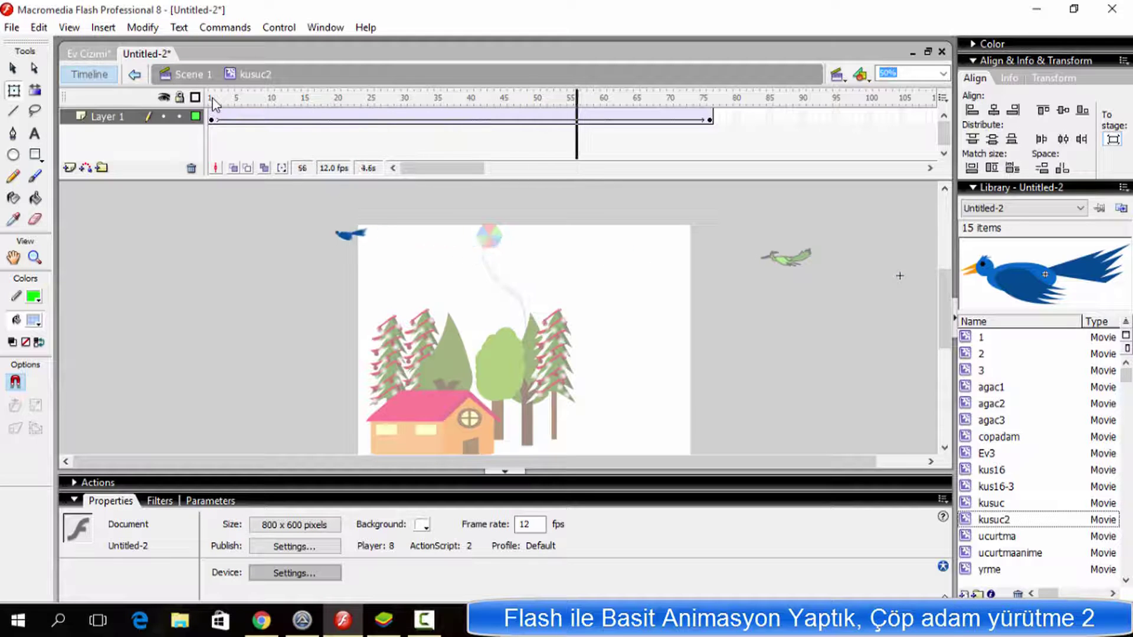
pyautogui.click(190, 75)
pyautogui.click(190, 75)
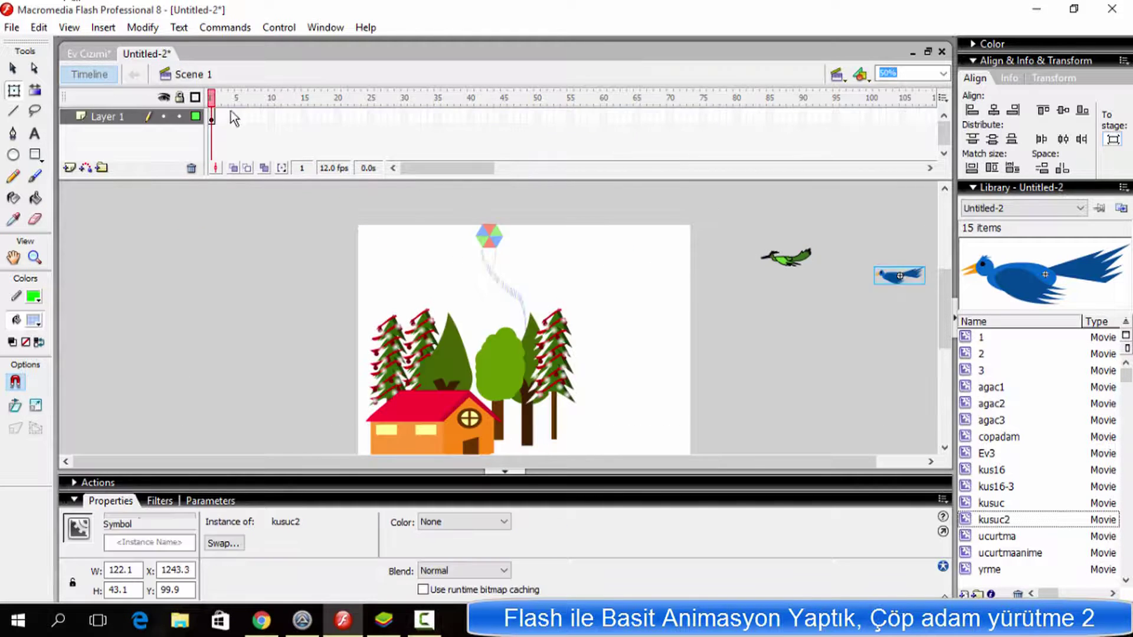
# Find the geyik deer symbol in the Ev Cizimi library, place it on that document's stage and copy it.
pyautogui.click(89, 54)
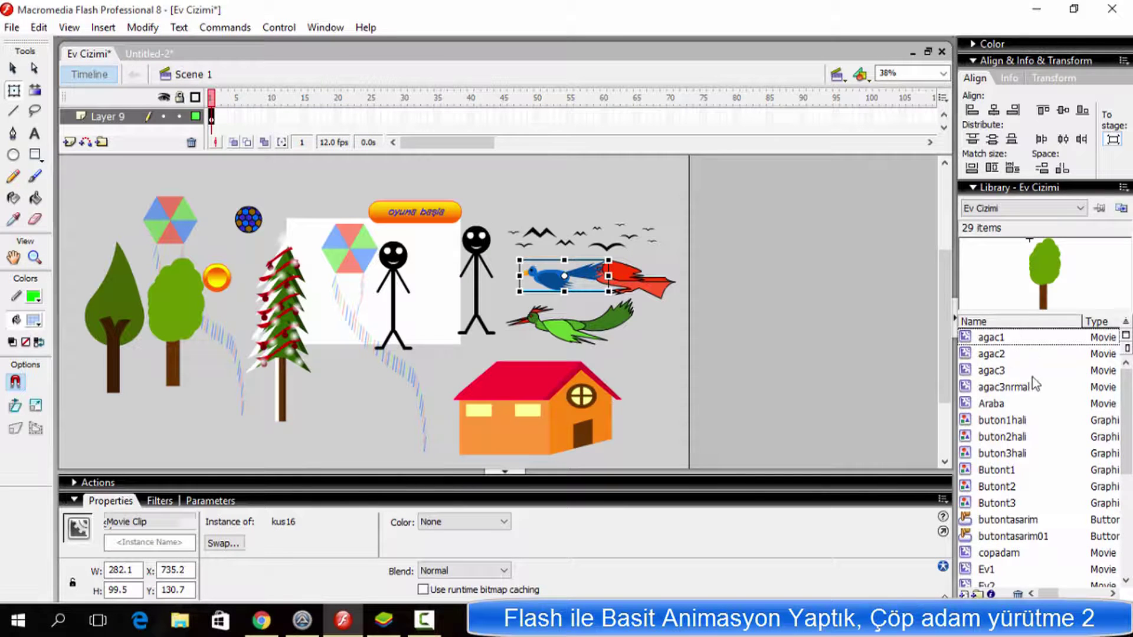
pyautogui.scroll(-2, 1032, 384)
pyautogui.click(1017, 431)
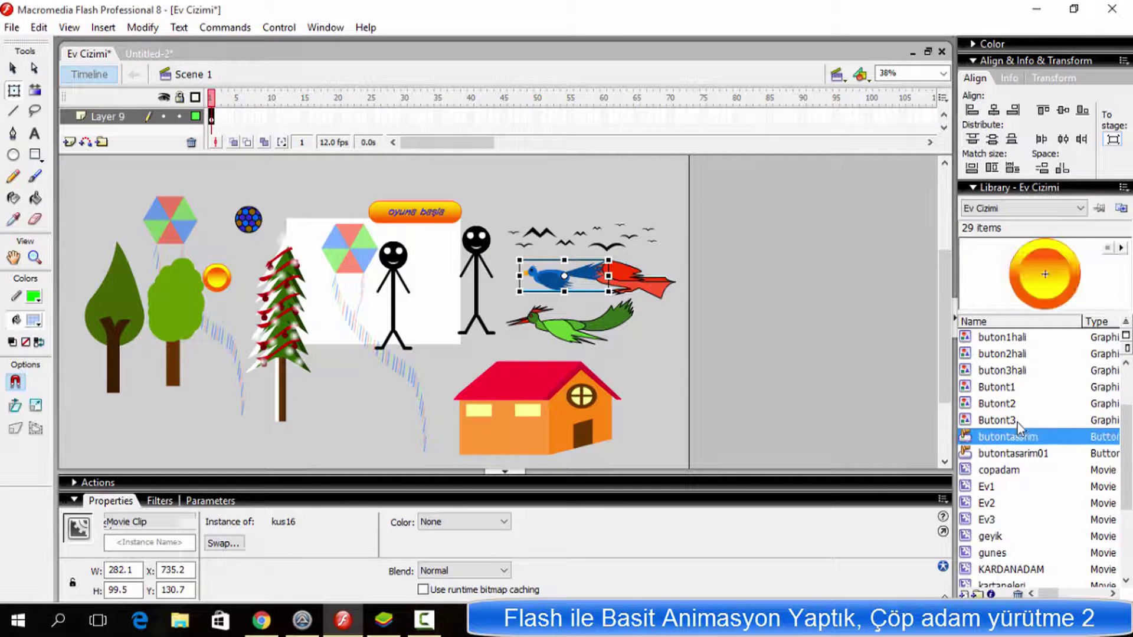
pyautogui.press('Down')
pyautogui.press('Down')
pyautogui.press('Down')
pyautogui.press('Down')
pyautogui.press('Down')
pyautogui.press('Down')
pyautogui.press('Down')
pyautogui.press('Down')
pyautogui.press('Down')
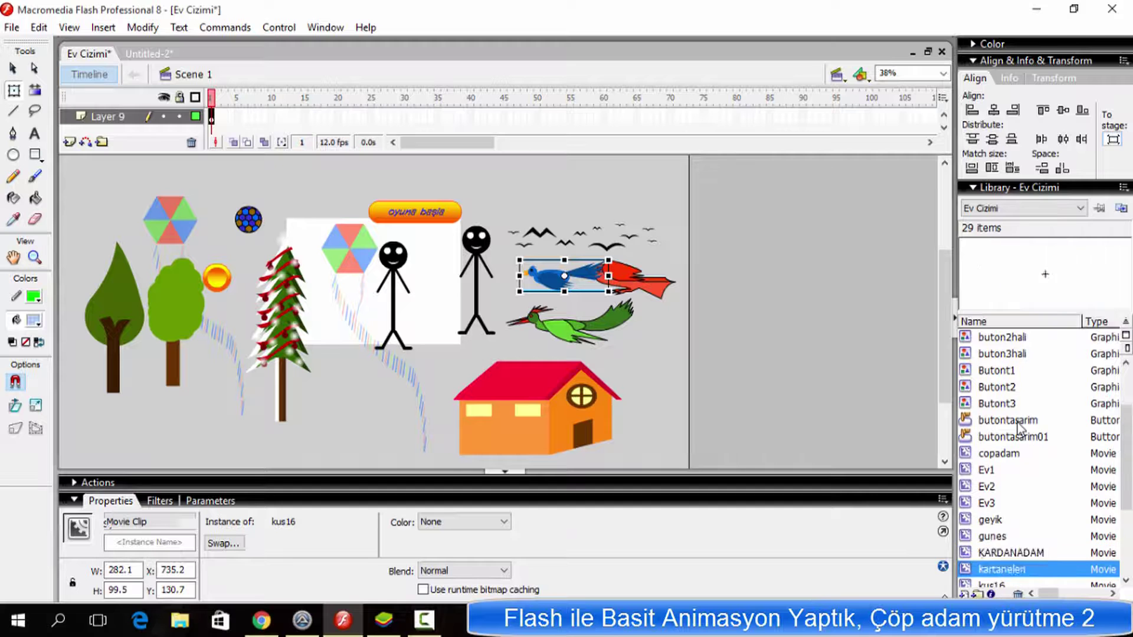
pyautogui.press('Up')
pyautogui.press('Up')
pyautogui.press('Up')
pyautogui.moveTo(1089, 264); pyautogui.dragTo(476, 223)
pyautogui.rightClick(519, 219)
pyautogui.click(534, 240)
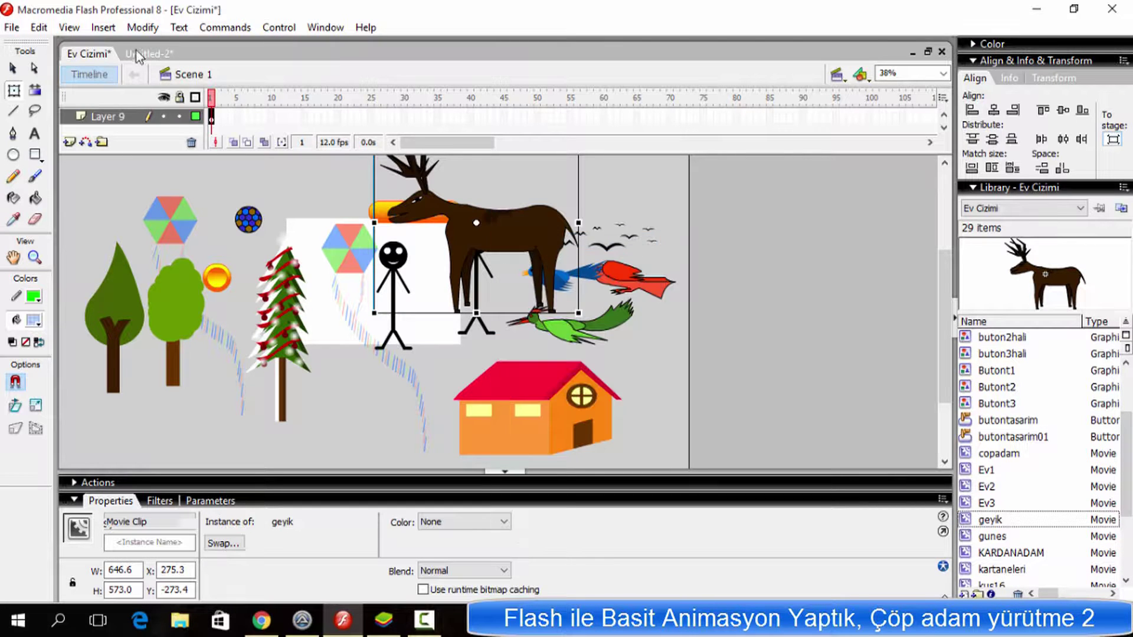
# Paste the deer into Untitled-2, shrink it and stand it in front of the tree trunks just right of the house.
pyautogui.click(141, 54)
pyautogui.scroll(-3, 519, 313)
pyautogui.rightClick(735, 248)
pyautogui.click(770, 295)
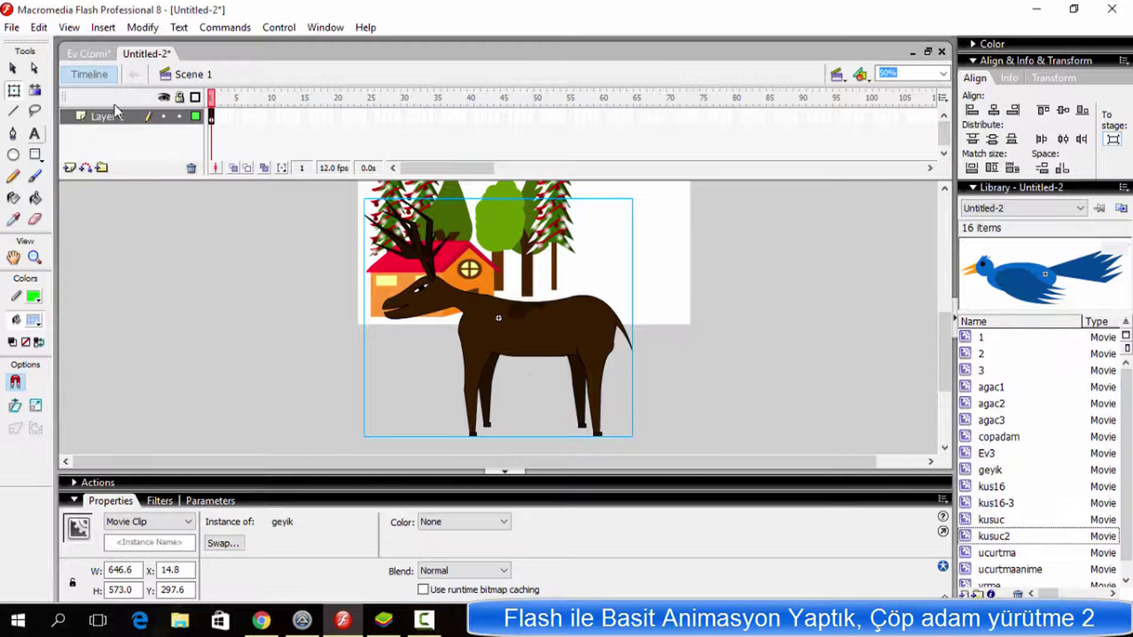
pyautogui.click(14, 89)
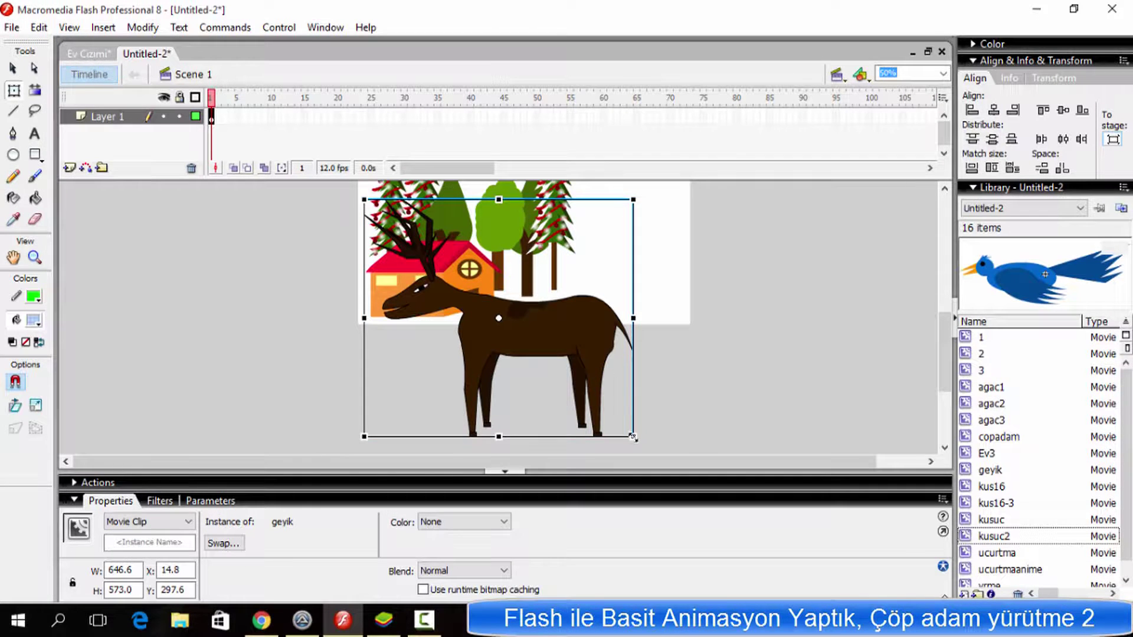
pyautogui.moveTo(633, 438); pyautogui.dragTo(533, 263)
pyautogui.click(609, 256)
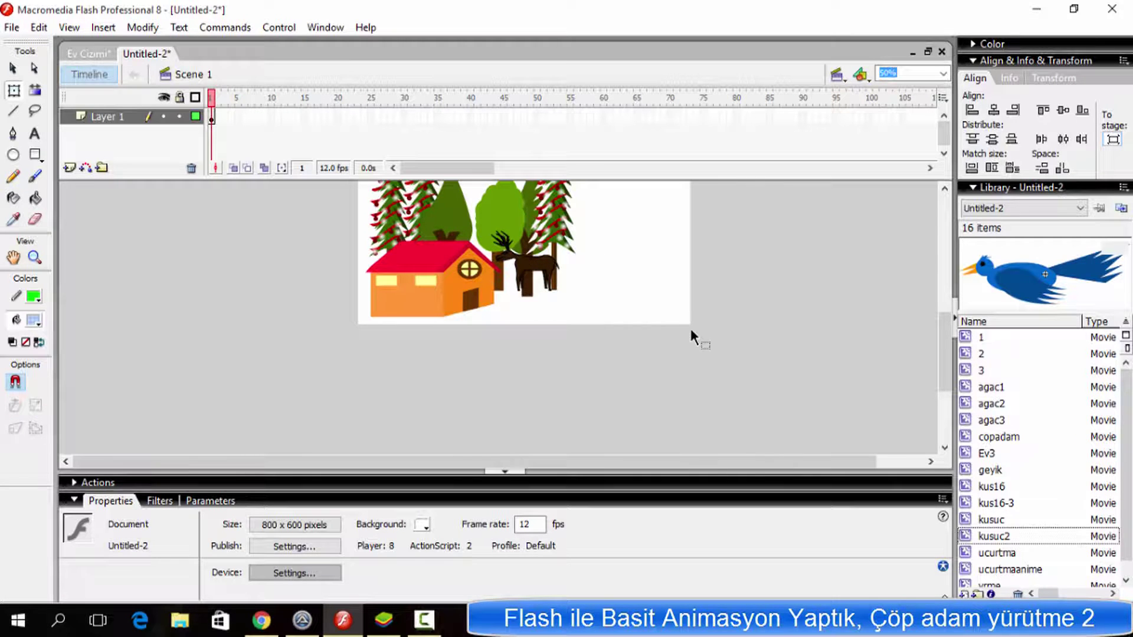
# Examine the symbols in the Untitled-2 library for what else could be used in the scene.
pyautogui.click(1054, 470)
pyautogui.click(1029, 540)
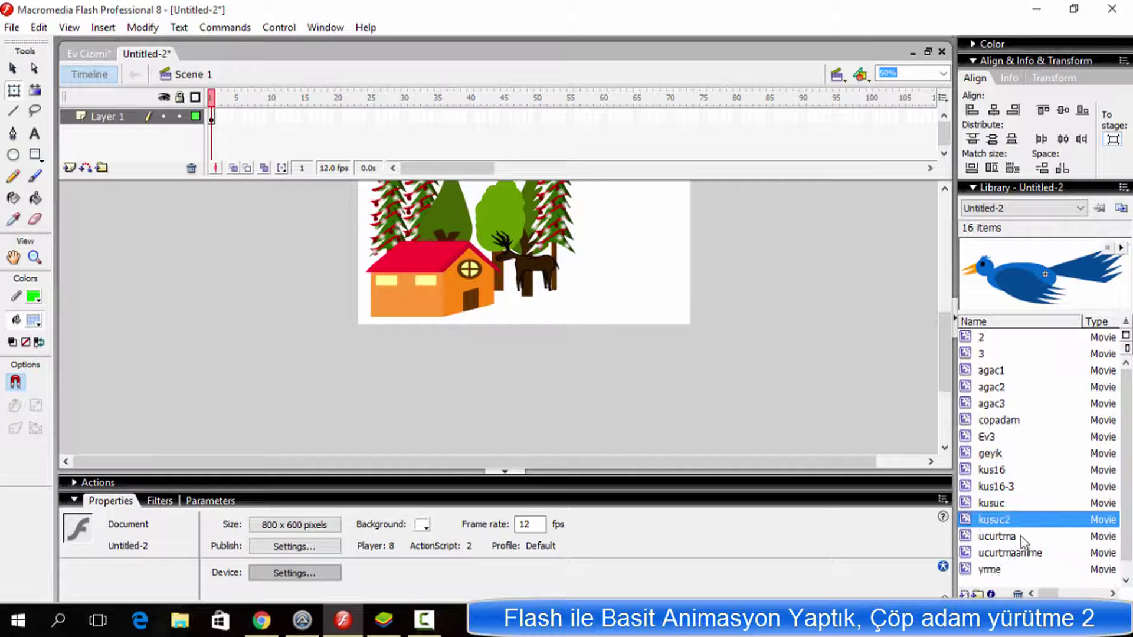
pyautogui.click(1023, 556)
pyautogui.scroll(1, 1023, 487)
pyautogui.click(993, 371)
pyautogui.click(994, 420)
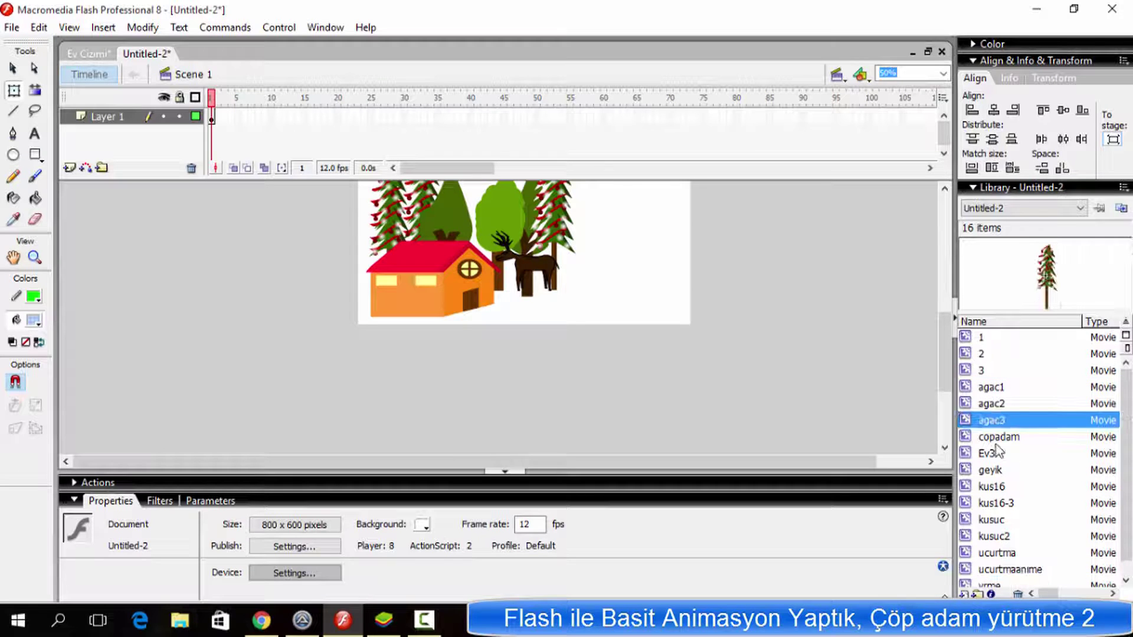
pyautogui.click(998, 440)
pyautogui.click(1004, 403)
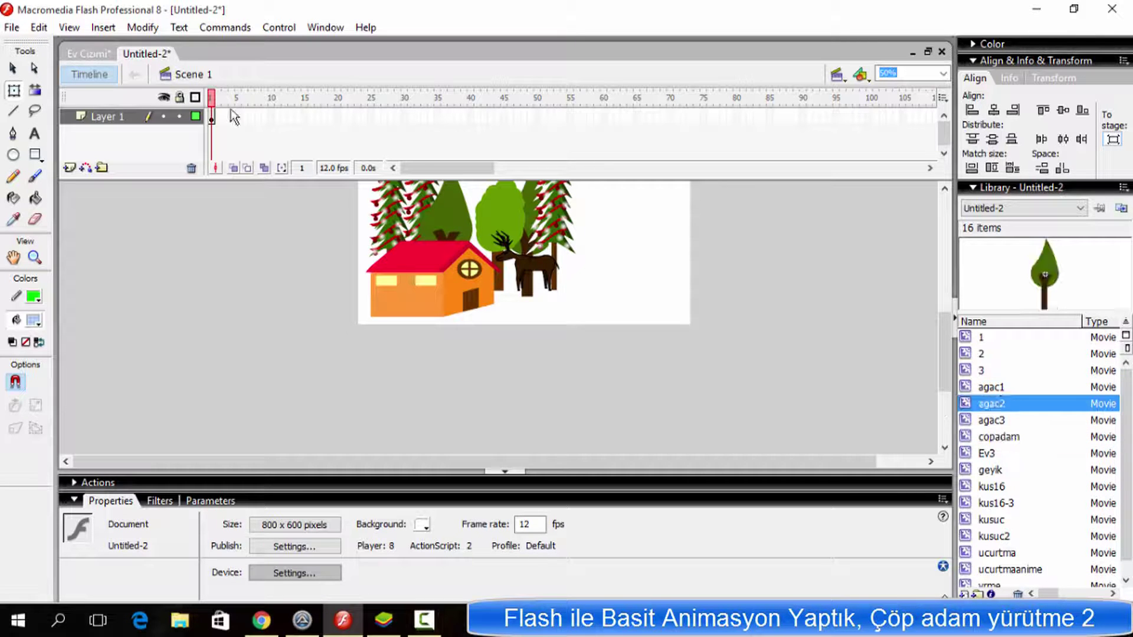
# Place the Araba car symbol from the Ev Cizimi library on that document's stage and copy it.
pyautogui.click(87, 53)
pyautogui.click(1039, 370)
pyautogui.scroll(2, 1035, 361)
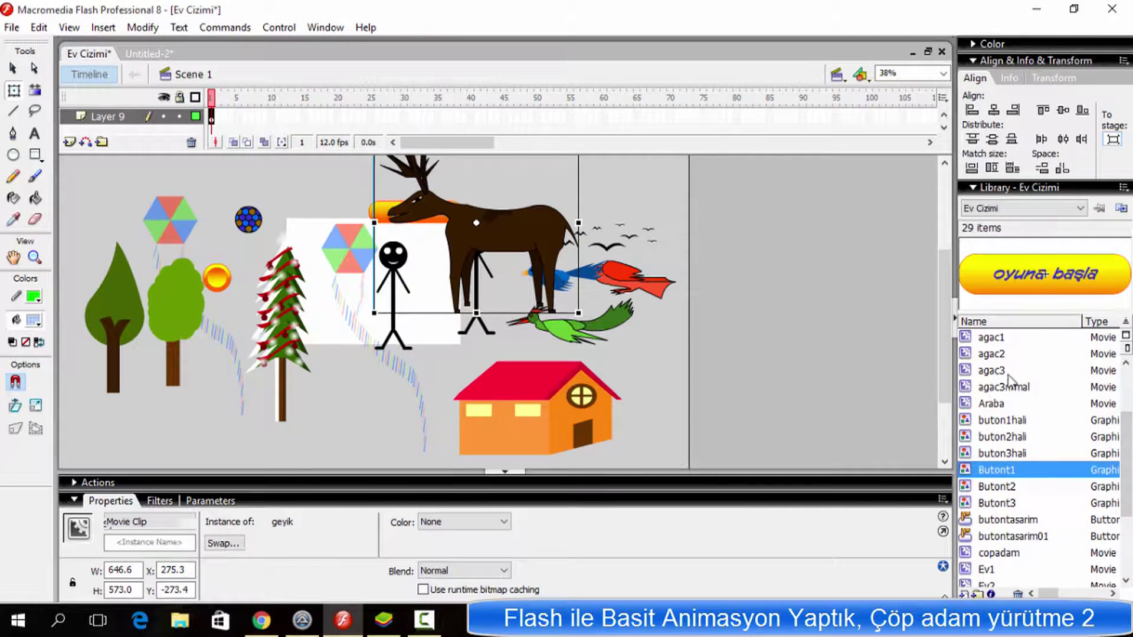
pyautogui.click(1004, 387)
pyautogui.click(985, 420)
pyautogui.click(986, 403)
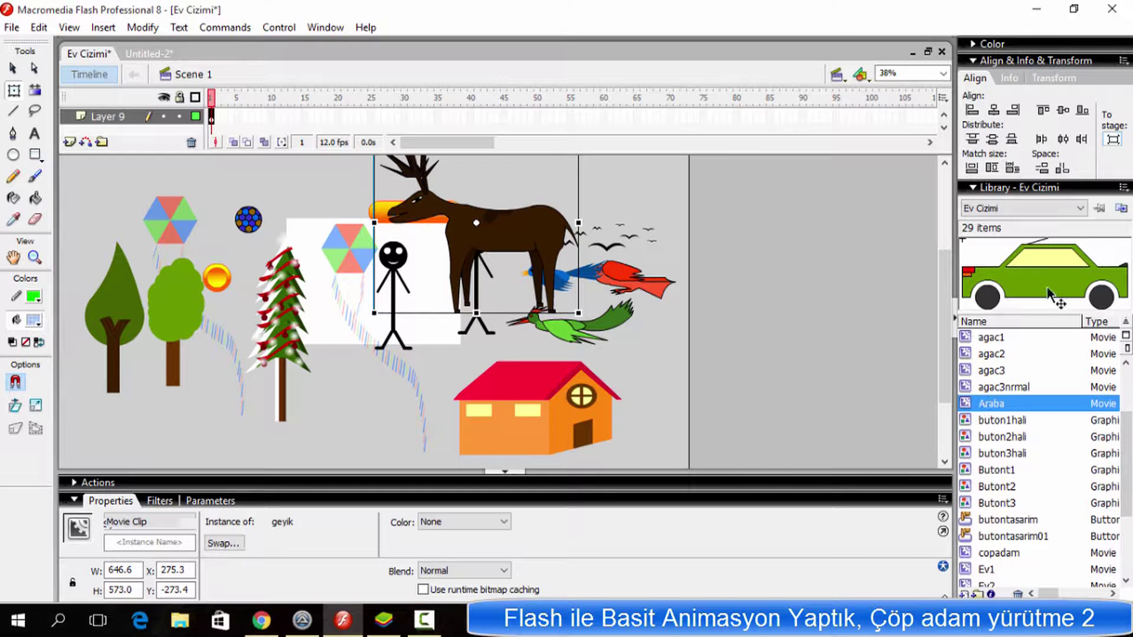
pyautogui.moveTo(985, 403); pyautogui.dragTo(547, 269)
pyautogui.rightClick(603, 250)
pyautogui.click(618, 295)
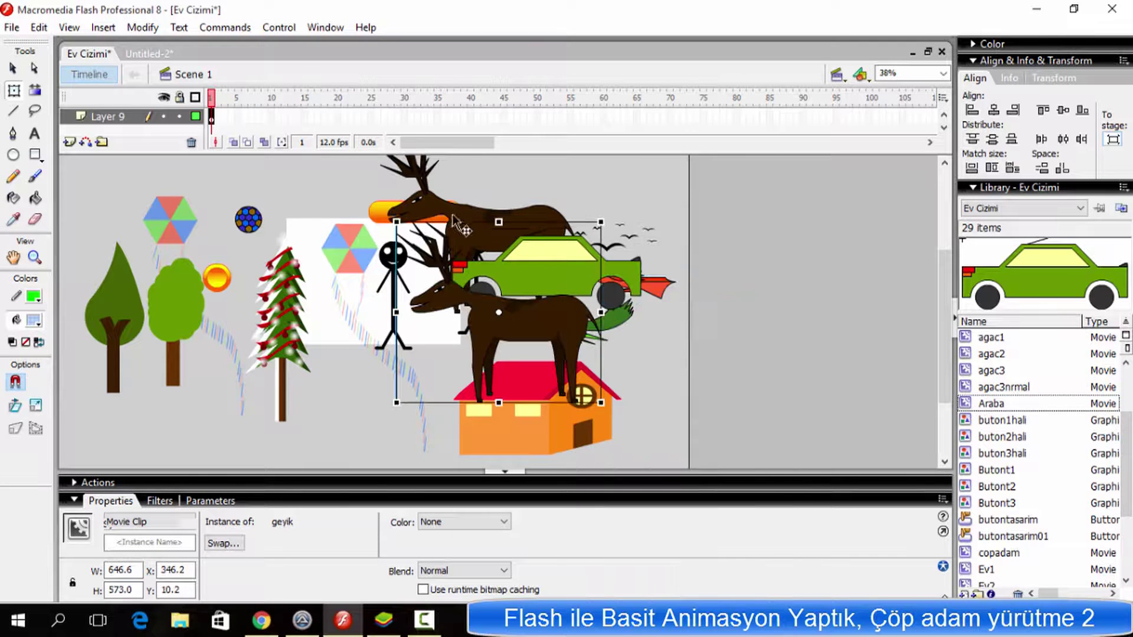
pyautogui.rightClick(628, 250)
pyautogui.click(657, 276)
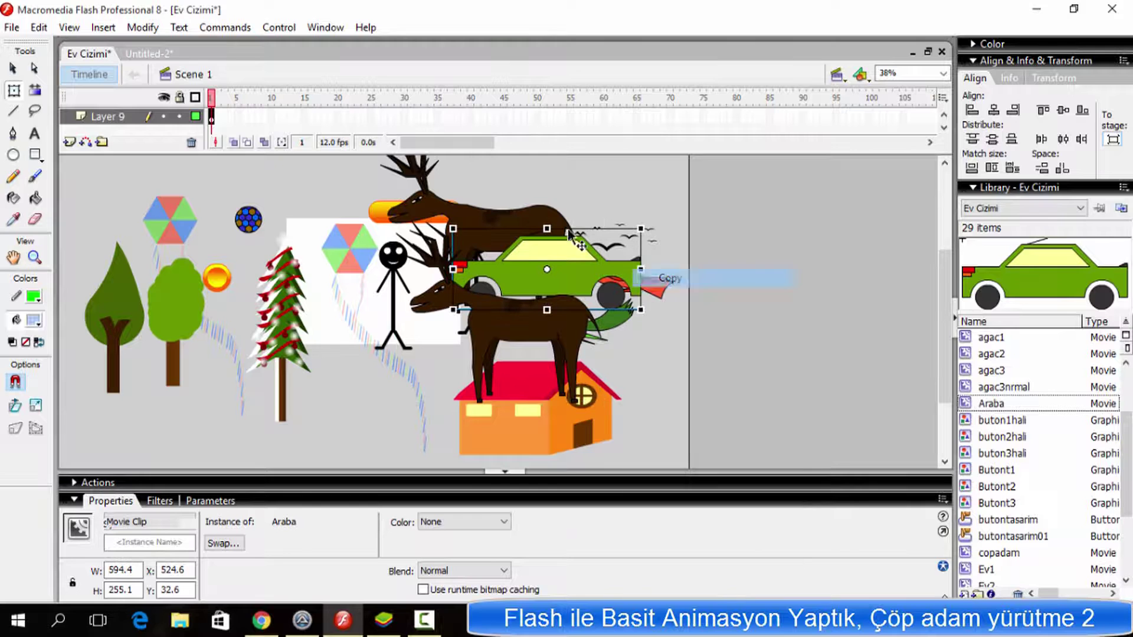
# Paste the car into Untitled-2, shrink it and place it to the right of the deer near the stage's right edge.
pyautogui.hotkey('ctrl', 'Tab')
pyautogui.rightClick(605, 248)
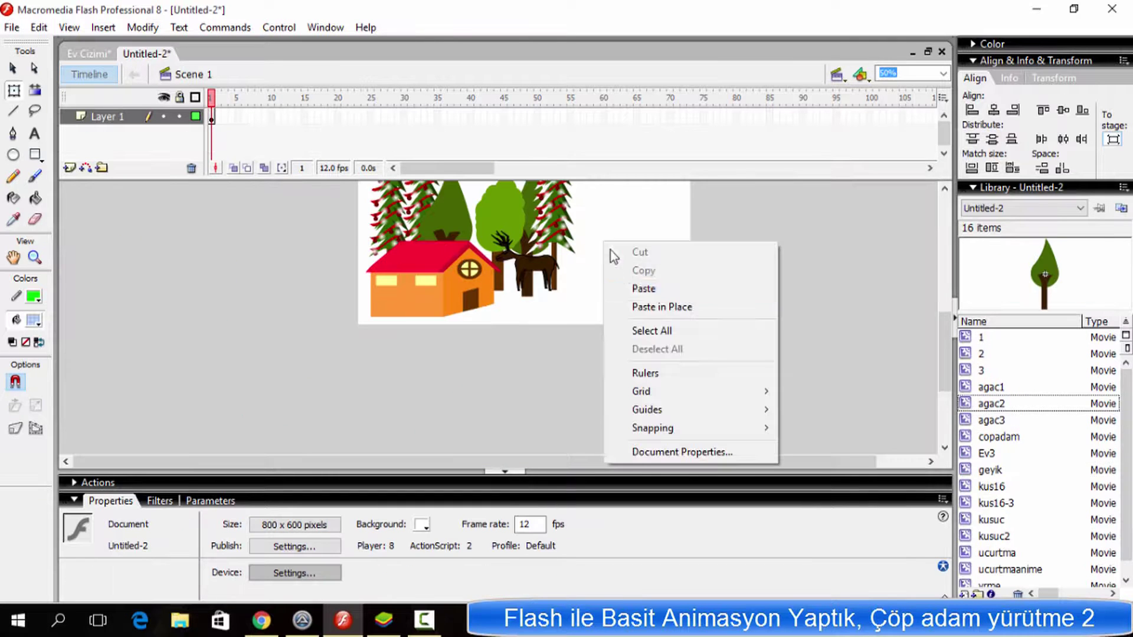
pyautogui.click(632, 289)
pyautogui.moveTo(552, 325); pyautogui.dragTo(737, 269)
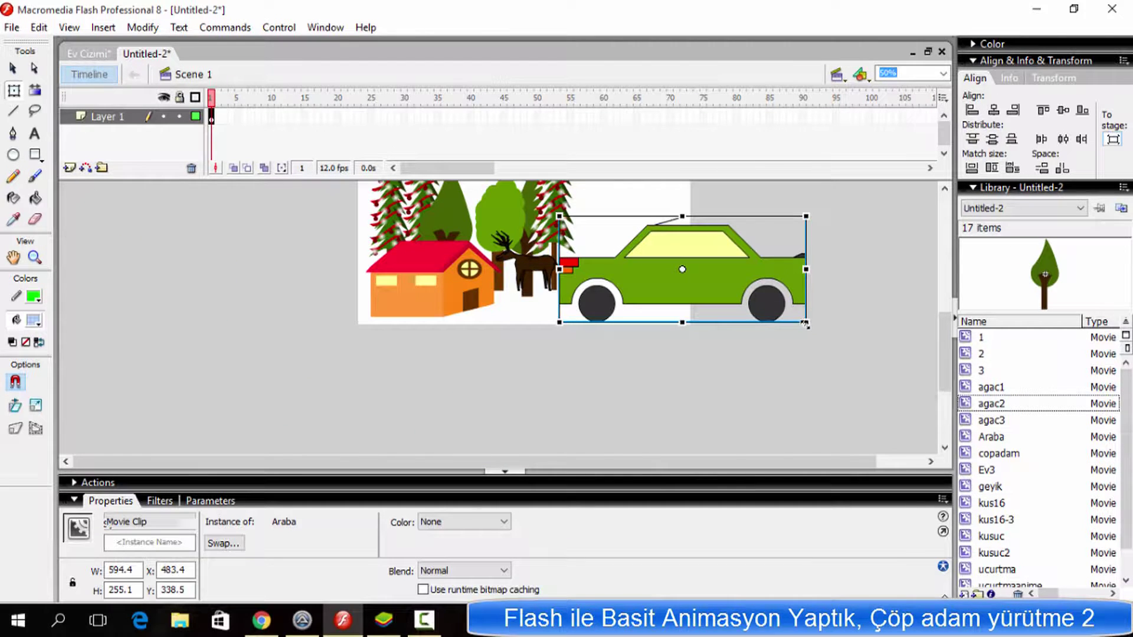
pyautogui.moveTo(804, 324); pyautogui.dragTo(611, 282)
pyautogui.click(717, 298)
# Add the copadam stick figure from the library in front of the car, sized about 100 x 288 px at about X 691, Y 281.
pyautogui.scroll(5, 705, 303)
pyautogui.scroll(-3, 566, 307)
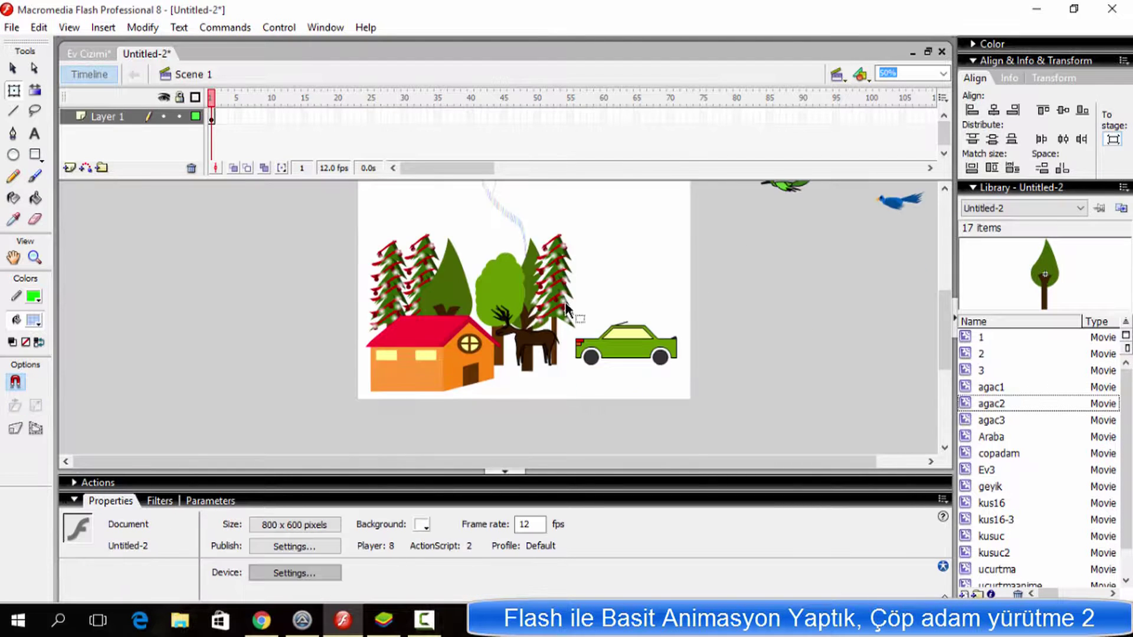
pyautogui.scroll(3, 563, 306)
pyautogui.scroll(-3, 561, 308)
pyautogui.click(1016, 419)
pyautogui.scroll(-1, 1015, 420)
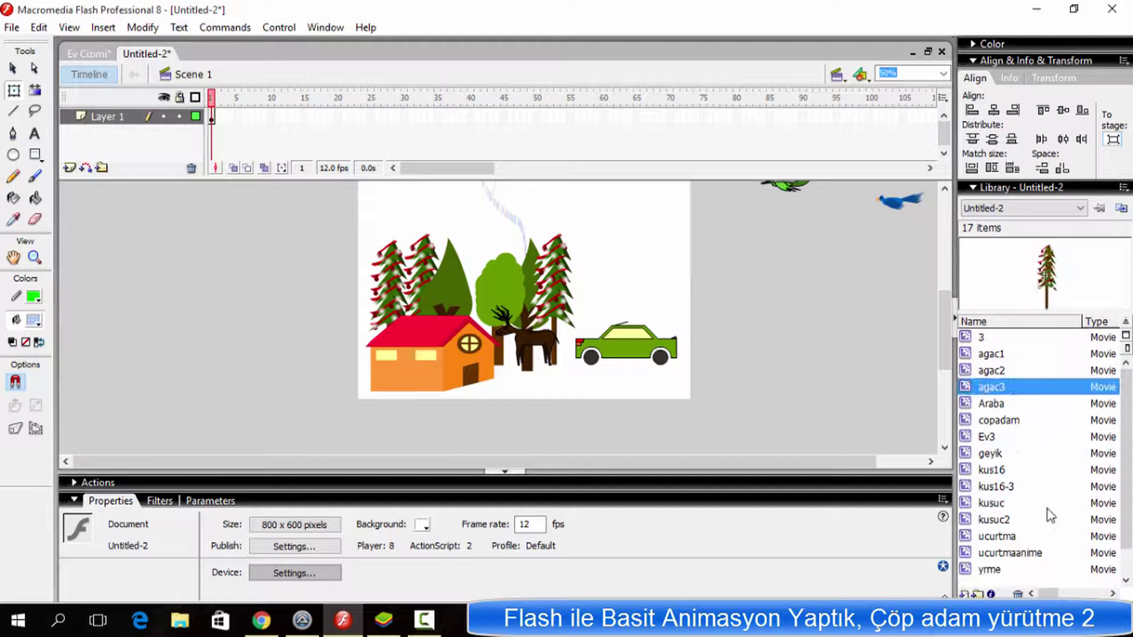
pyautogui.click(1023, 418)
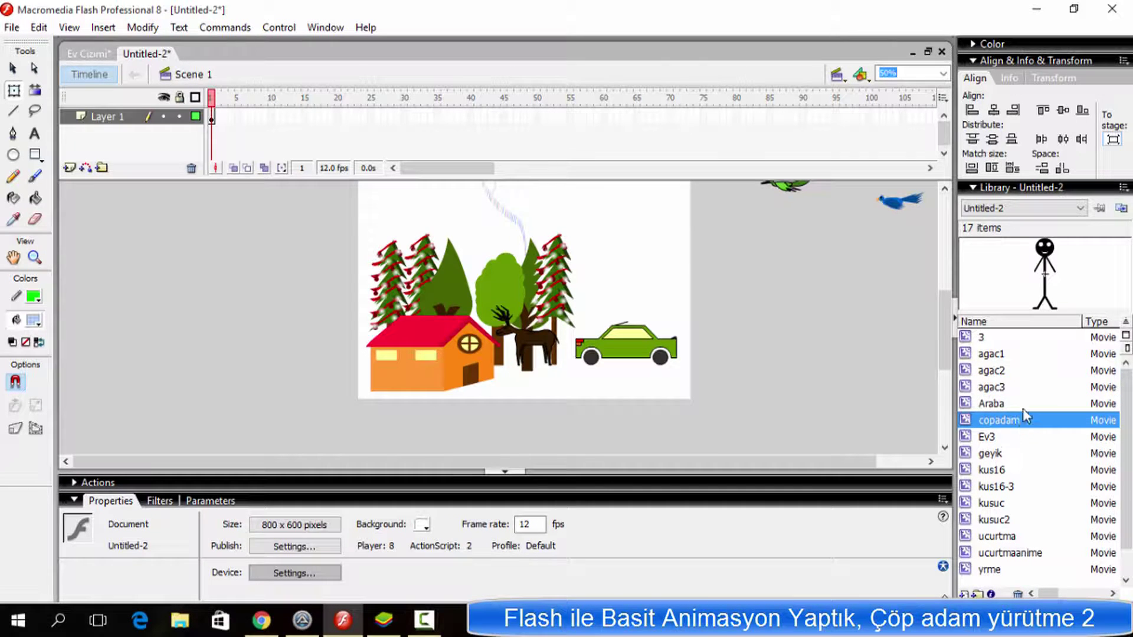
pyautogui.moveTo(1043, 273); pyautogui.dragTo(761, 331)
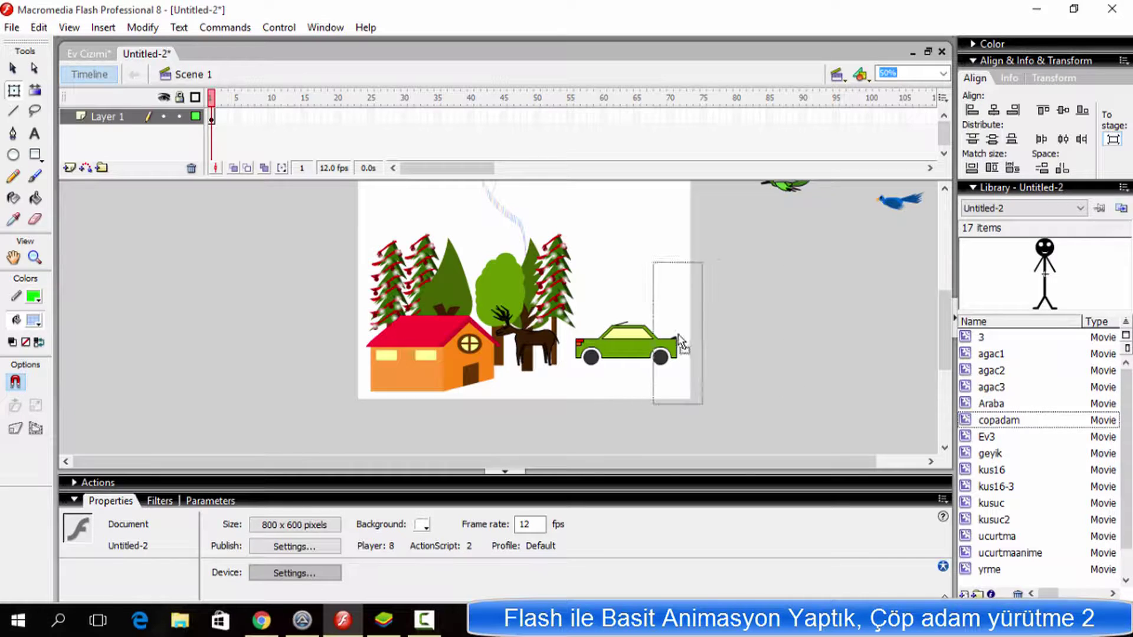
pyautogui.moveTo(680, 342); pyautogui.dragTo(671, 281)
pyautogui.moveTo(678, 369); pyautogui.dragTo(677, 357)
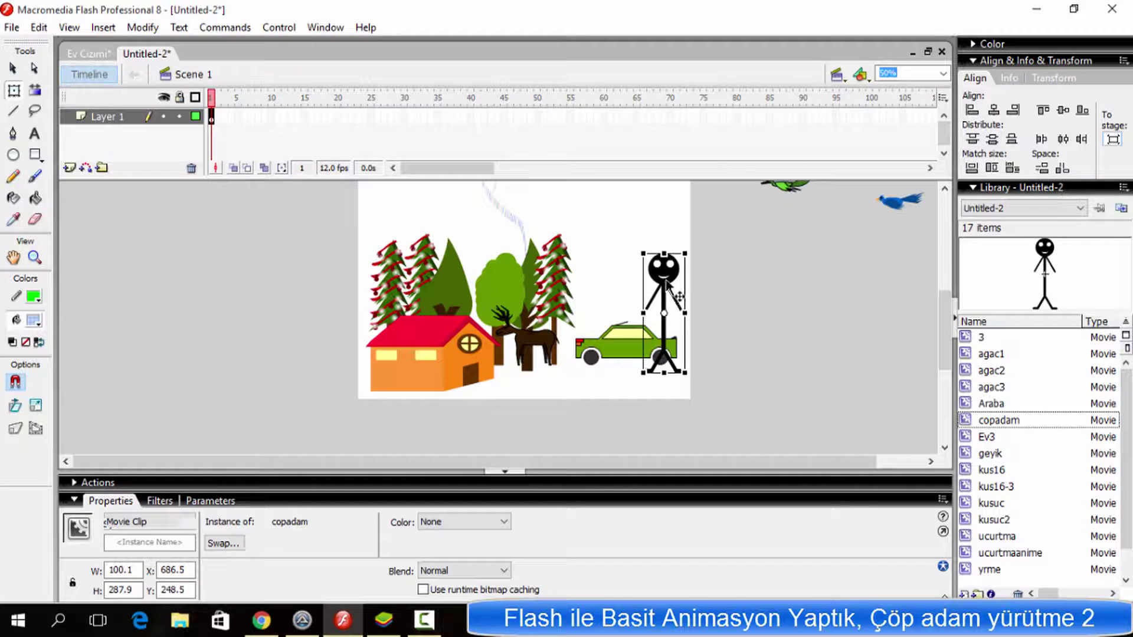
pyautogui.moveTo(668, 295); pyautogui.dragTo(669, 296)
pyautogui.click(730, 318)
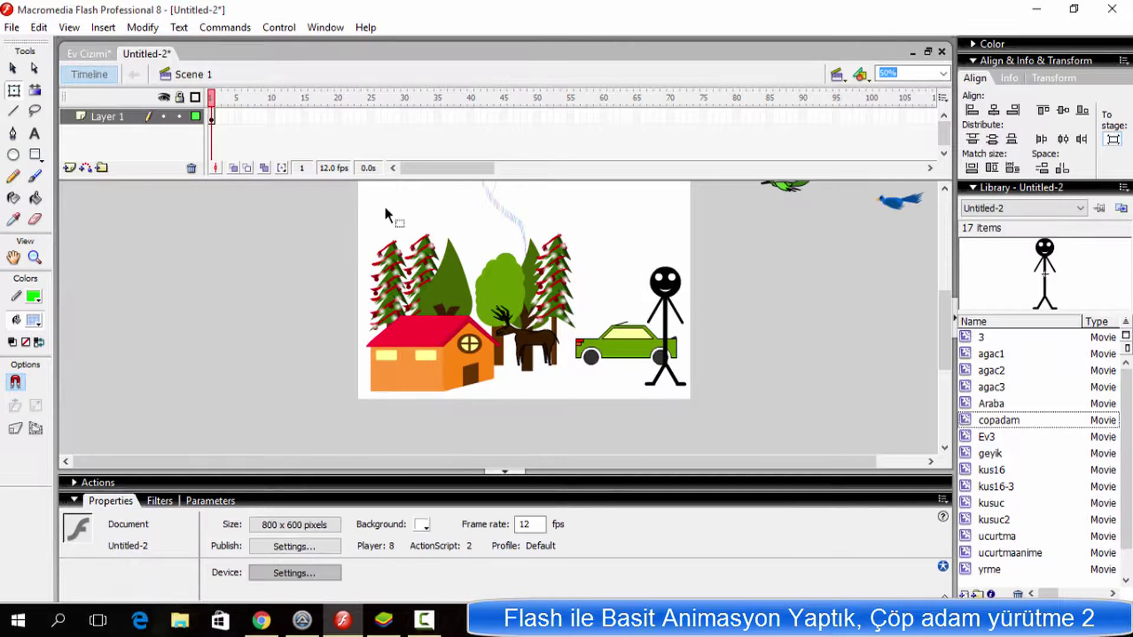
# Add a new layer above Layer 1 and move the copadam stick figure onto it by cutting and pasting.
pyautogui.click(679, 295)
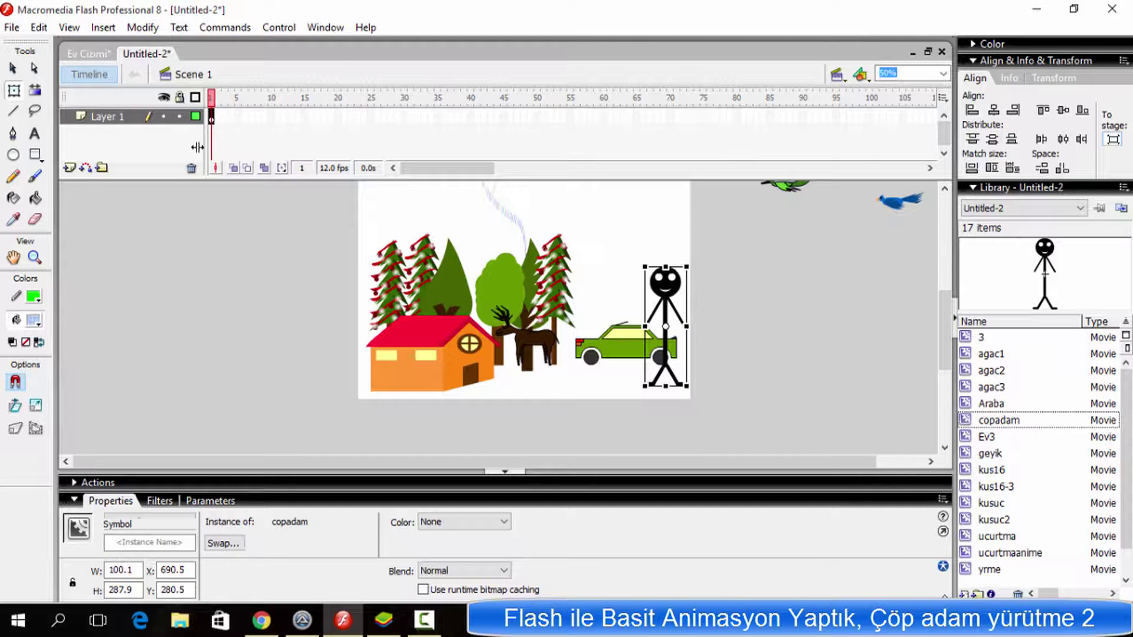
pyautogui.click(69, 168)
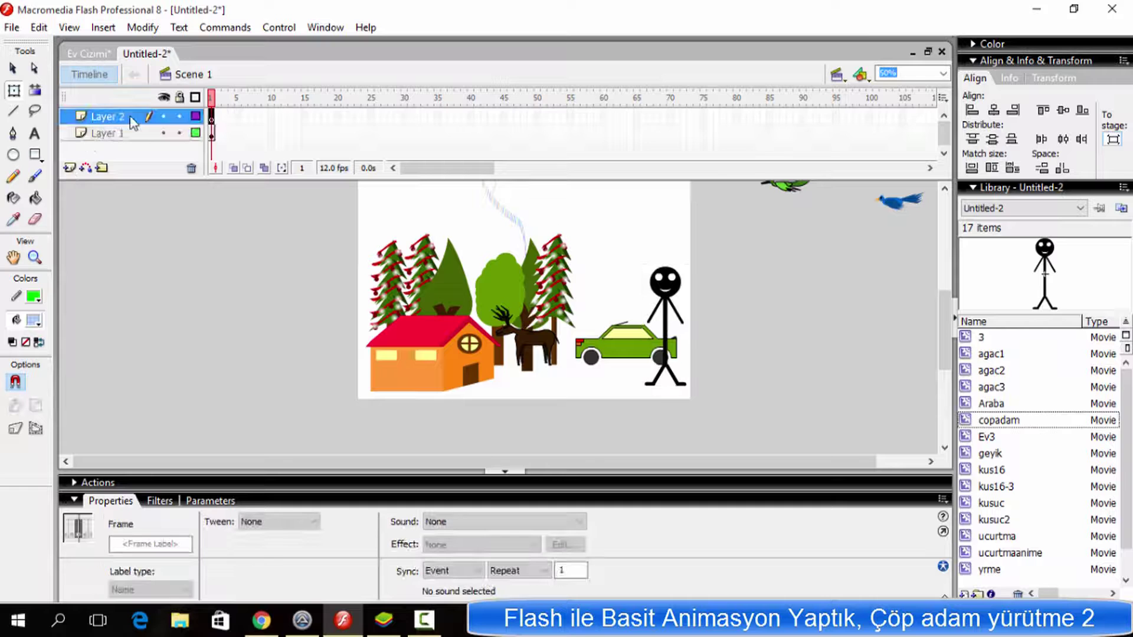
pyautogui.rightClick(655, 287)
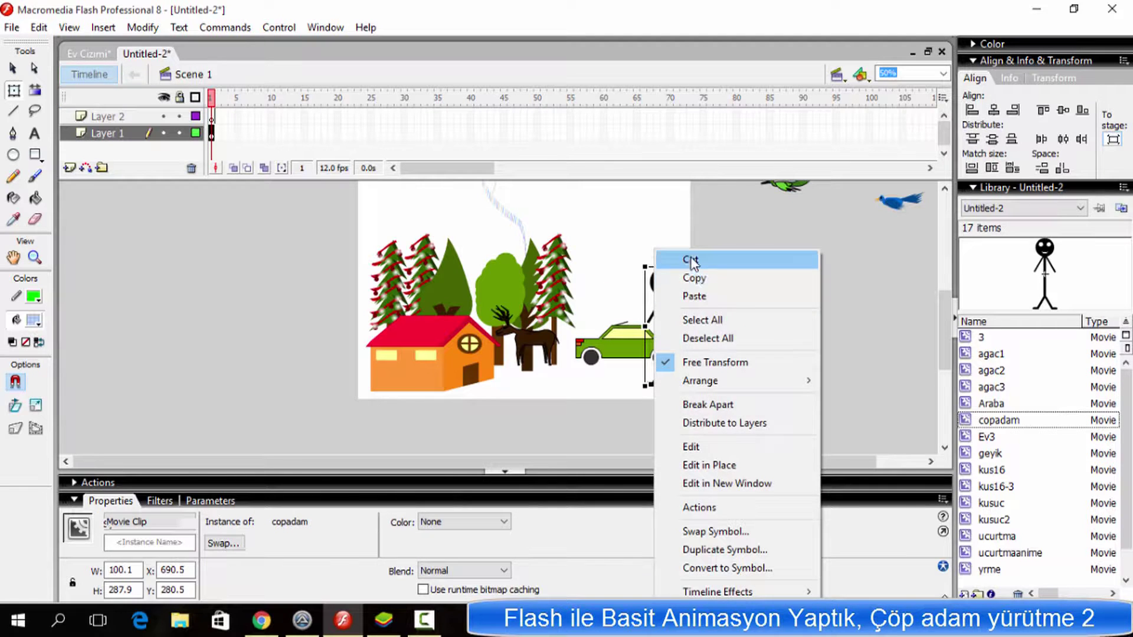
pyautogui.click(678, 257)
pyautogui.click(212, 133)
pyautogui.click(212, 116)
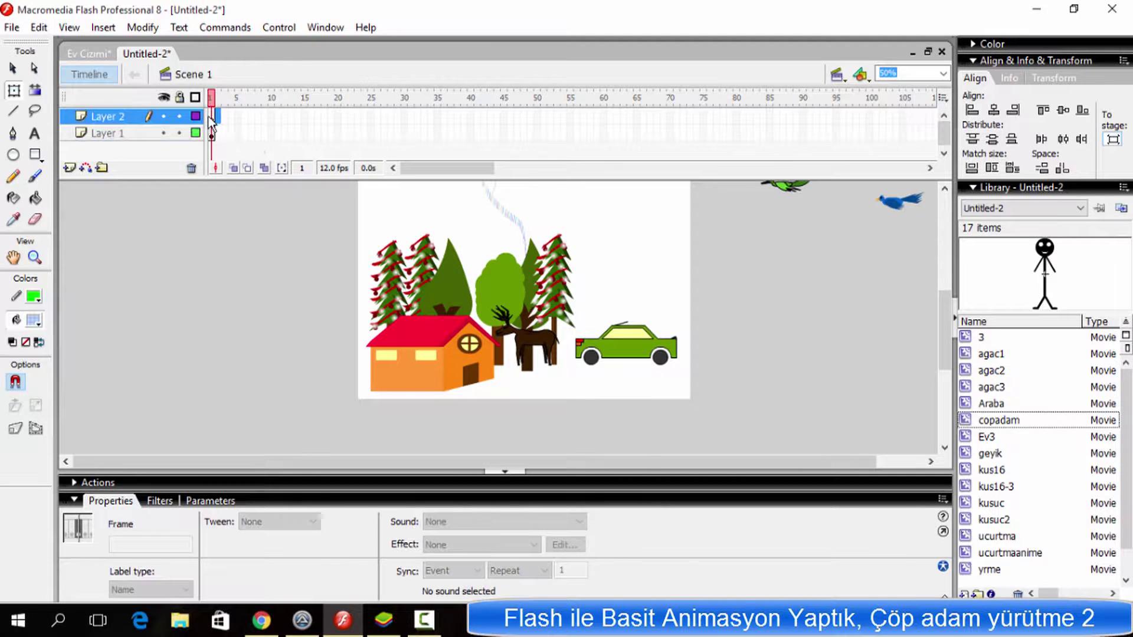
pyautogui.rightClick(780, 302)
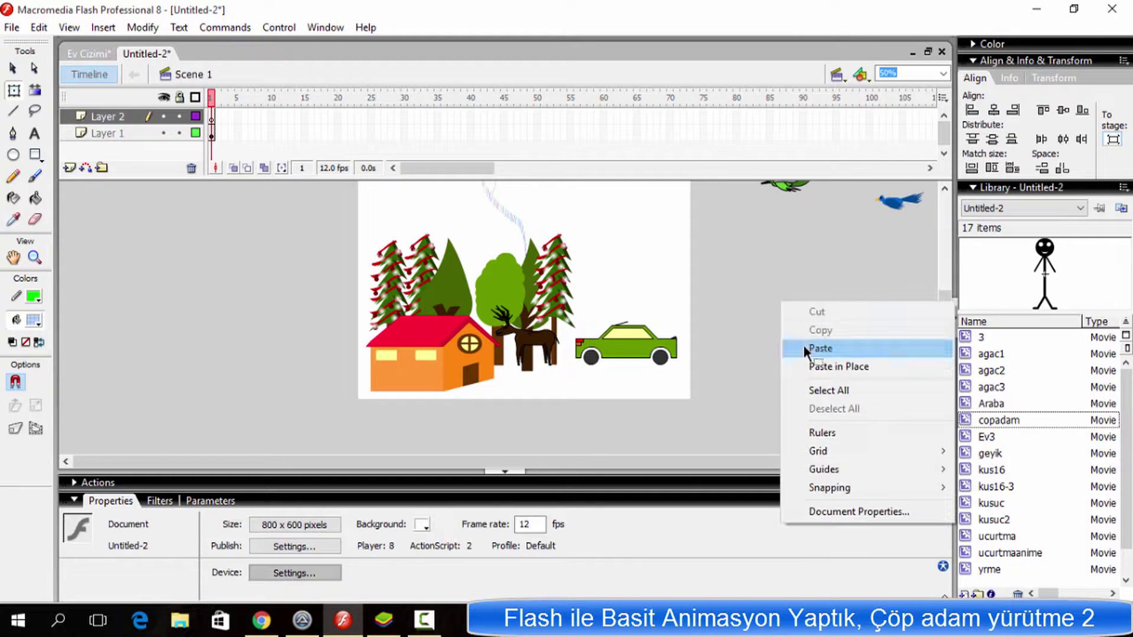
pyautogui.click(817, 348)
# Place the pasted stick figure in front of the car, sized about 74 x 212 px at about X 708, Y 356.
pyautogui.moveTo(497, 278); pyautogui.dragTo(669, 317)
pyautogui.hotkey('ctrl', 'z')
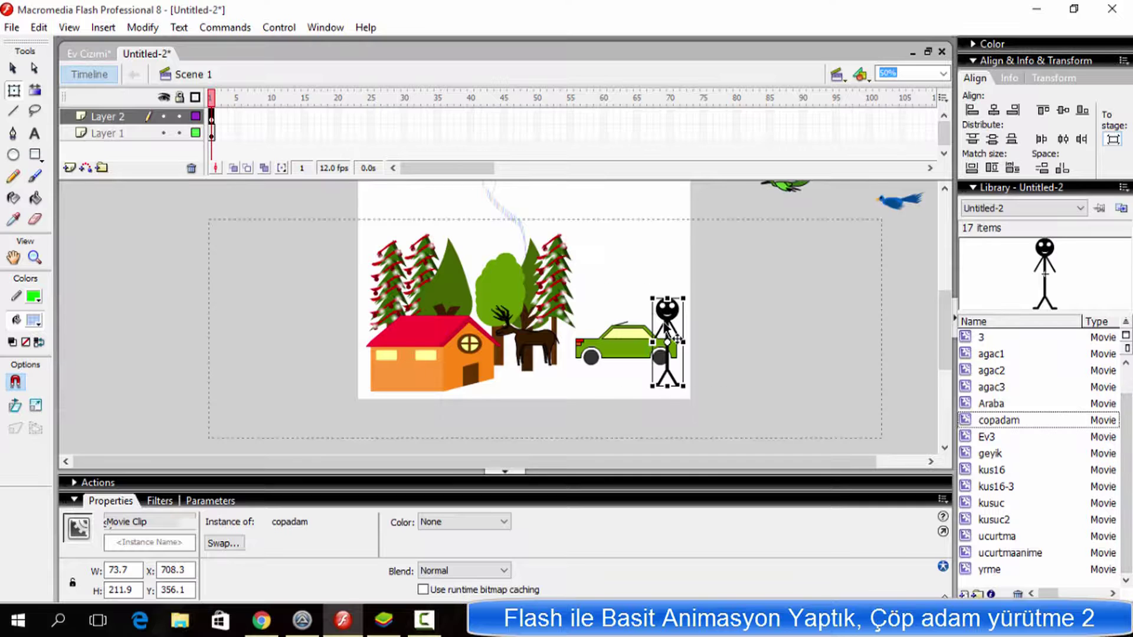
pyautogui.doubleClick(671, 328)
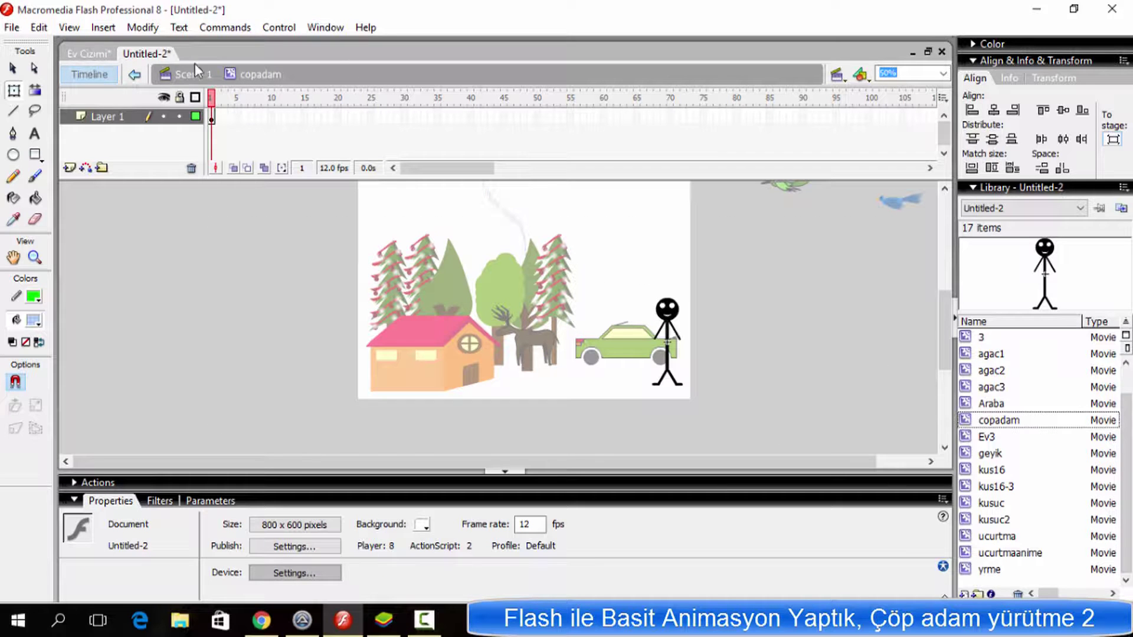
pyautogui.click(197, 72)
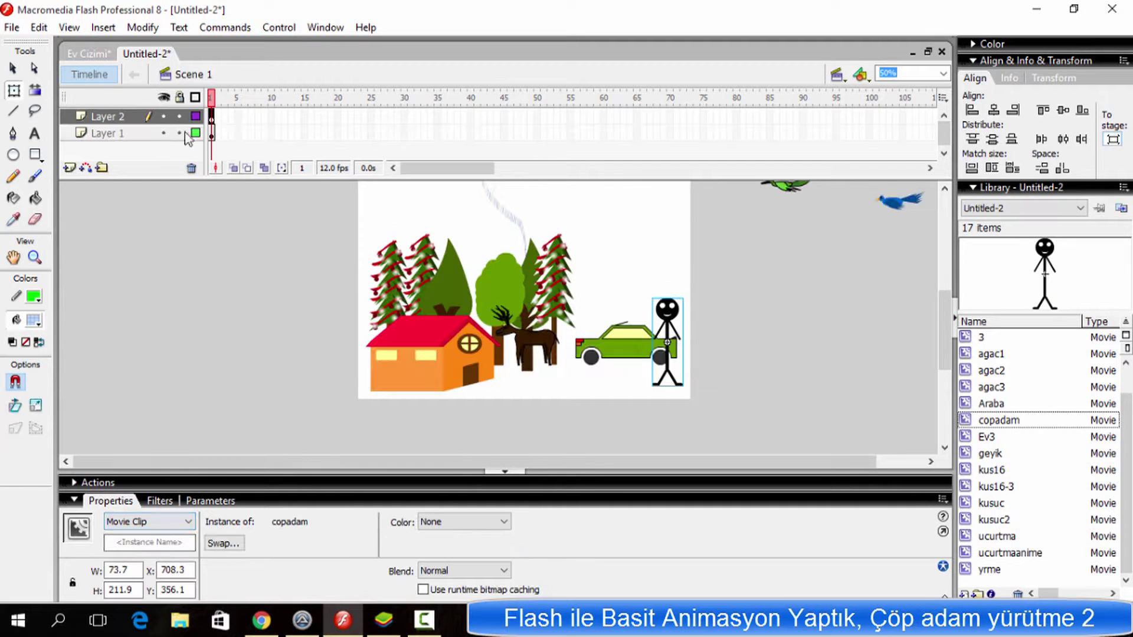
# Swap the stick figure instance's symbol from copadam to yrme.
pyautogui.click(223, 543)
pyautogui.scroll(-2, 457, 367)
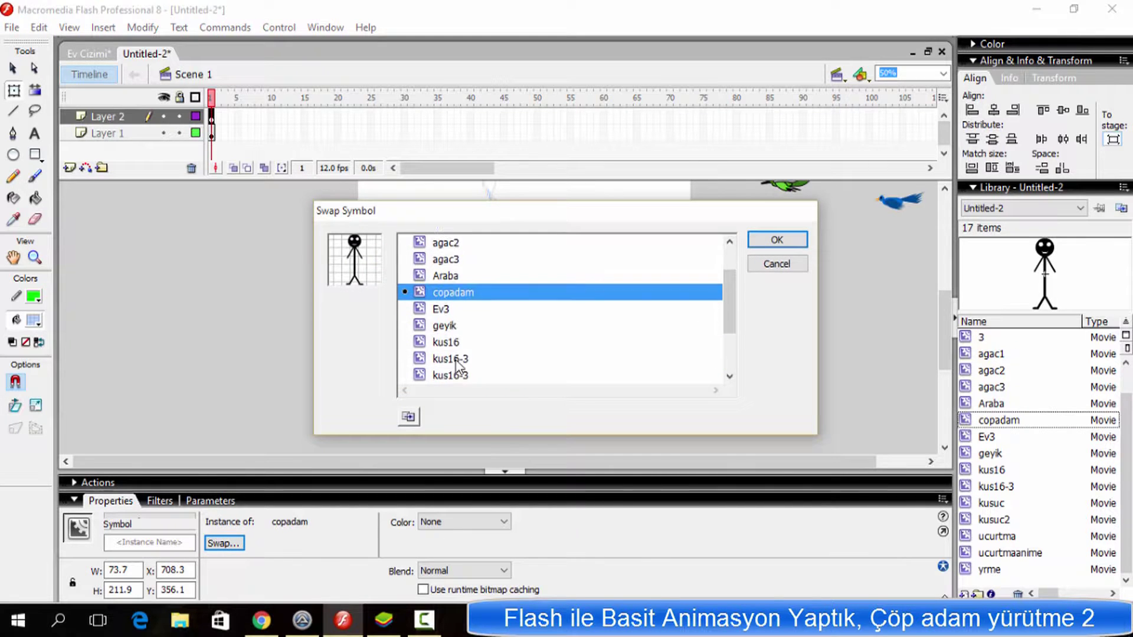
pyautogui.scroll(-1, 457, 367)
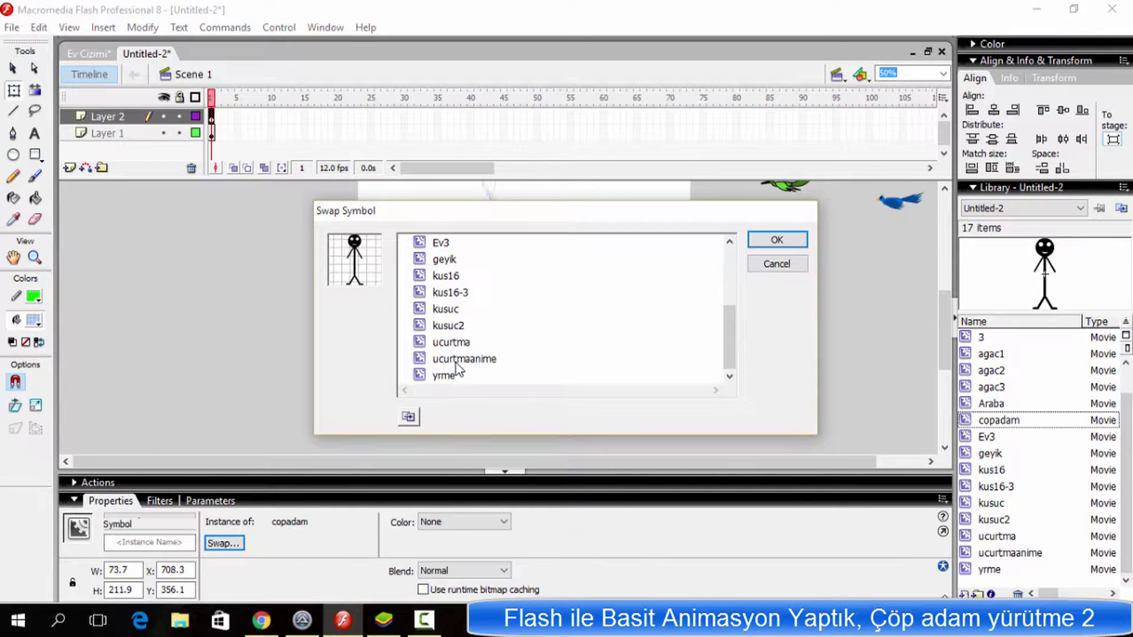
pyautogui.scroll(3, 462, 353)
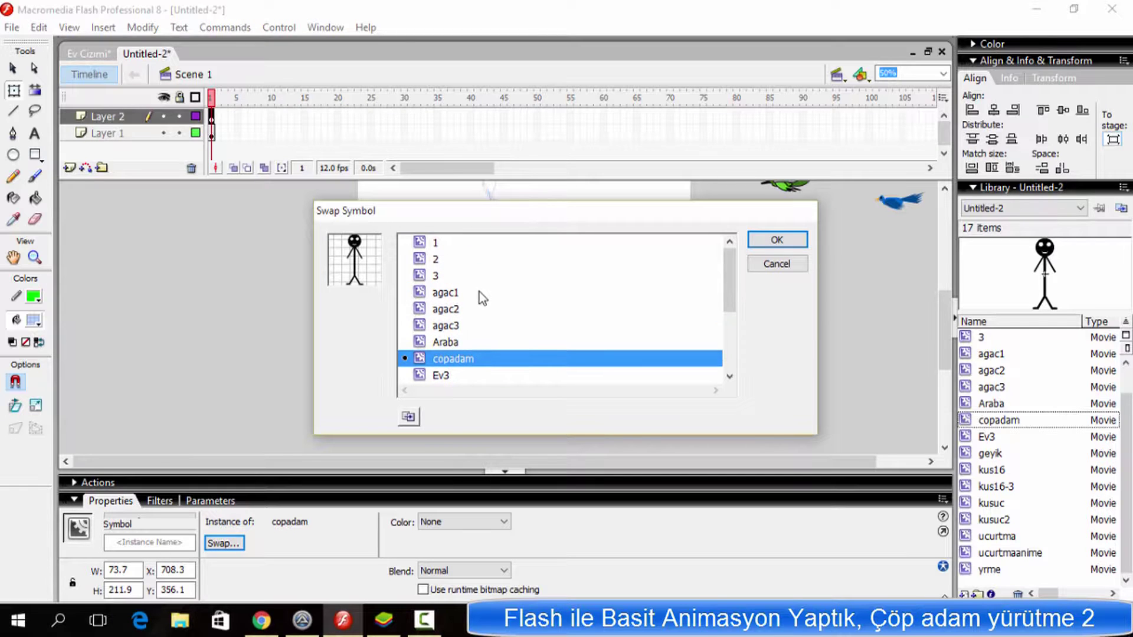
pyautogui.press('Up')
pyautogui.press('Down')
pyautogui.press('Down')
pyautogui.press('Down')
pyautogui.press('Down')
pyautogui.press('Down')
pyautogui.press('Down')
pyautogui.press('Down')
pyautogui.press('Down')
pyautogui.press('Down')
pyautogui.press('Down')
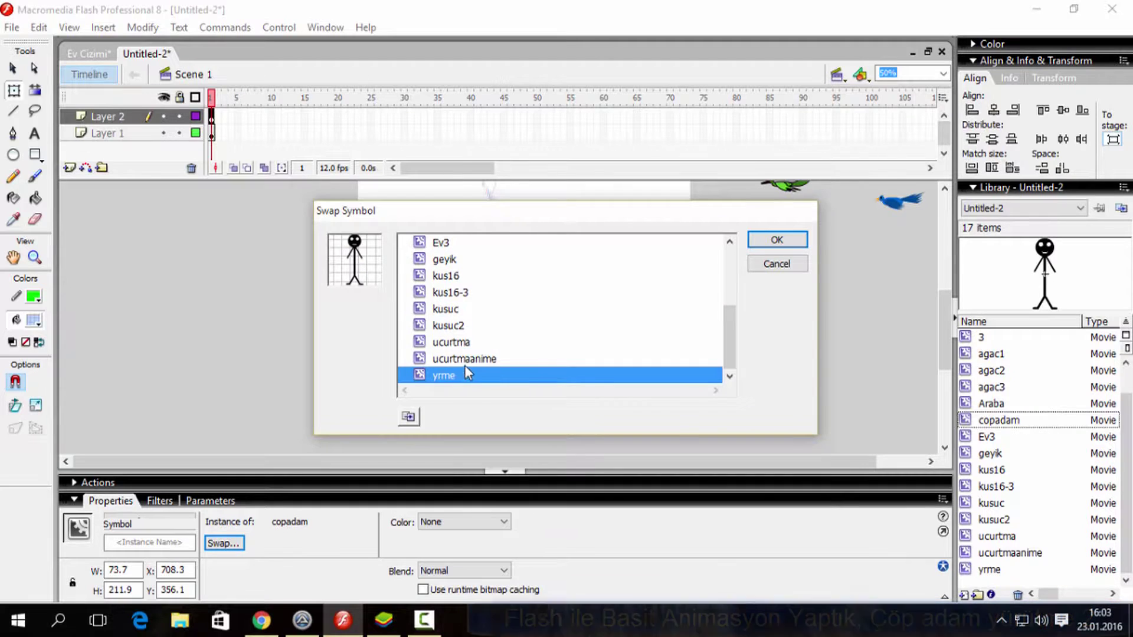
pyautogui.press('Return')
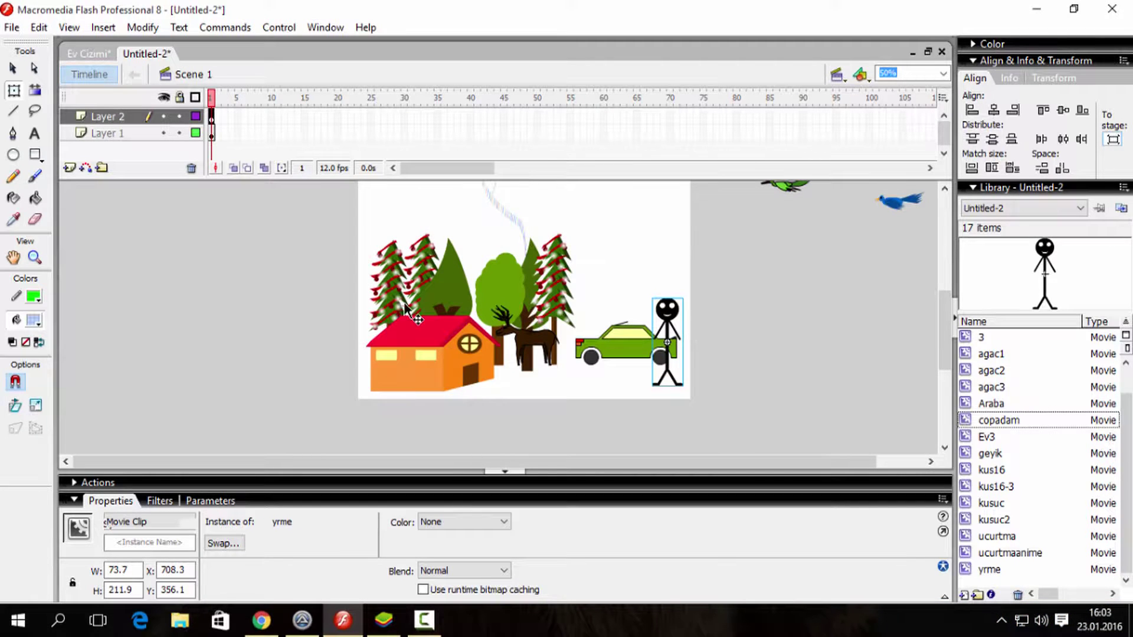
# Extend both Layer 1 and Layer 2 with frames up to frame 125.
pyautogui.click(354, 118)
pyautogui.click(575, 137)
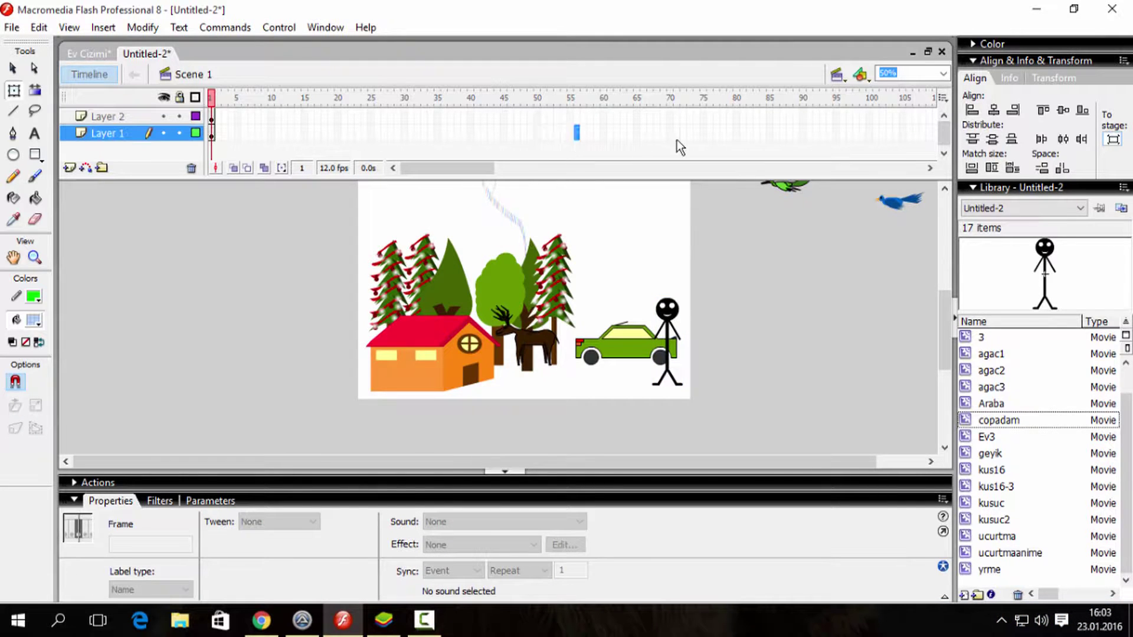
pyautogui.click(678, 137)
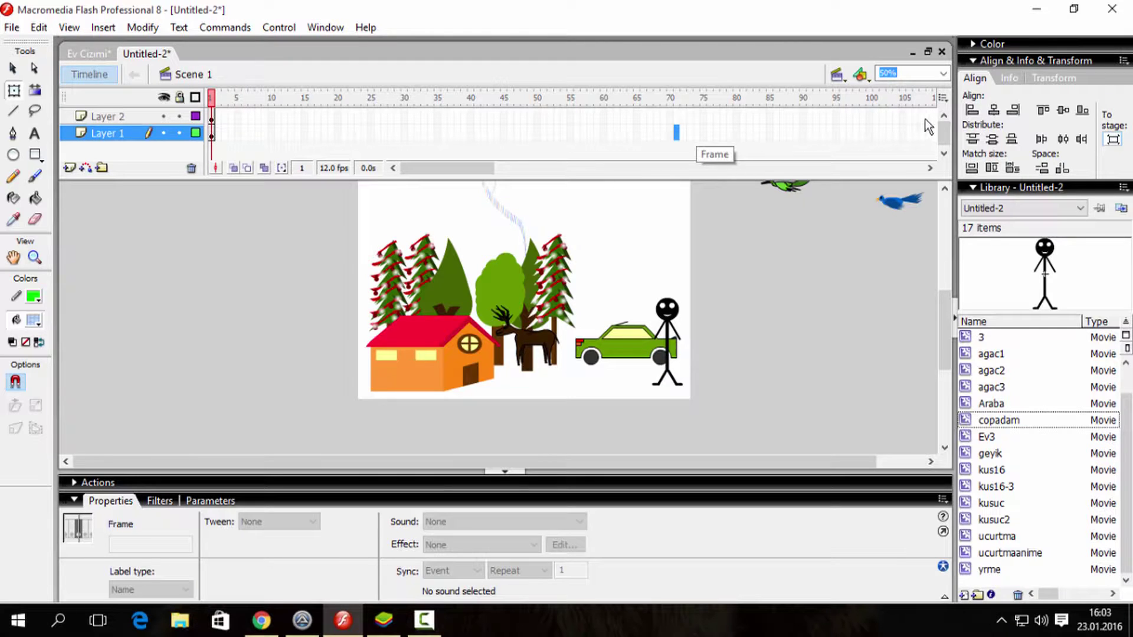
pyautogui.click(917, 134)
pyautogui.moveTo(446, 169); pyautogui.dragTo(464, 170)
pyautogui.moveTo(886, 116); pyautogui.dragTo(887, 141)
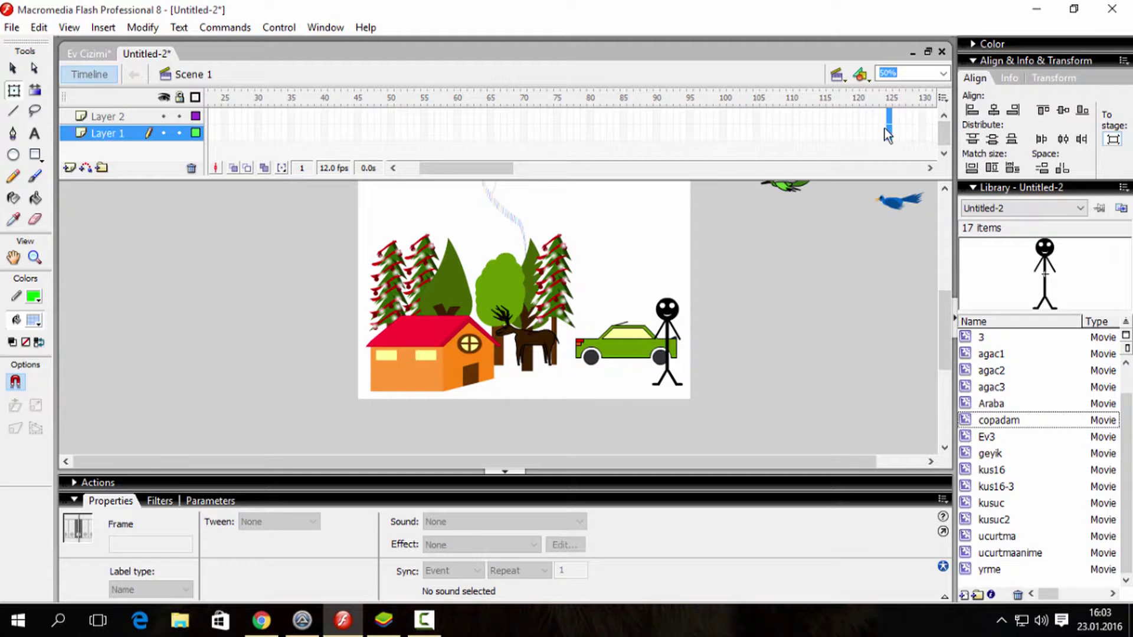
pyautogui.press('F5')
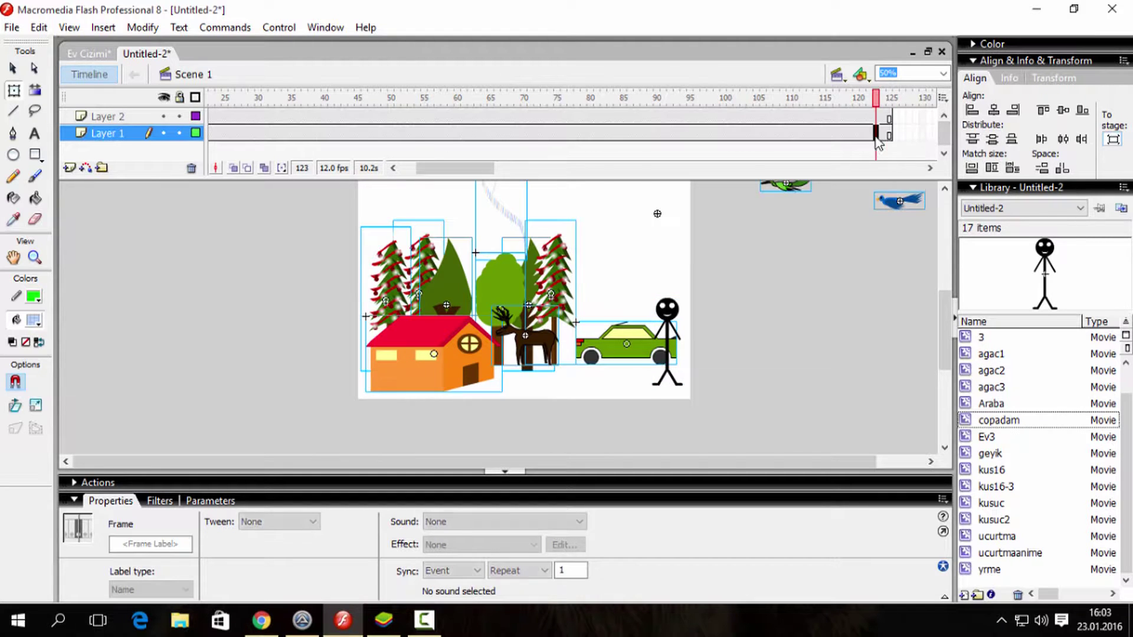
# Create a motion tween on Layer 2 and move the stick figure at frame 125 beside the house, at about X 282, Y 356.
pyautogui.click(886, 115)
pyautogui.rightClick(890, 114)
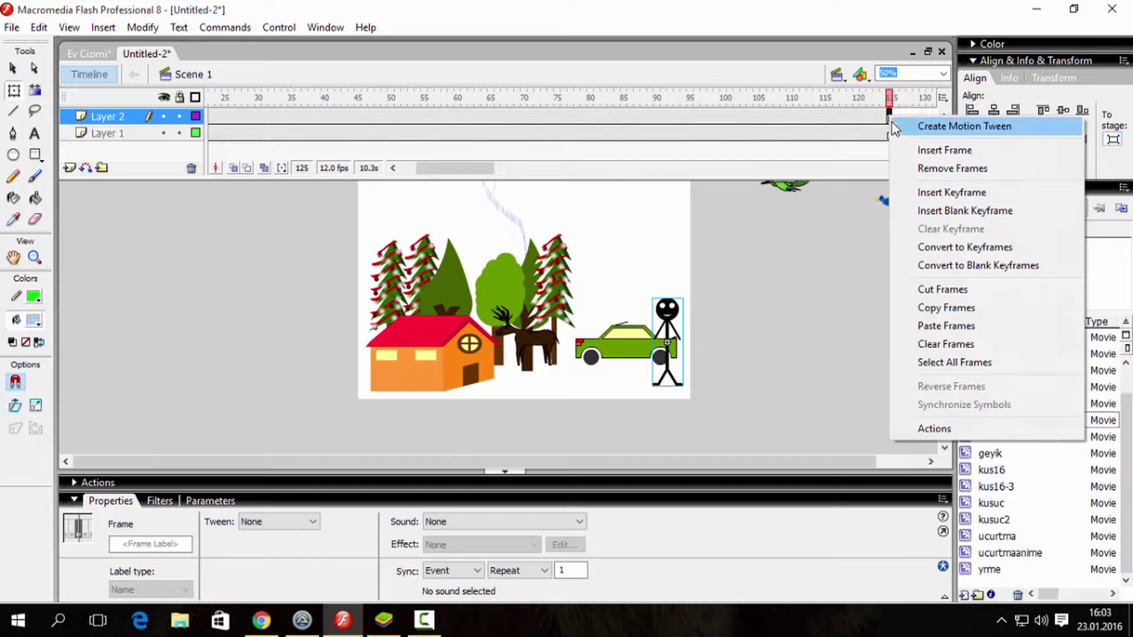
pyautogui.click(912, 122)
pyautogui.press('Escape')
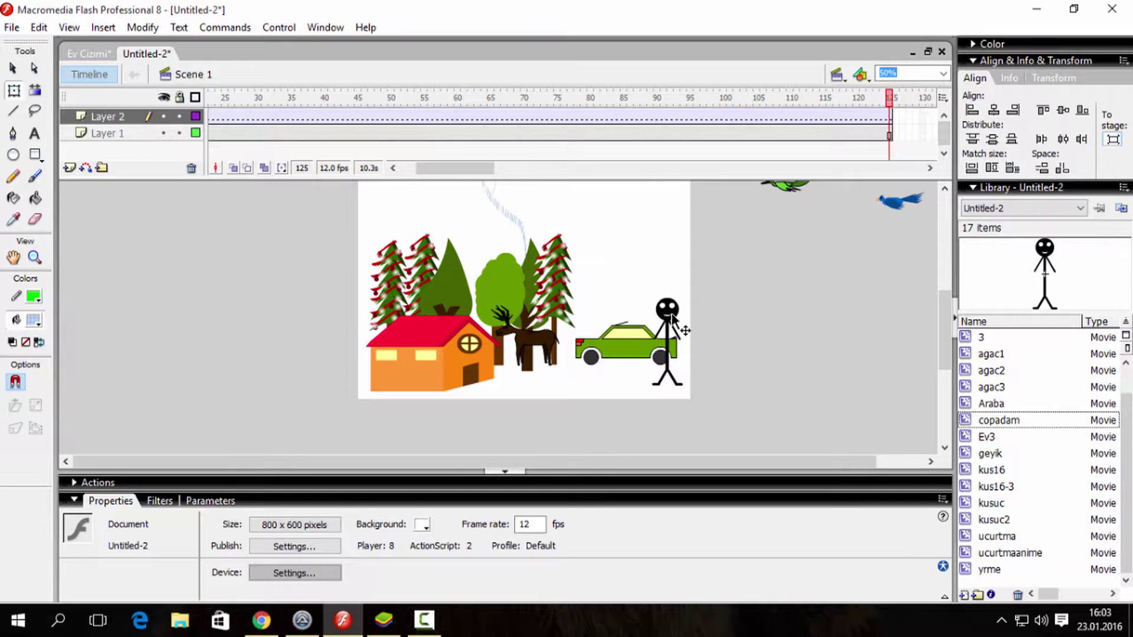
pyautogui.moveTo(671, 319); pyautogui.dragTo(498, 319)
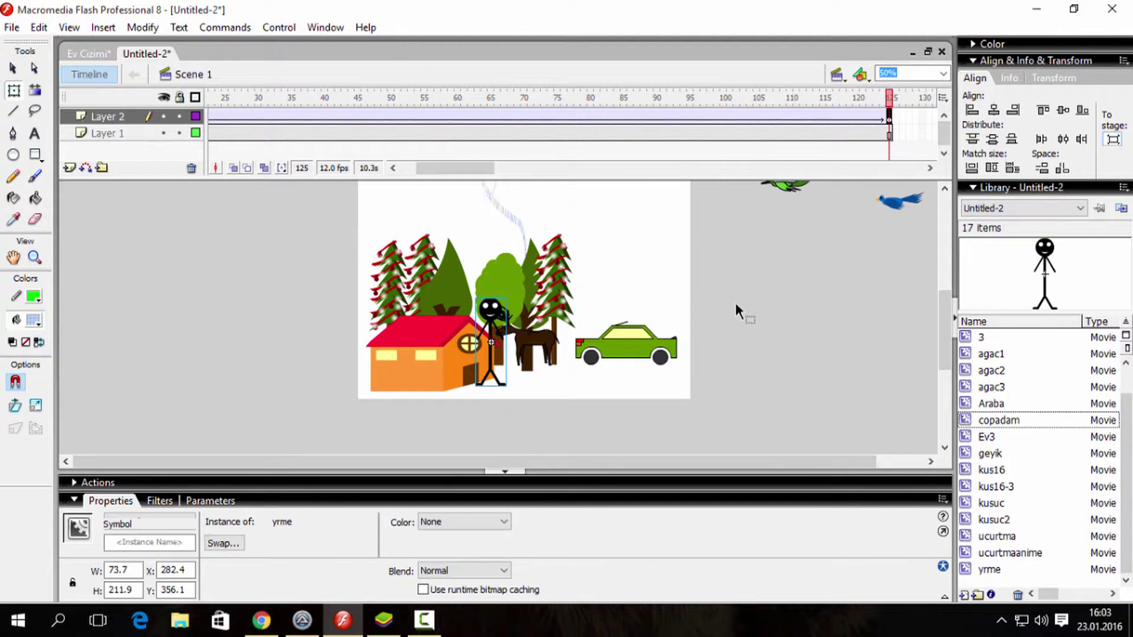
# Test the movie to examine the stick figure's walk across the scene.
pyautogui.hotkey('ctrl', 'Return')
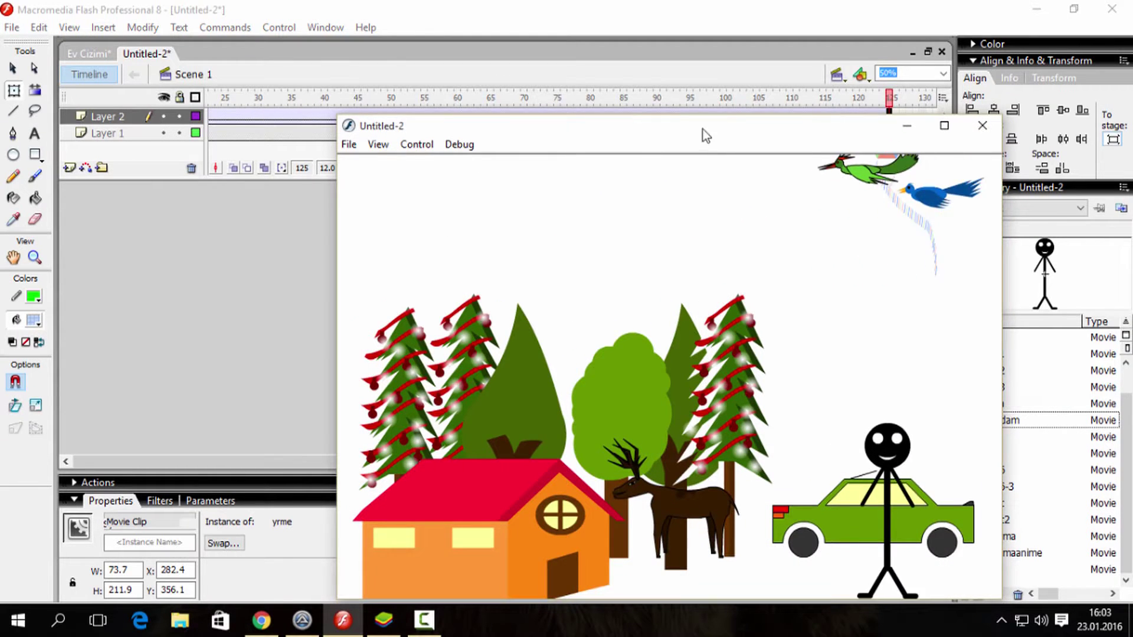
pyautogui.moveTo(703, 129); pyautogui.dragTo(630, 72)
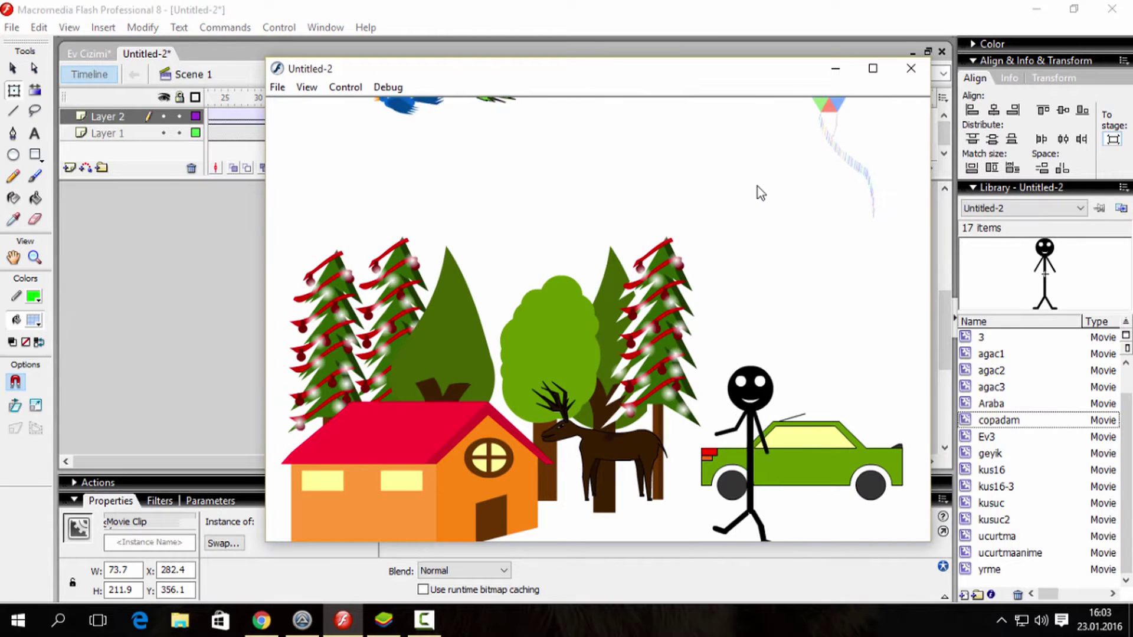